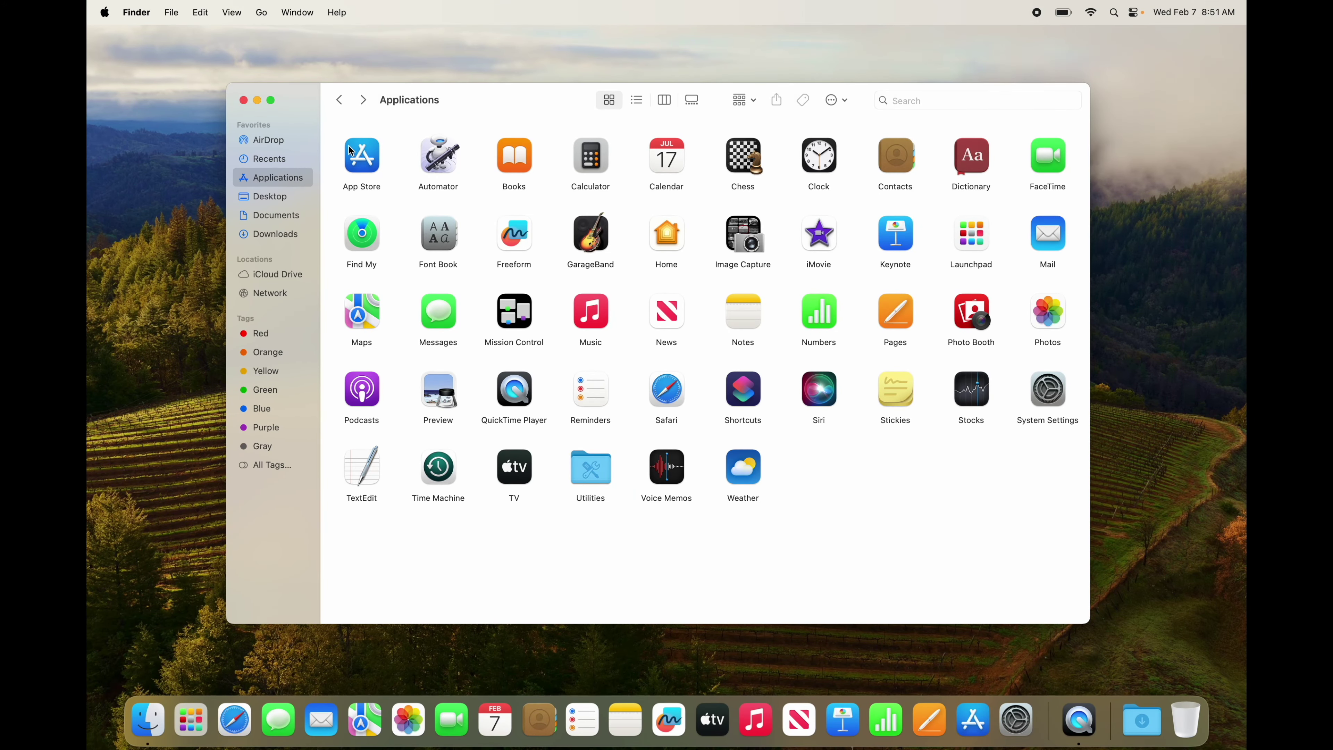
# Step: Close the Applications window and dismiss the What's New card in Notification Center
pyautogui.click(243, 100)
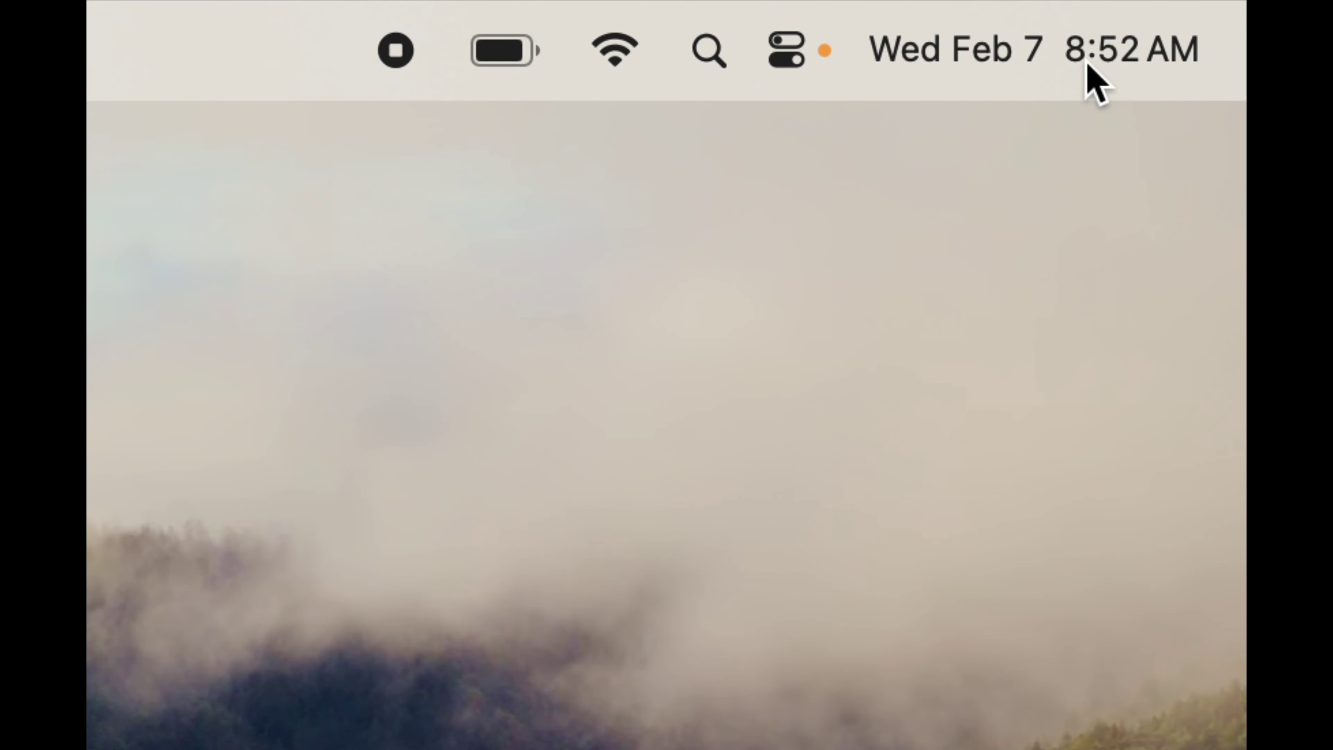
pyautogui.click(1030, 66)
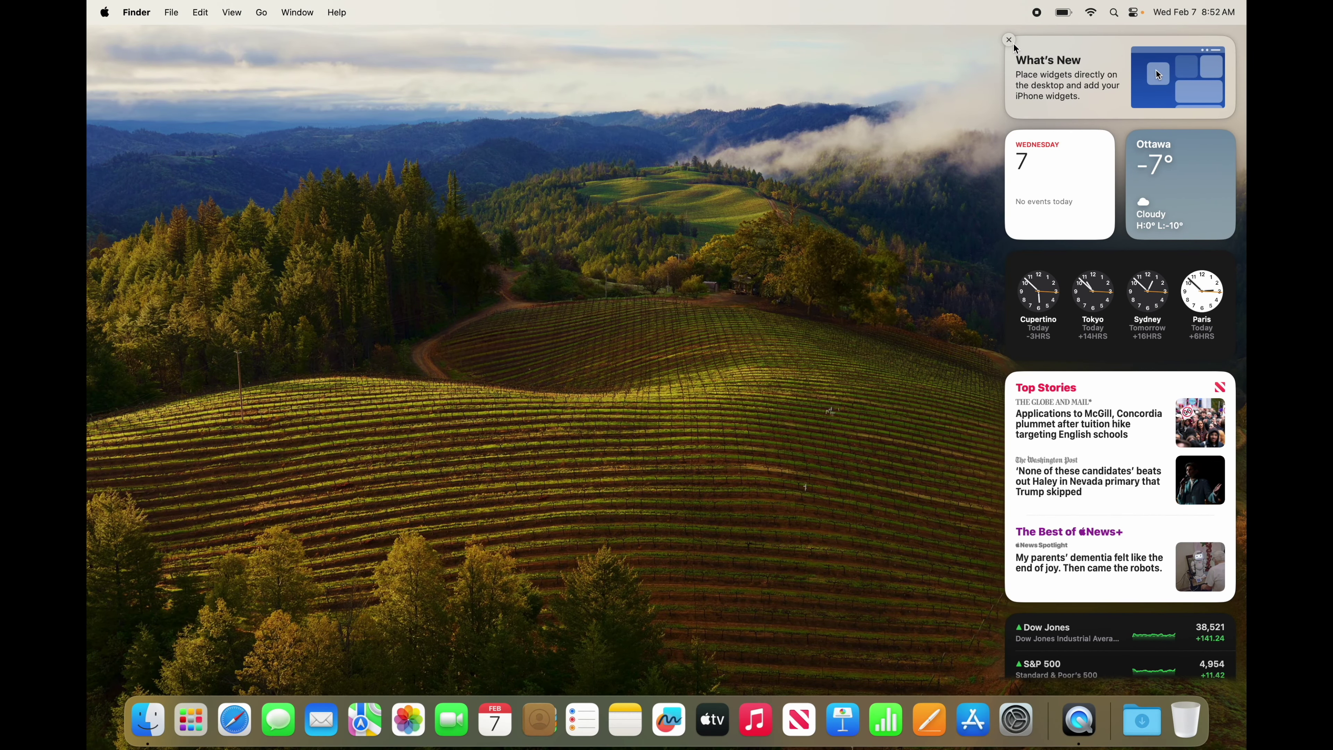
pyautogui.click(1009, 40)
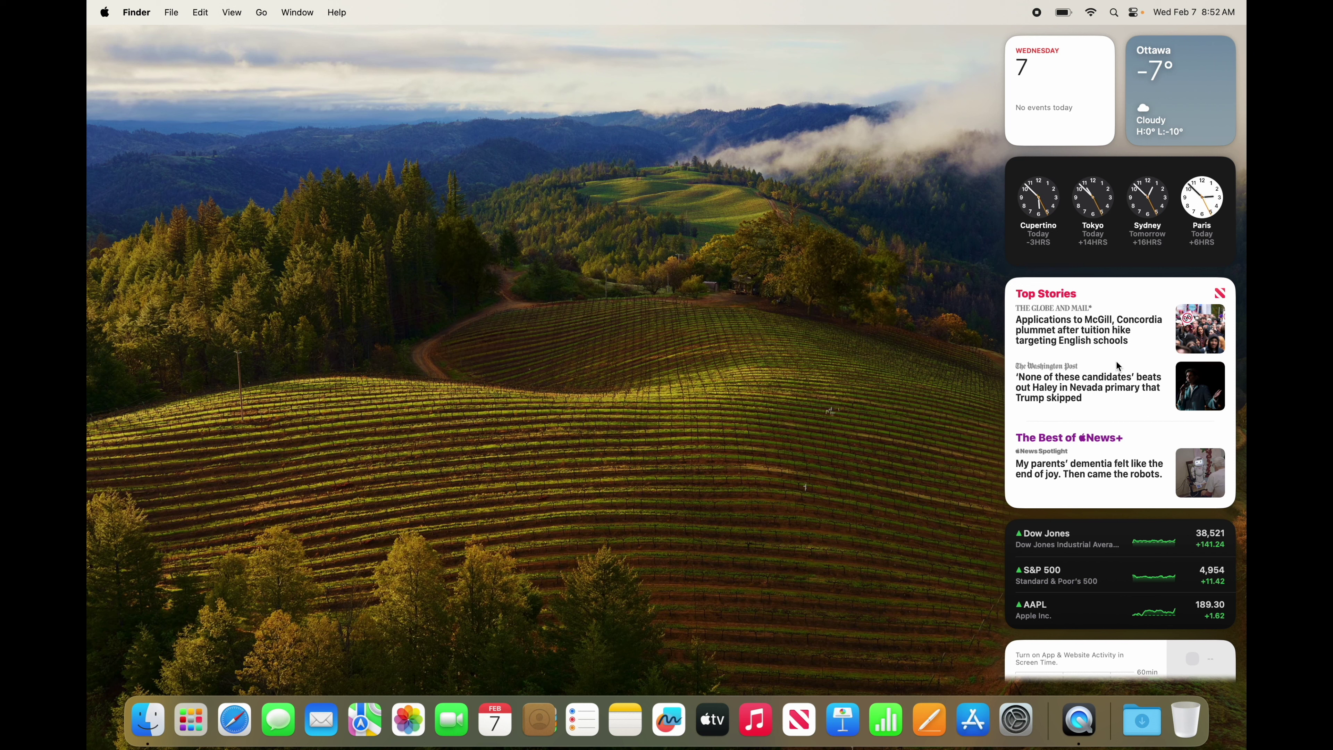
# Step: Start editing the Notification Center widgets and remove all of the existing ones, from Screen Time up to Calendar and Weather
pyautogui.scroll(-3, 1119, 366)
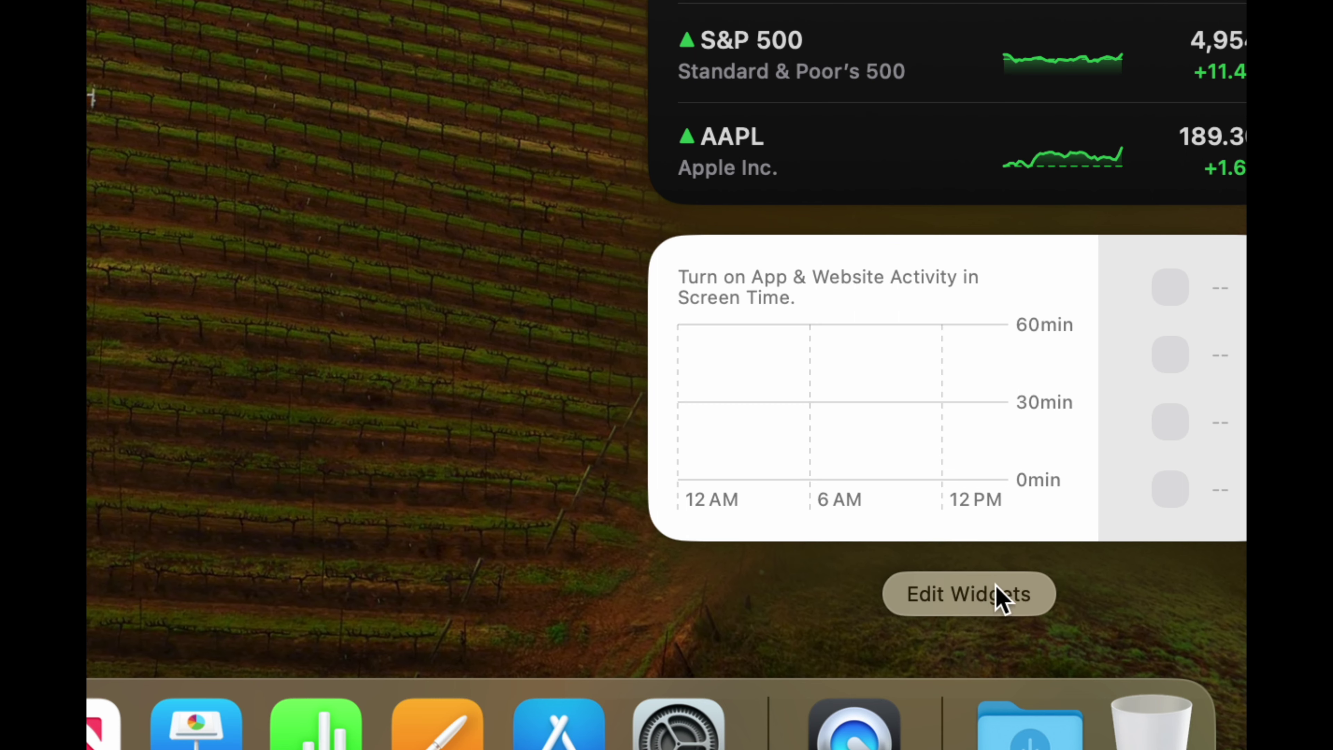
pyautogui.click(959, 603)
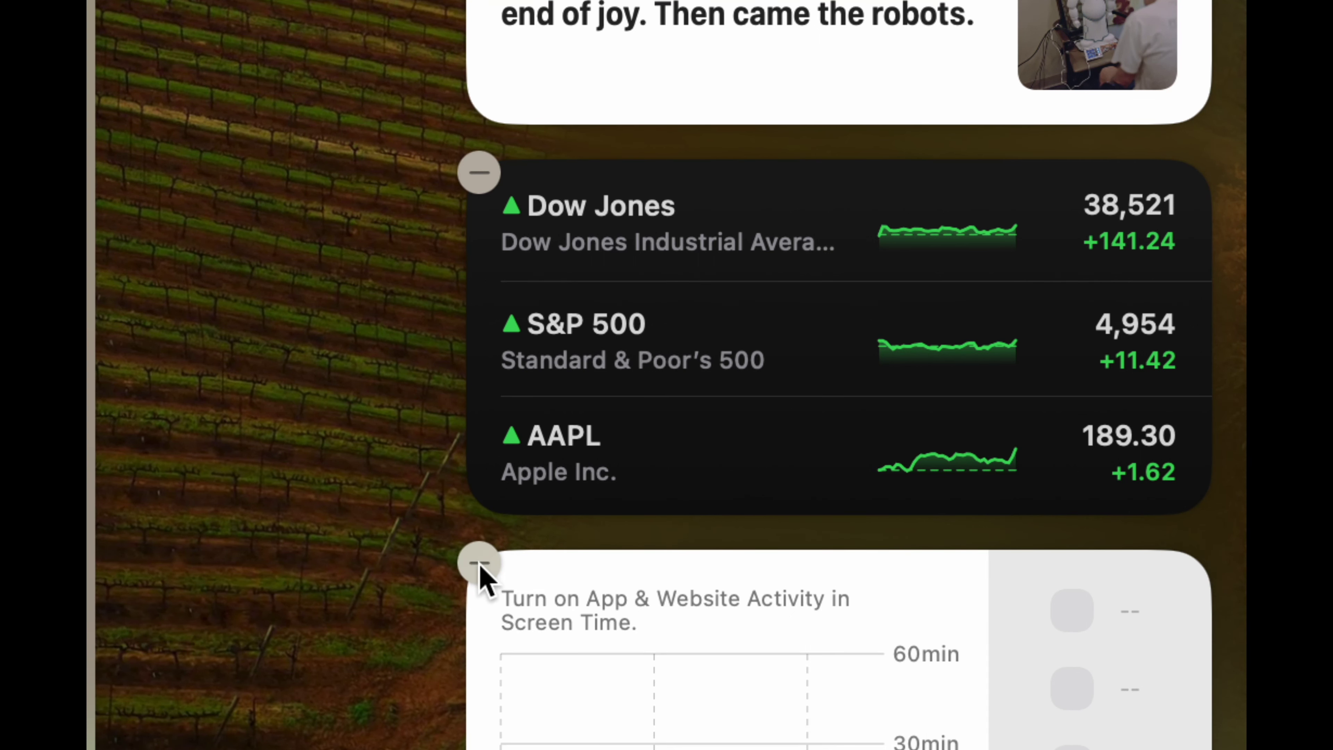
pyautogui.click(480, 567)
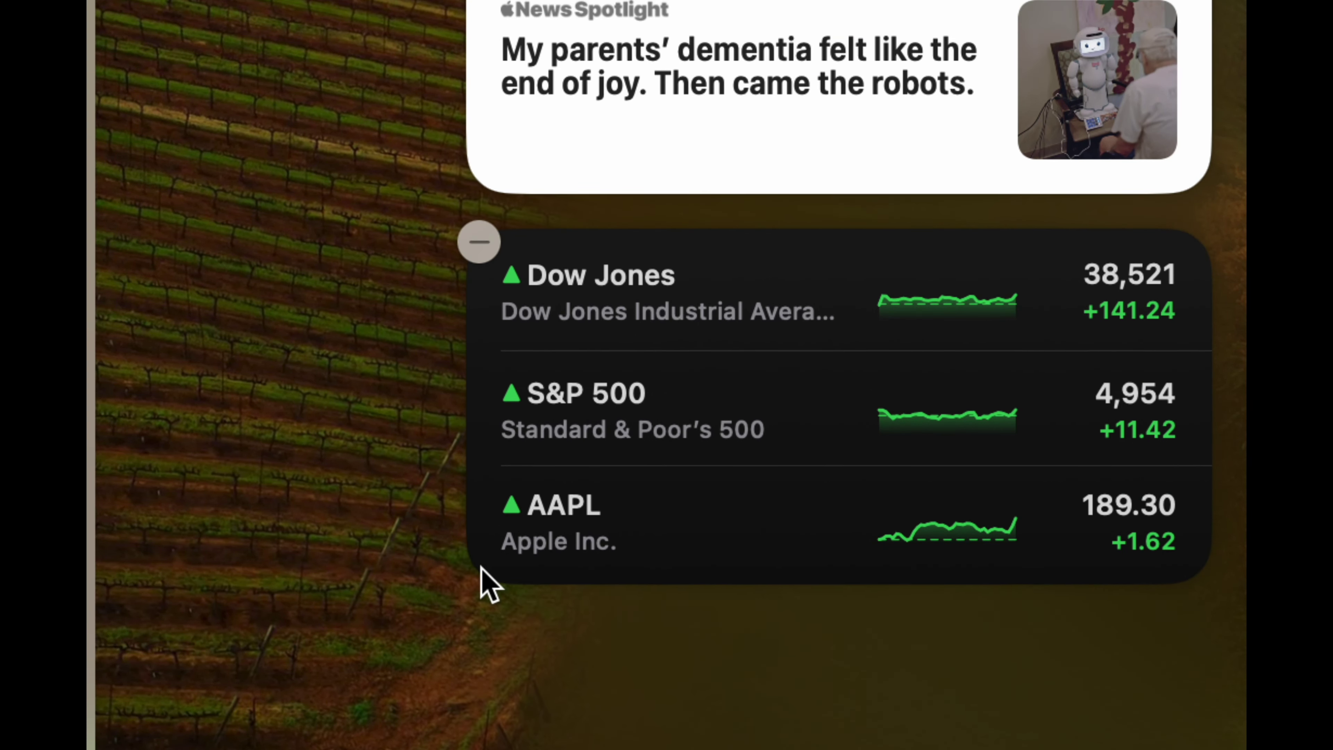
pyautogui.click(487, 237)
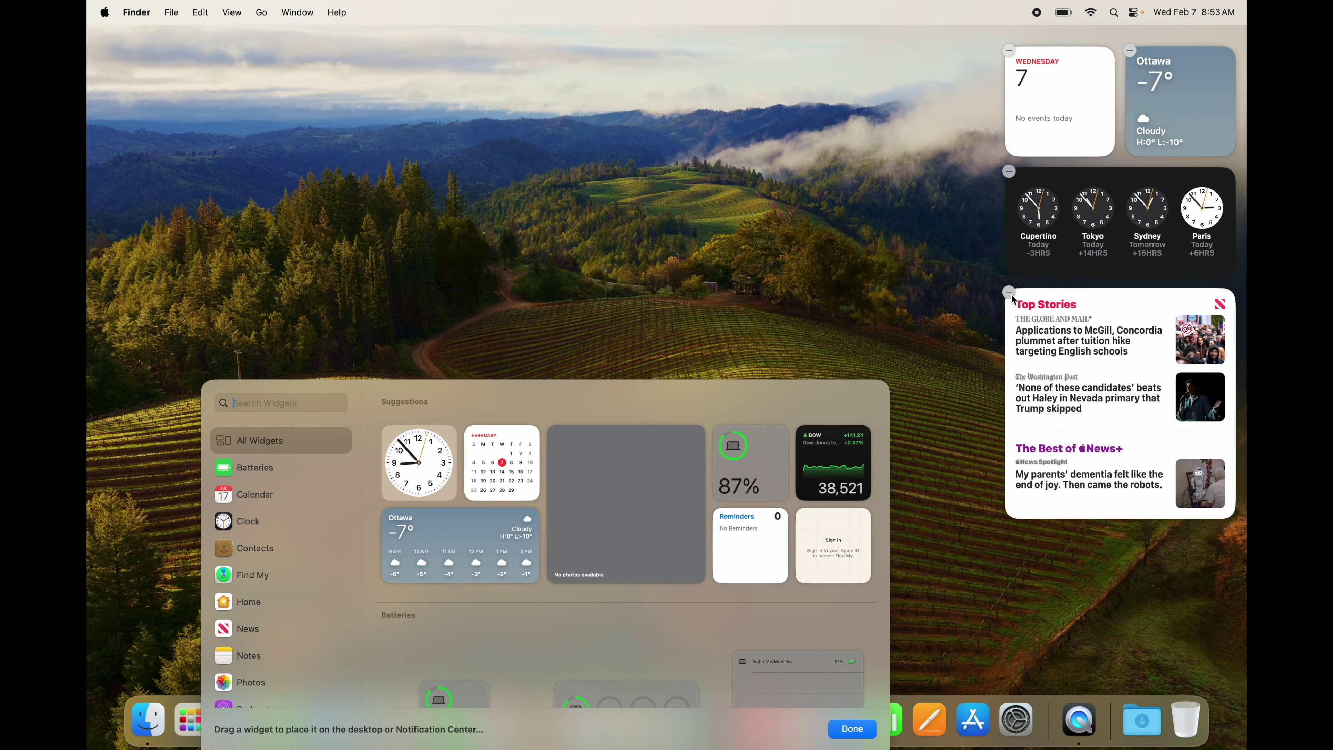
pyautogui.click(1010, 292)
pyautogui.click(1009, 171)
pyautogui.click(1009, 51)
pyautogui.click(1009, 50)
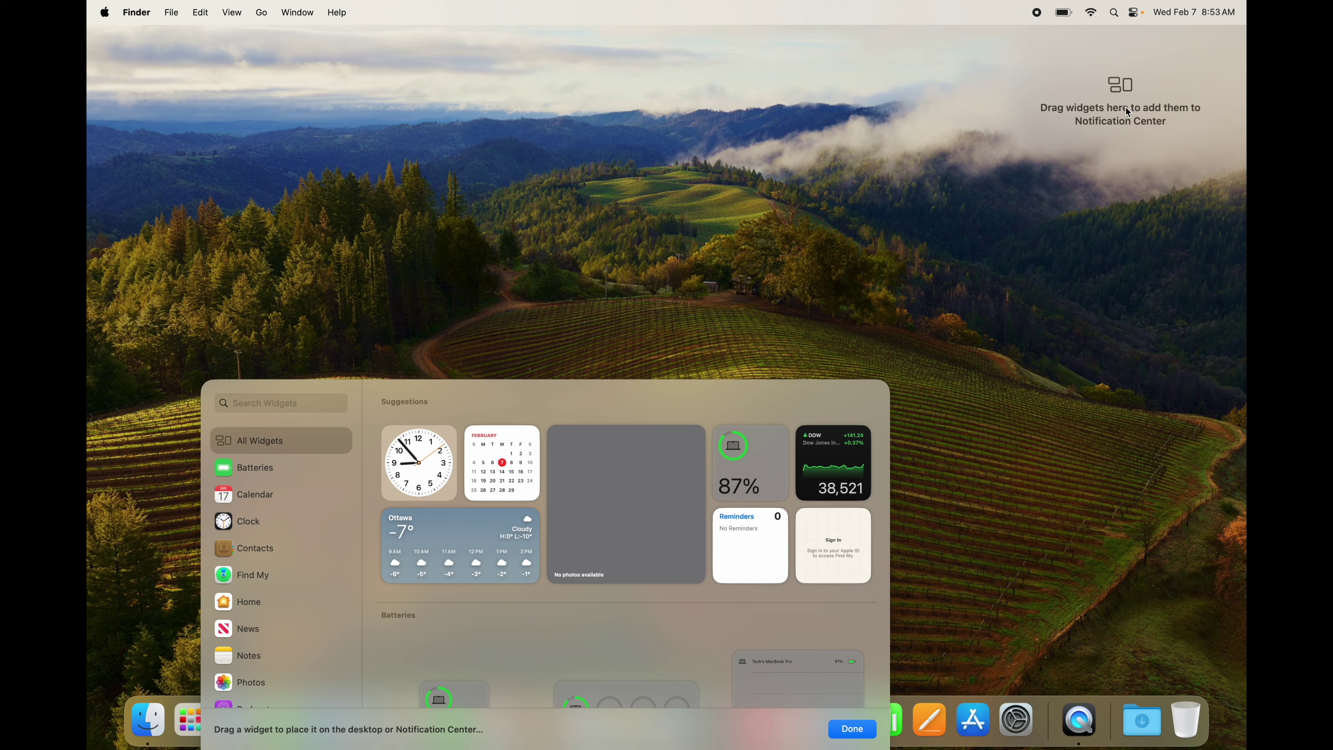
# Step: Add the small and the large Podcasts Up Next widgets to Notification Center
pyautogui.scroll(-5, 263, 547)
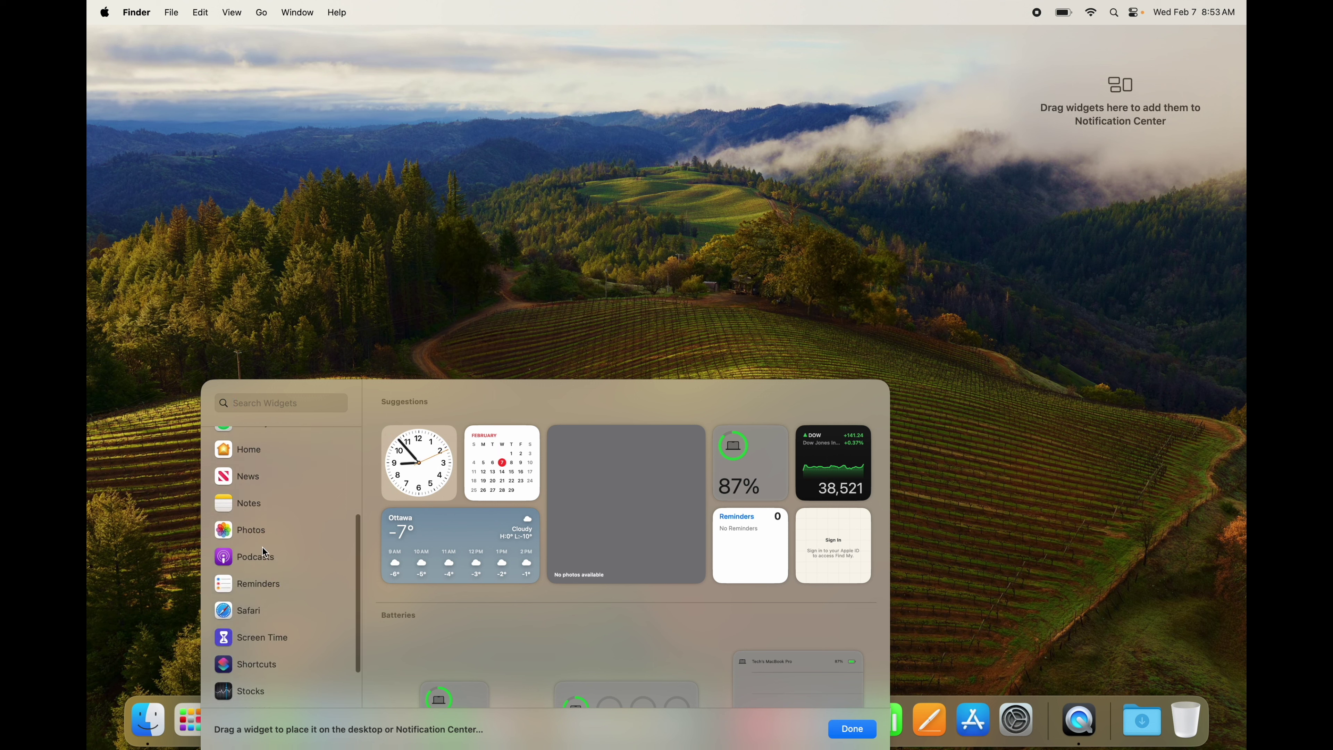
pyautogui.scroll(-5, 484, 597)
pyautogui.scroll(5, 462, 594)
pyautogui.scroll(-1, 289, 568)
pyautogui.scroll(5, 290, 570)
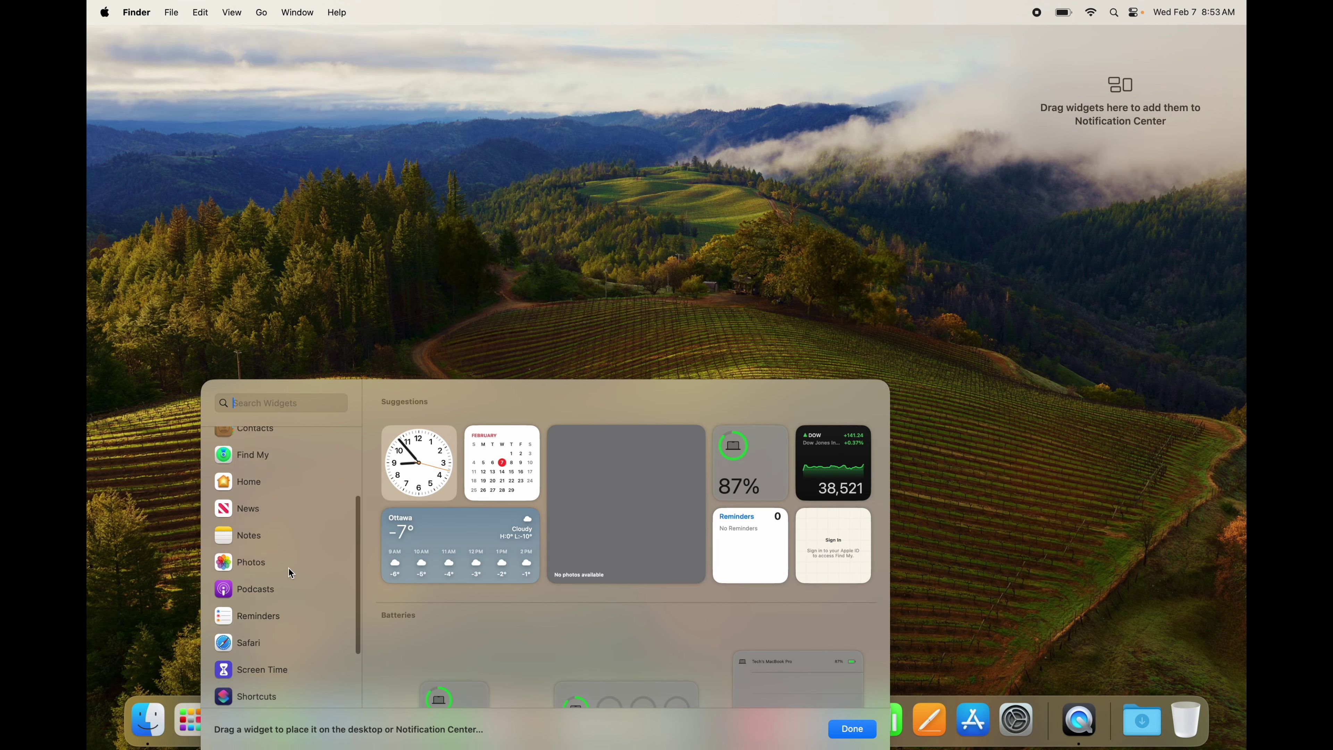
pyautogui.scroll(-5, 288, 567)
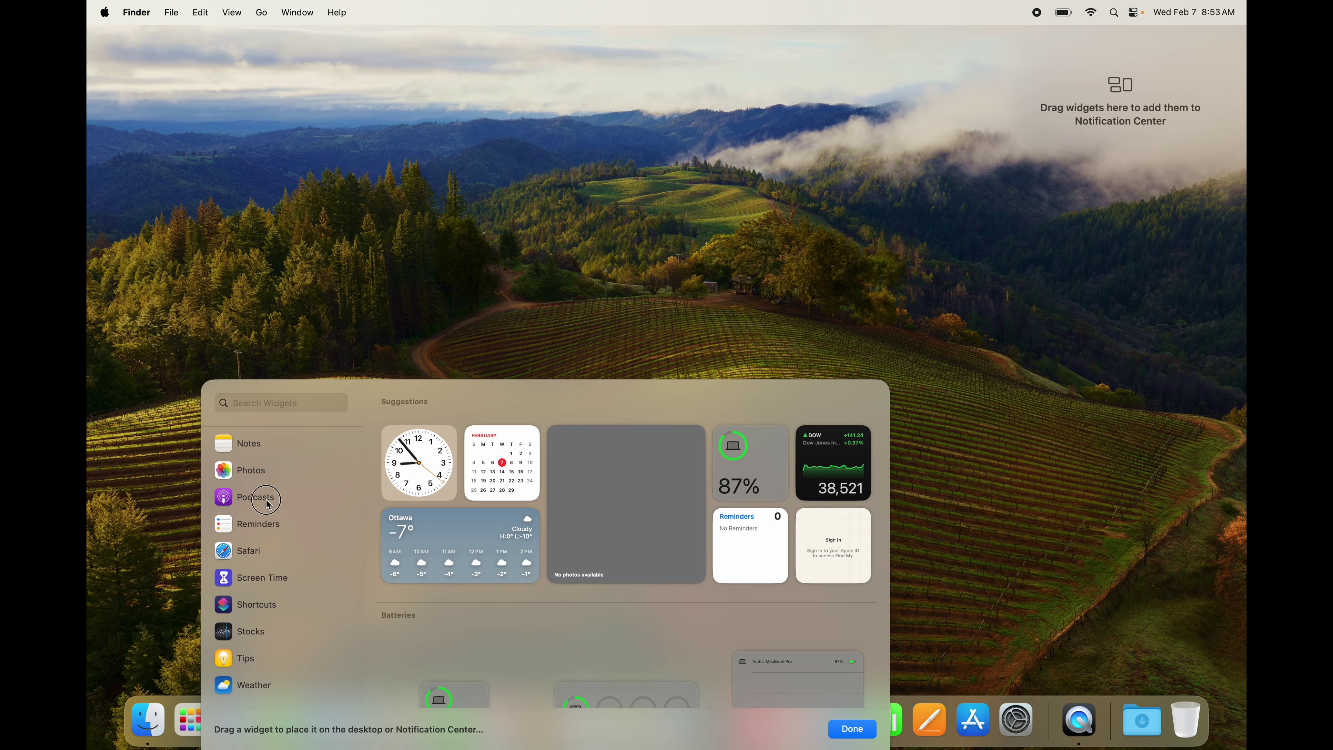
pyautogui.click(242, 526)
pyautogui.click(236, 502)
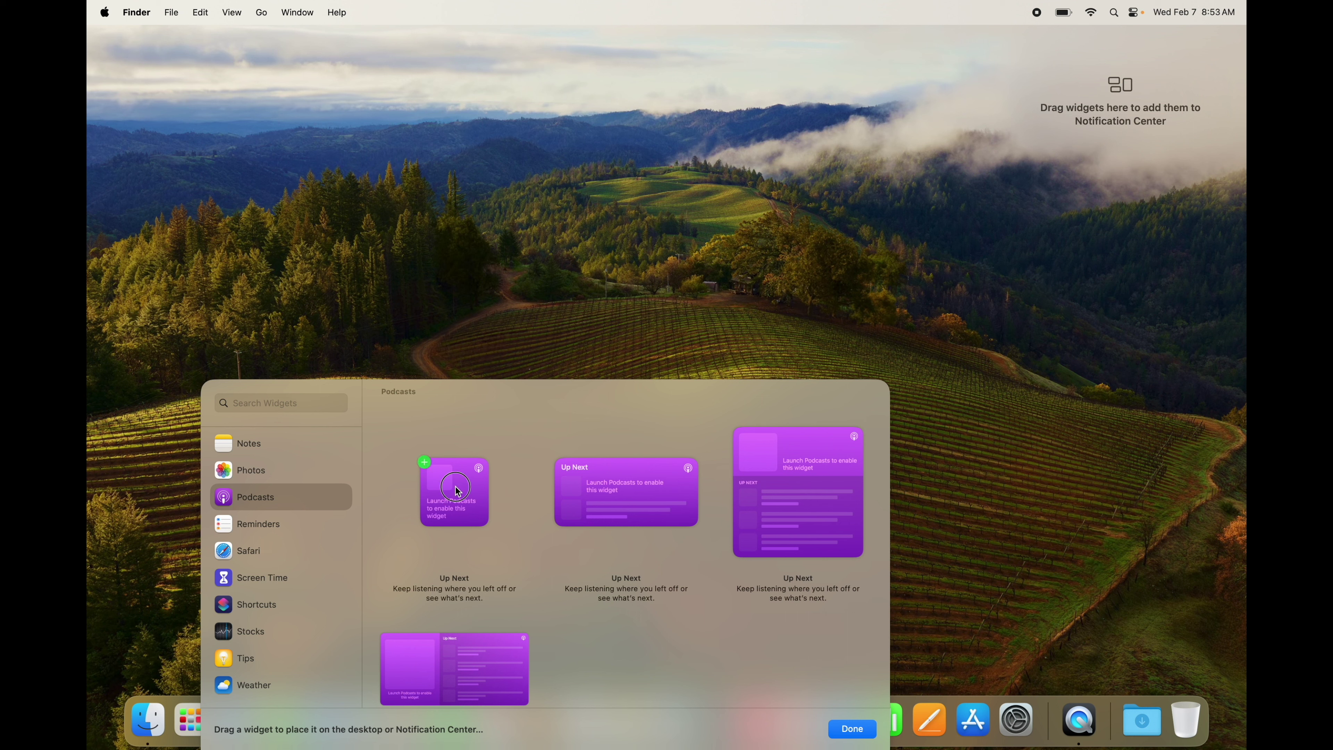
pyautogui.moveTo(493, 483); pyautogui.dragTo(1044, 155)
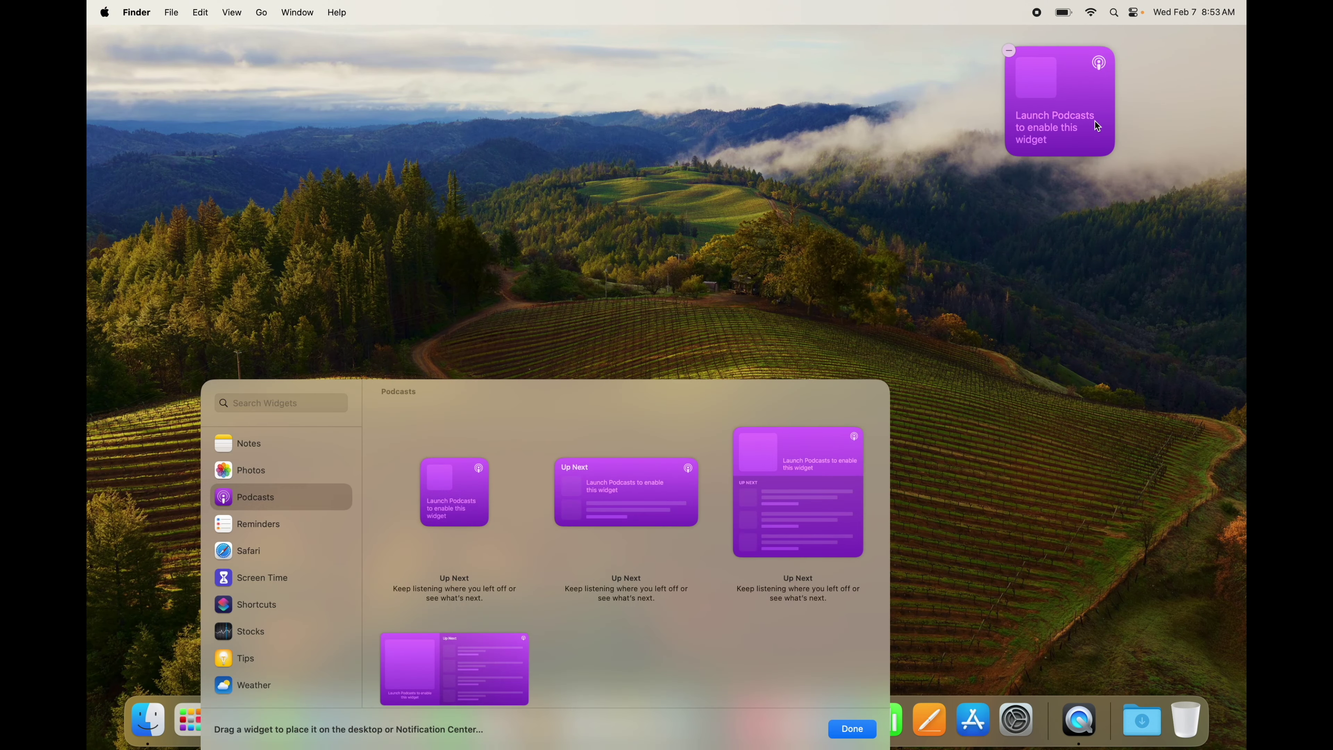
pyautogui.moveTo(768, 506); pyautogui.dragTo(1126, 261)
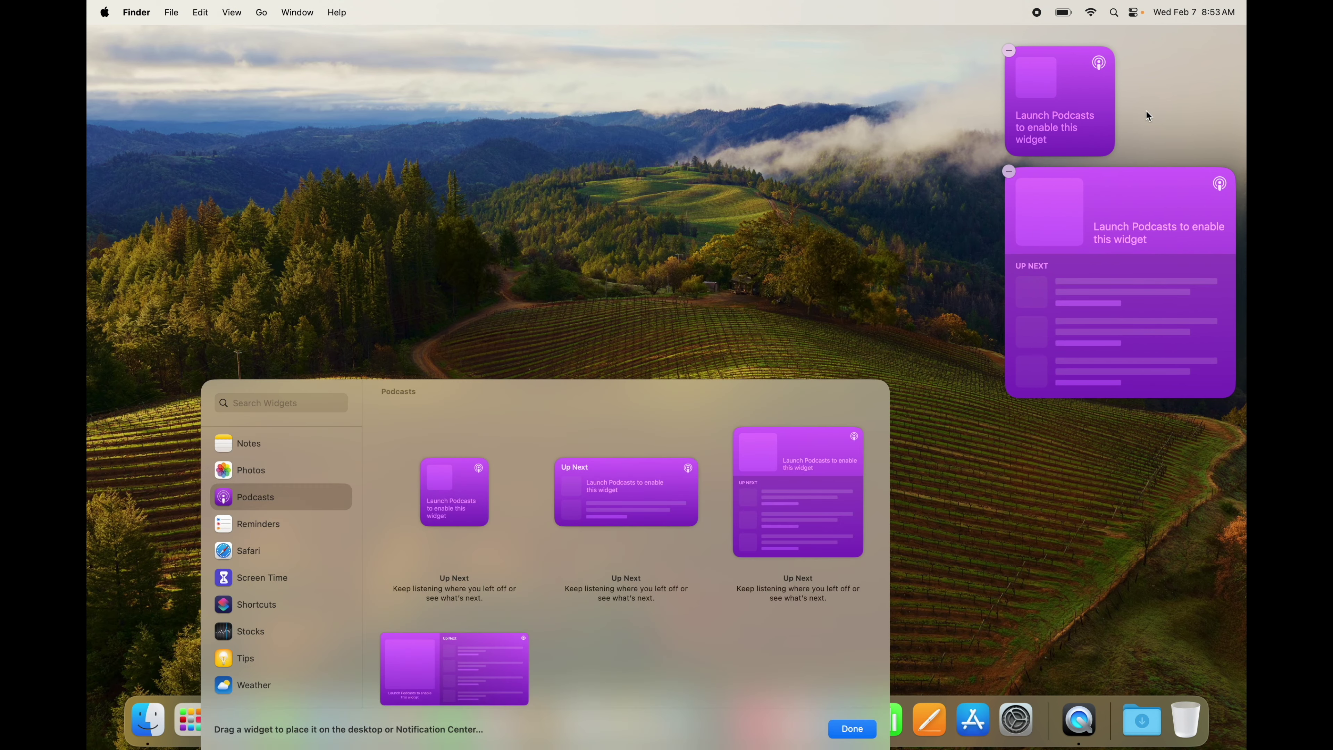
# Step: Add the small Photos Featured widget beside the small Podcasts one and the medium Reminders List widget below the large Podcasts one
pyautogui.click(254, 473)
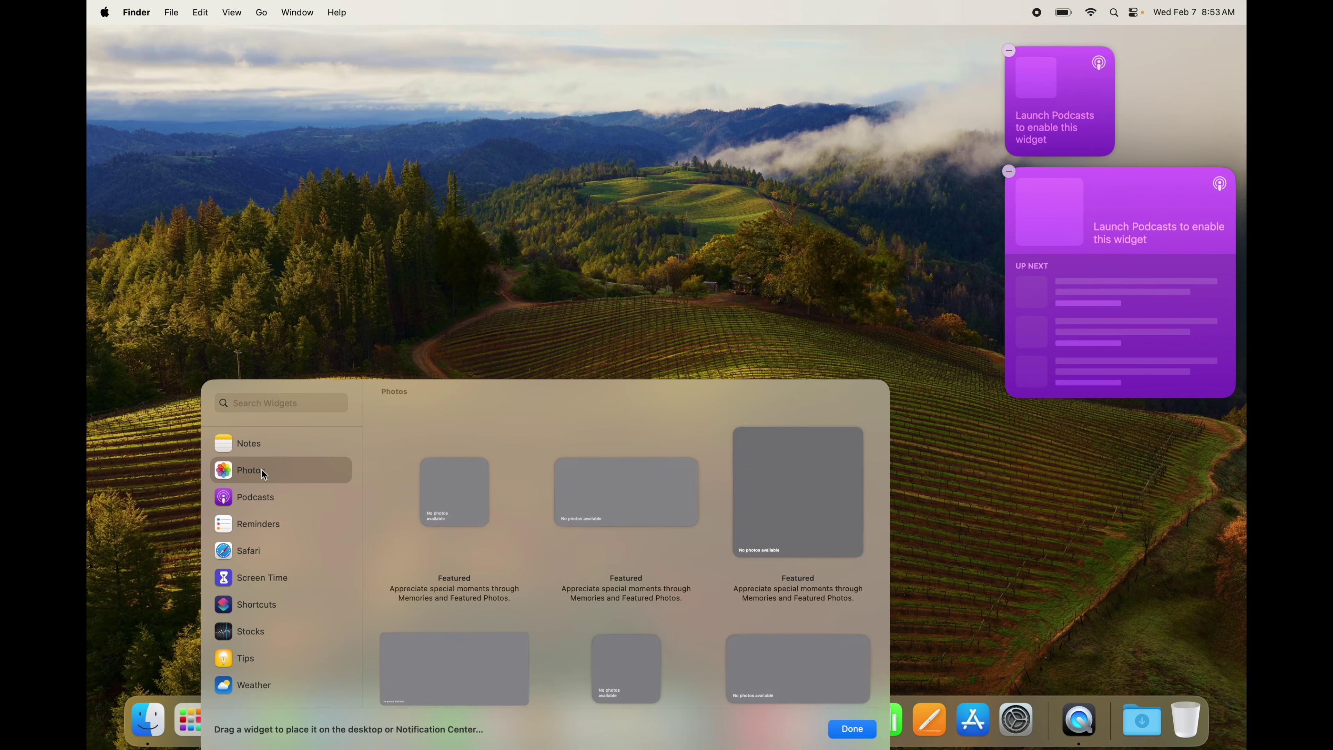
pyautogui.moveTo(472, 505); pyautogui.dragTo(1123, 167)
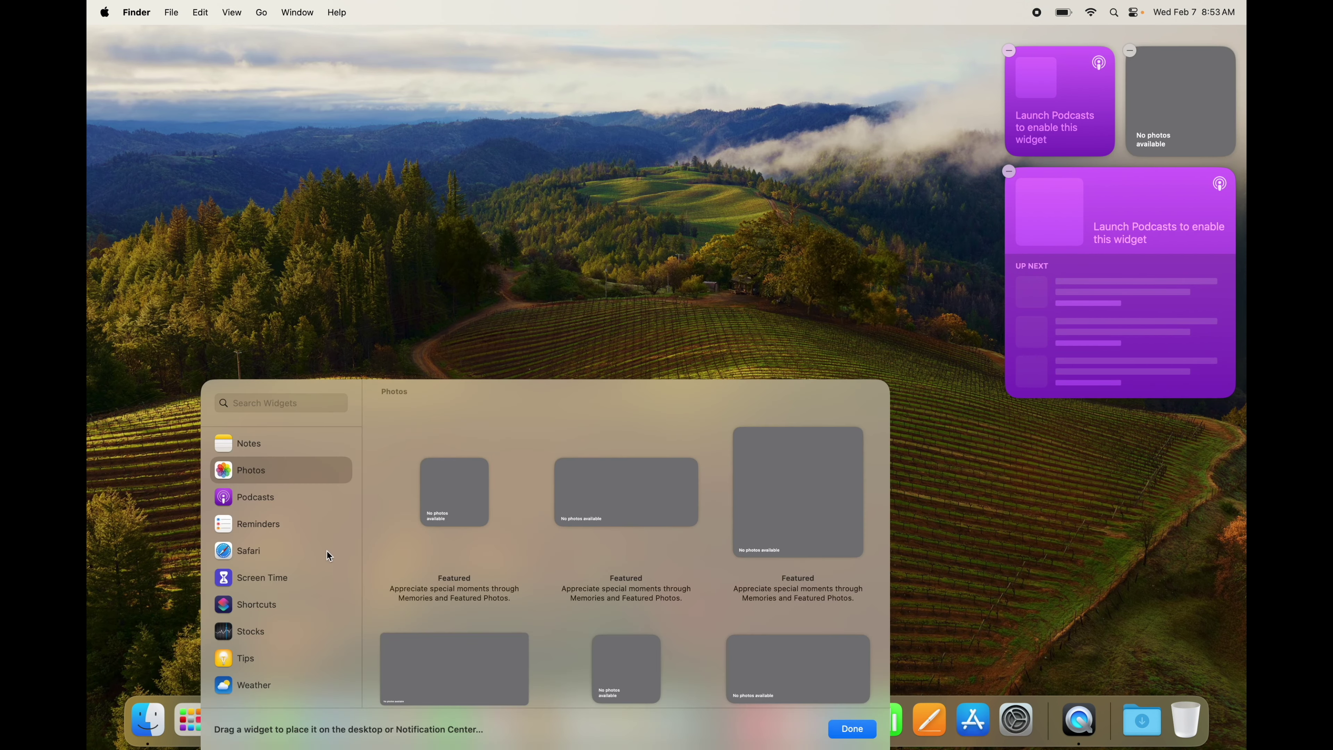
pyautogui.click(246, 525)
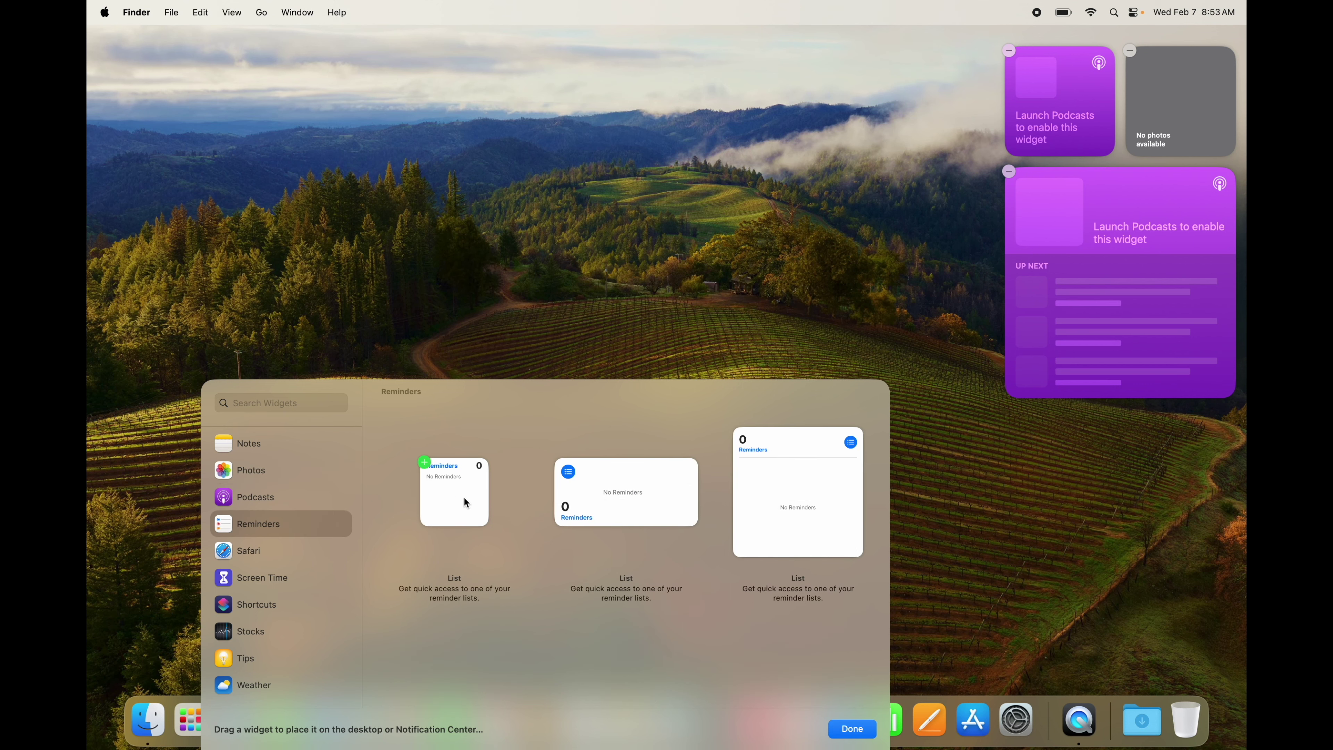
pyautogui.click(611, 505)
pyautogui.moveTo(611, 505); pyautogui.dragTo(1077, 491)
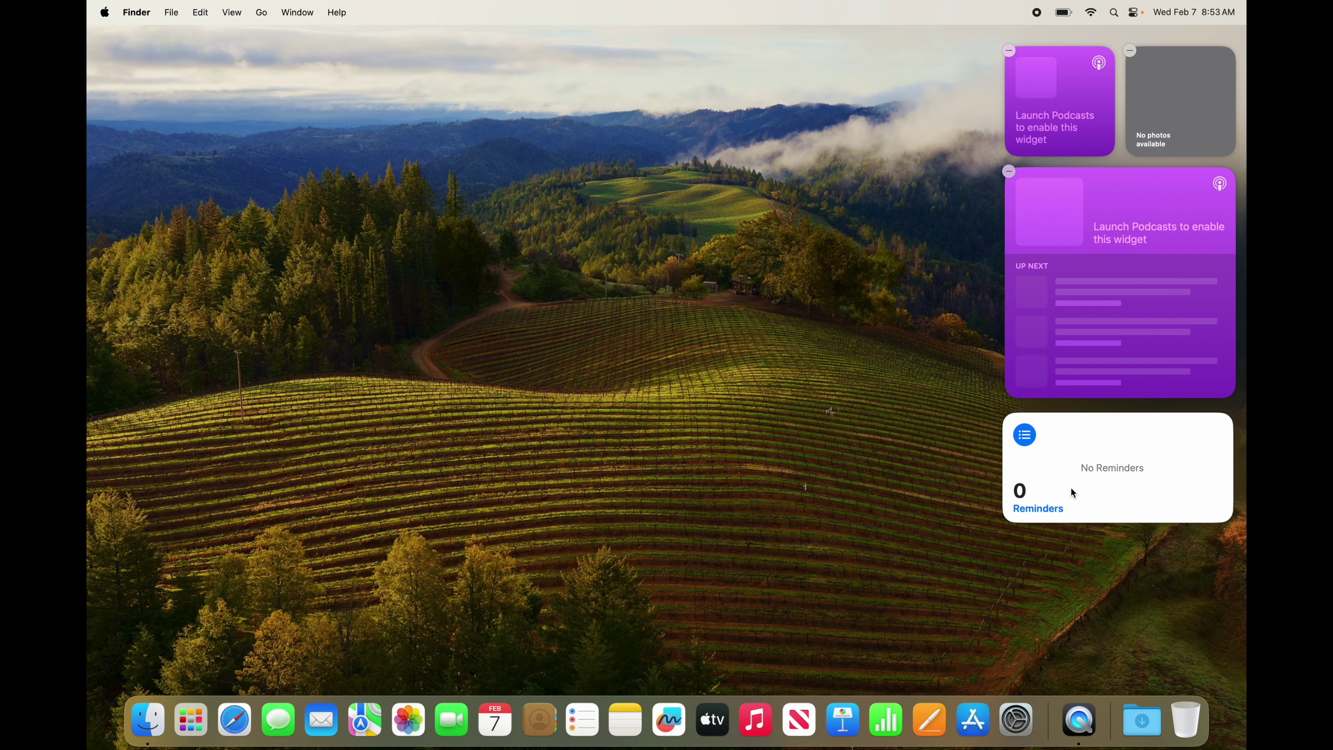
# Step: Add the medium Weather Forecast widget and the medium Batteries Status widget below Reminders in Notification Center
pyautogui.click(244, 680)
pyautogui.moveTo(557, 462); pyautogui.dragTo(1116, 536)
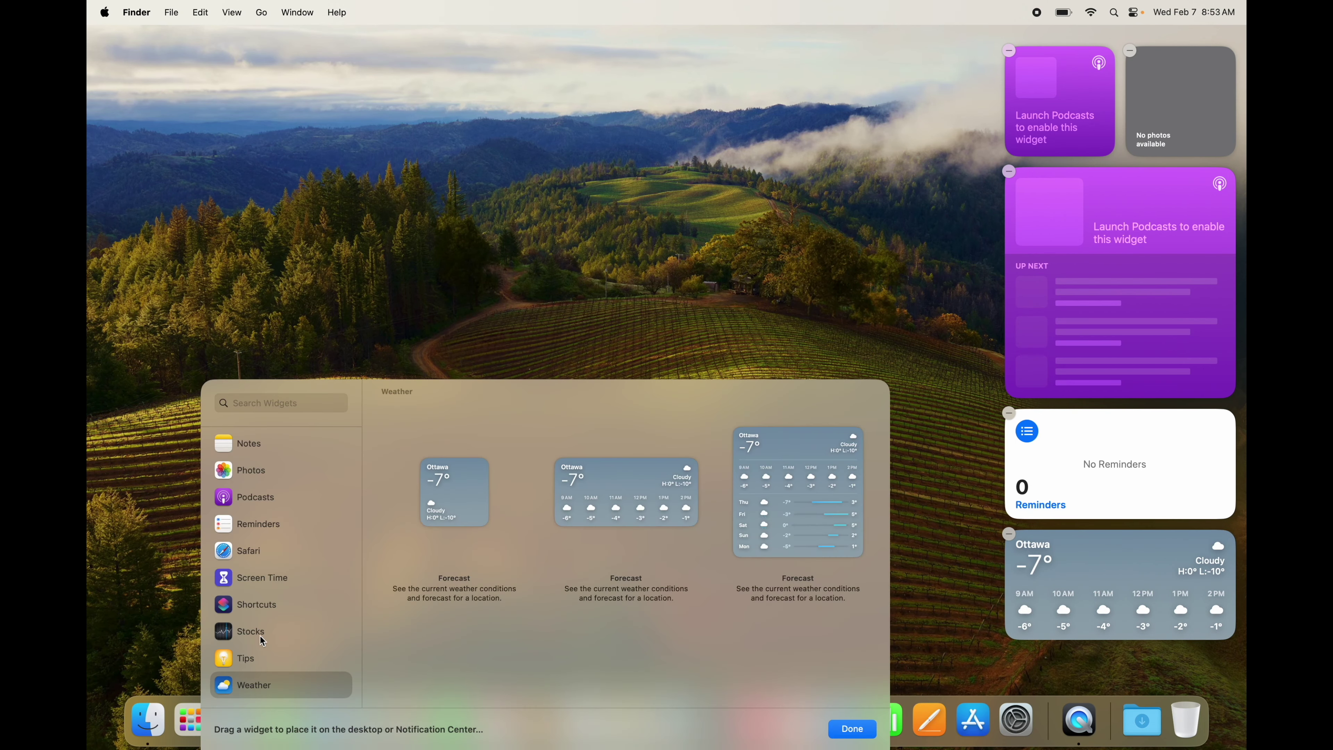
pyautogui.scroll(1, 258, 642)
pyautogui.scroll(8, 248, 649)
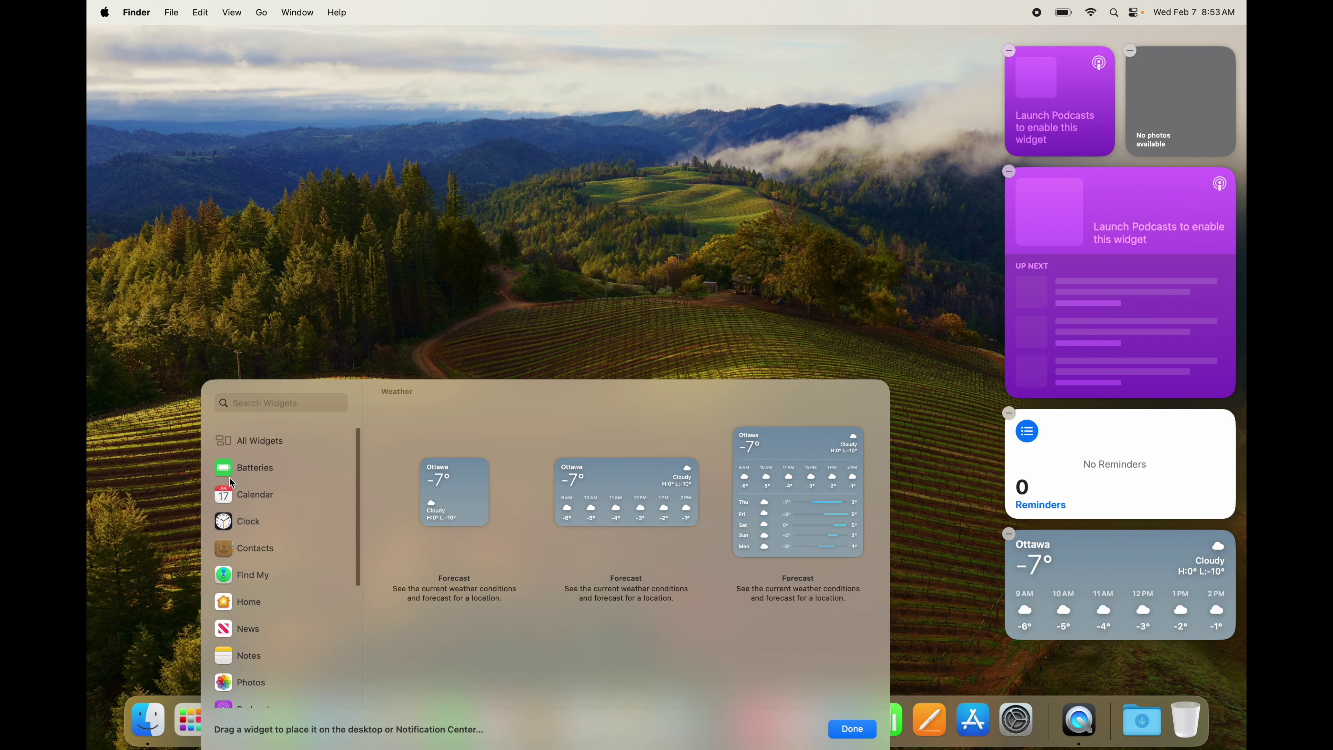
pyautogui.click(247, 467)
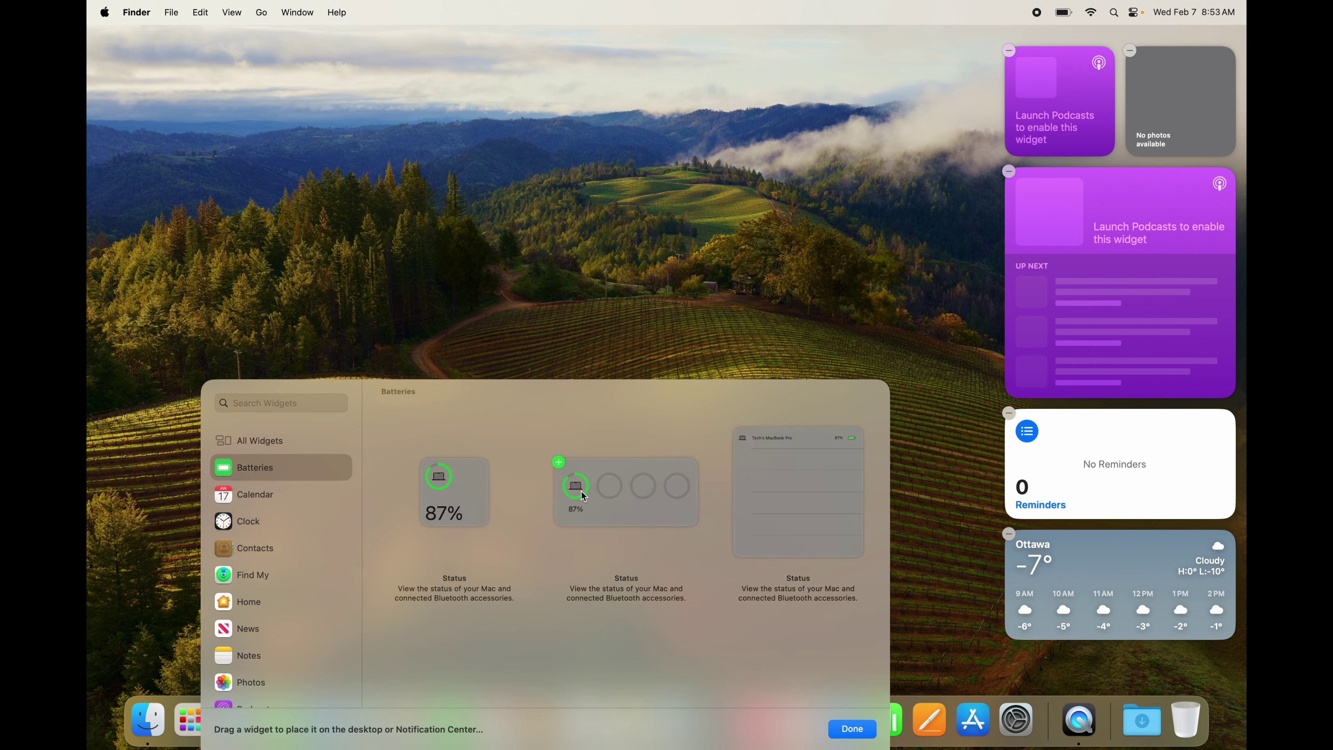
pyautogui.moveTo(577, 491); pyautogui.dragTo(1052, 649)
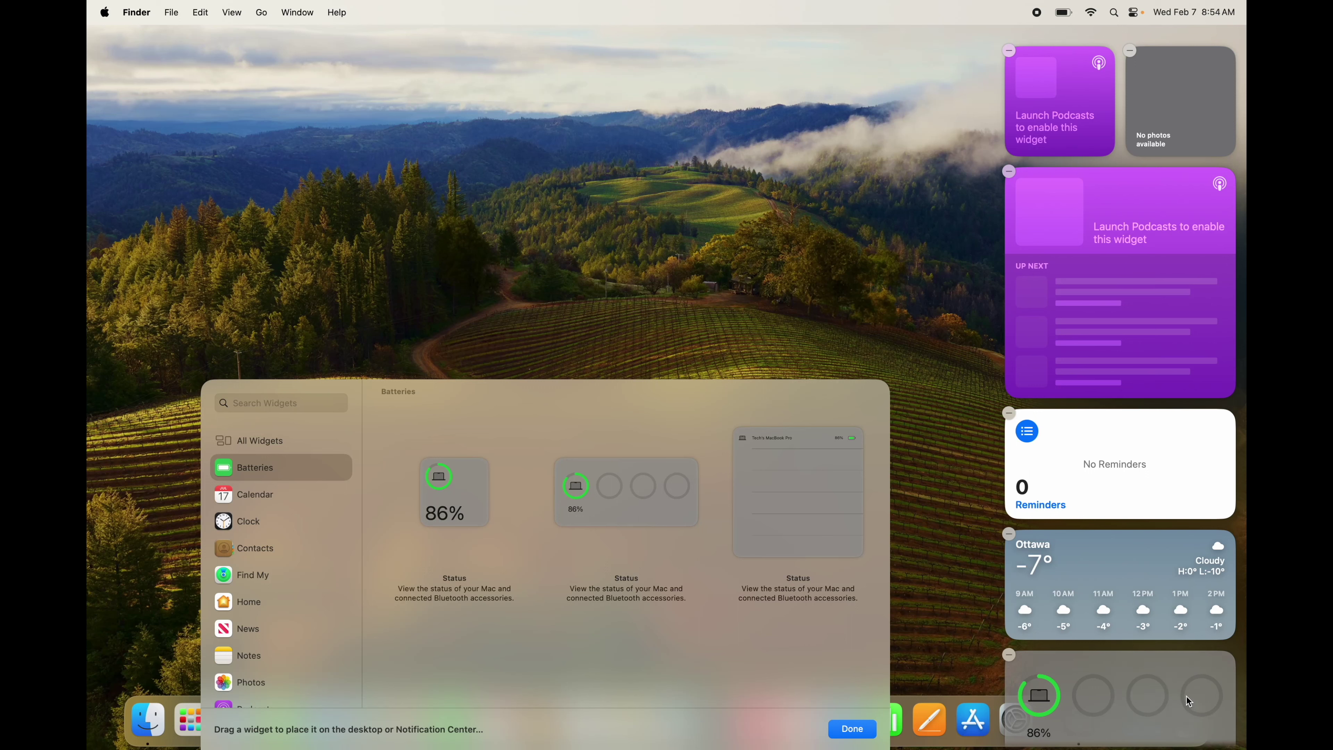
# Step: Look through the widget categories and the full gallery of all widgets to review the available types and sizes
pyautogui.scroll(-5, 272, 583)
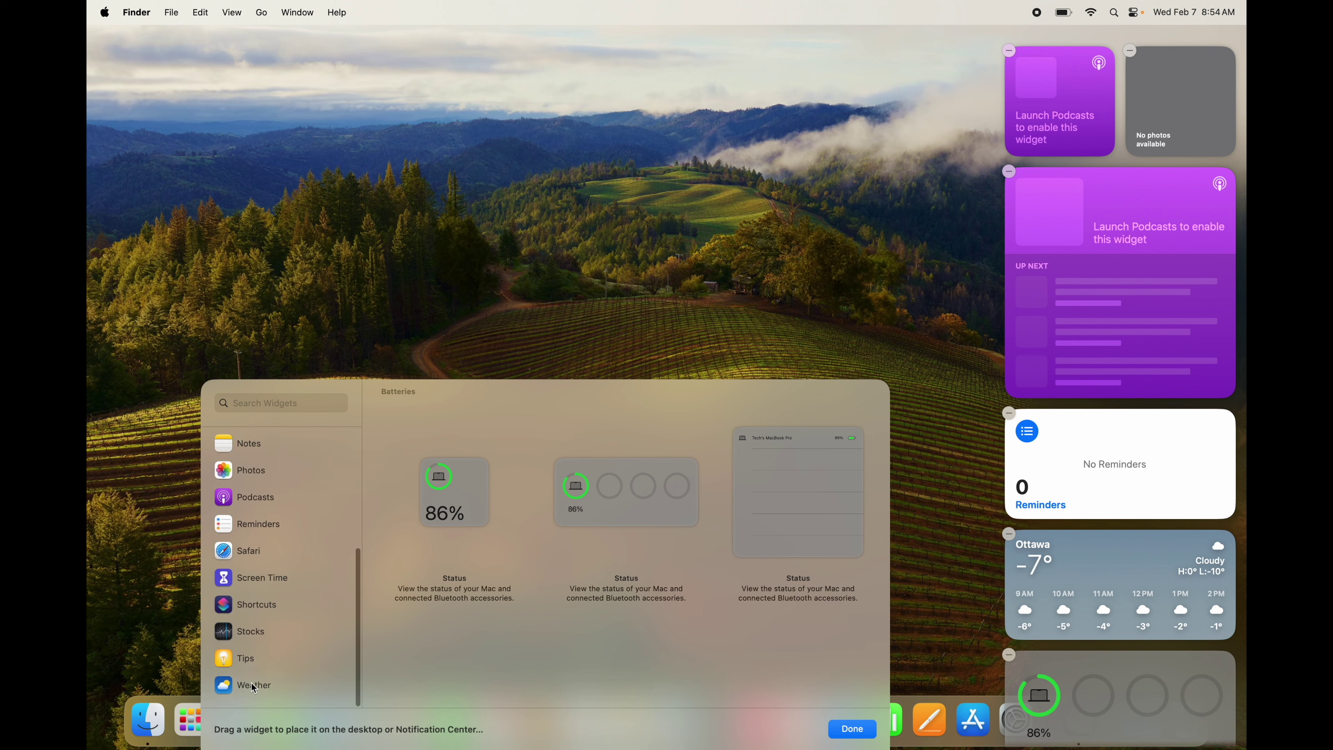
pyautogui.scroll(4, 254, 609)
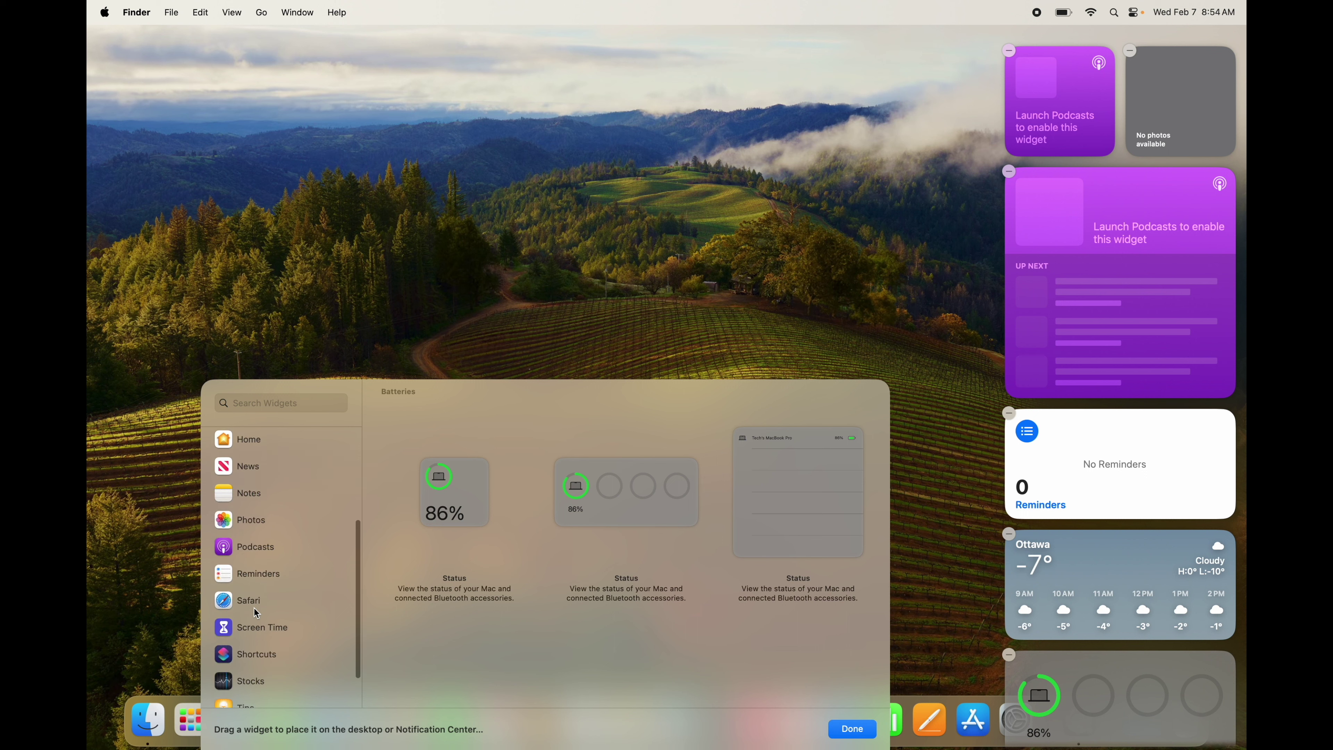
pyautogui.scroll(3, 254, 609)
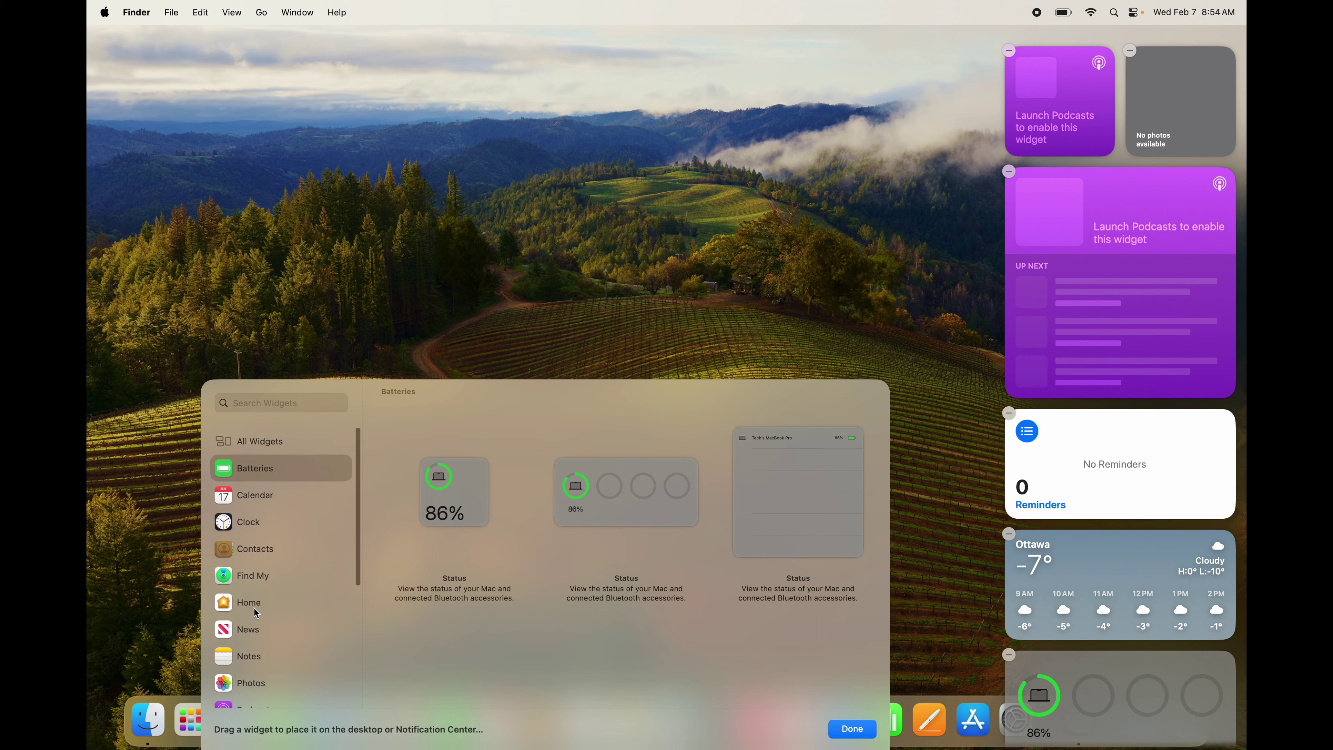
pyautogui.click(251, 445)
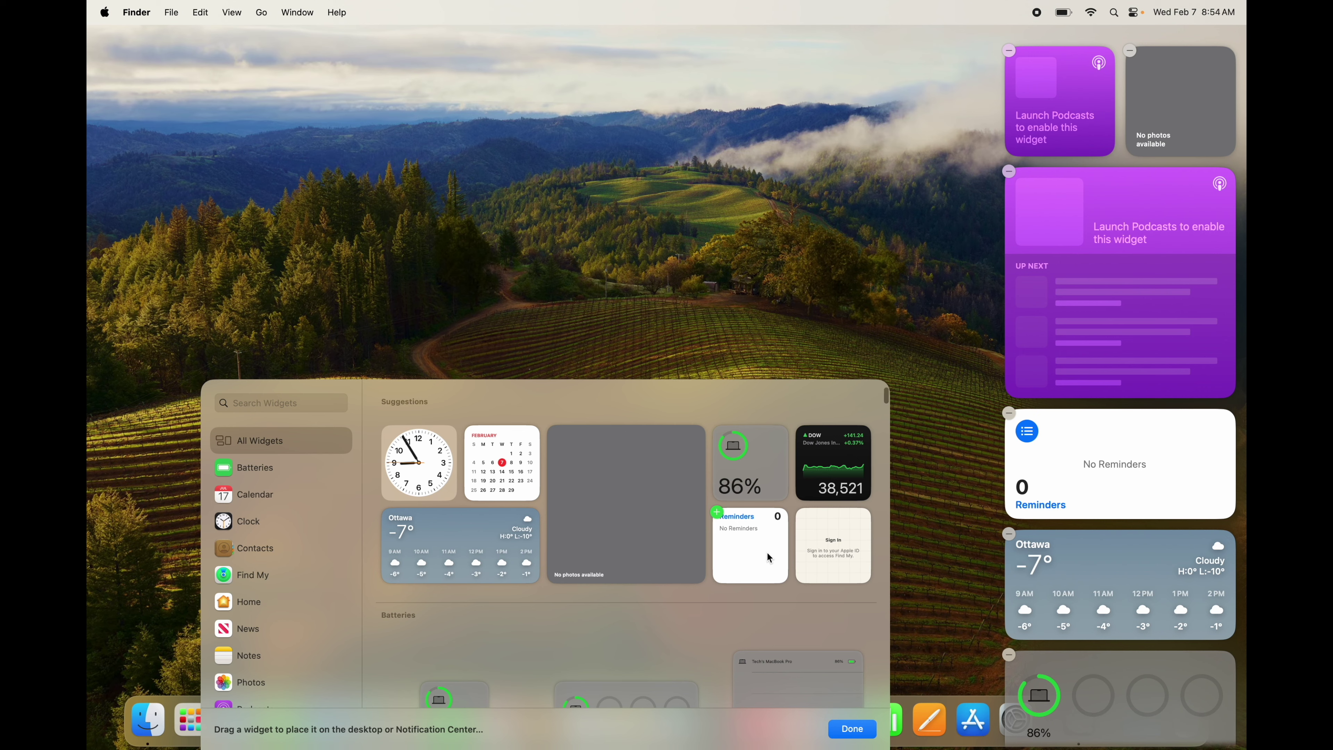
pyautogui.scroll(-10, 769, 555)
pyautogui.scroll(-15, 770, 558)
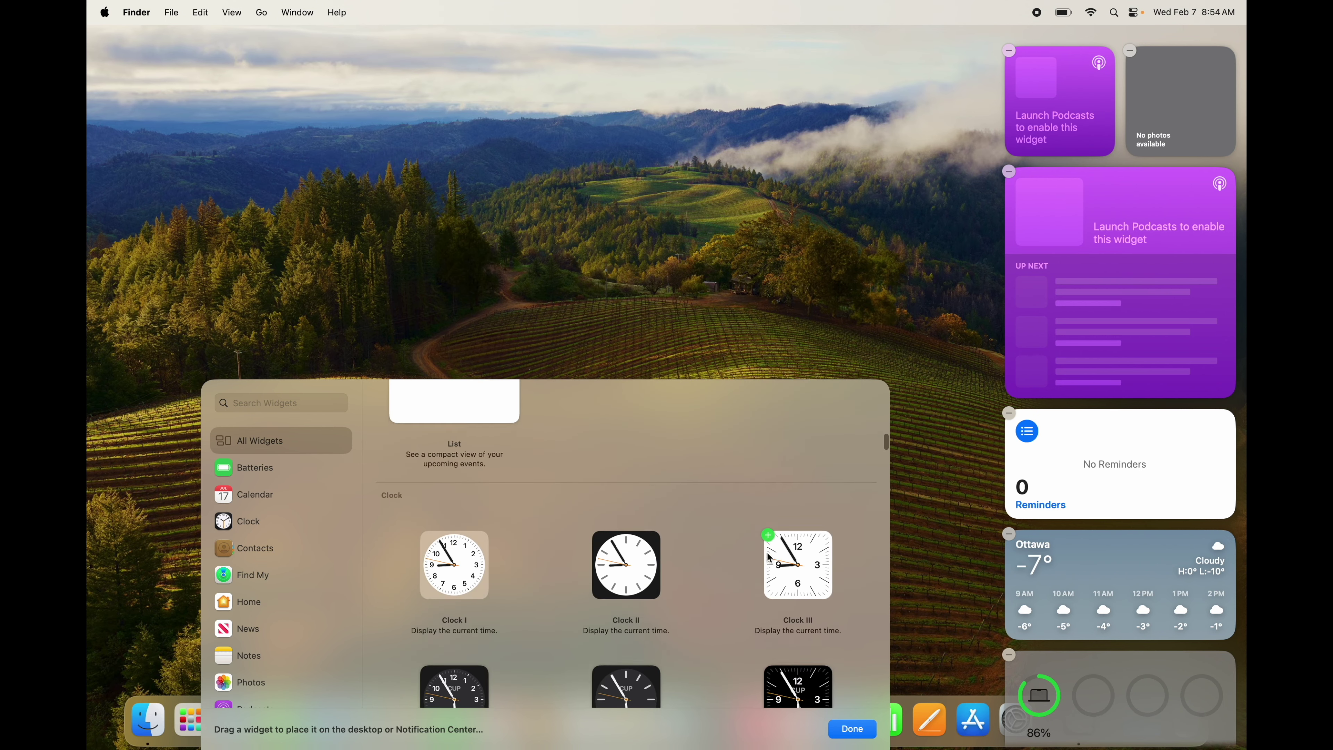
pyautogui.scroll(-20, 769, 558)
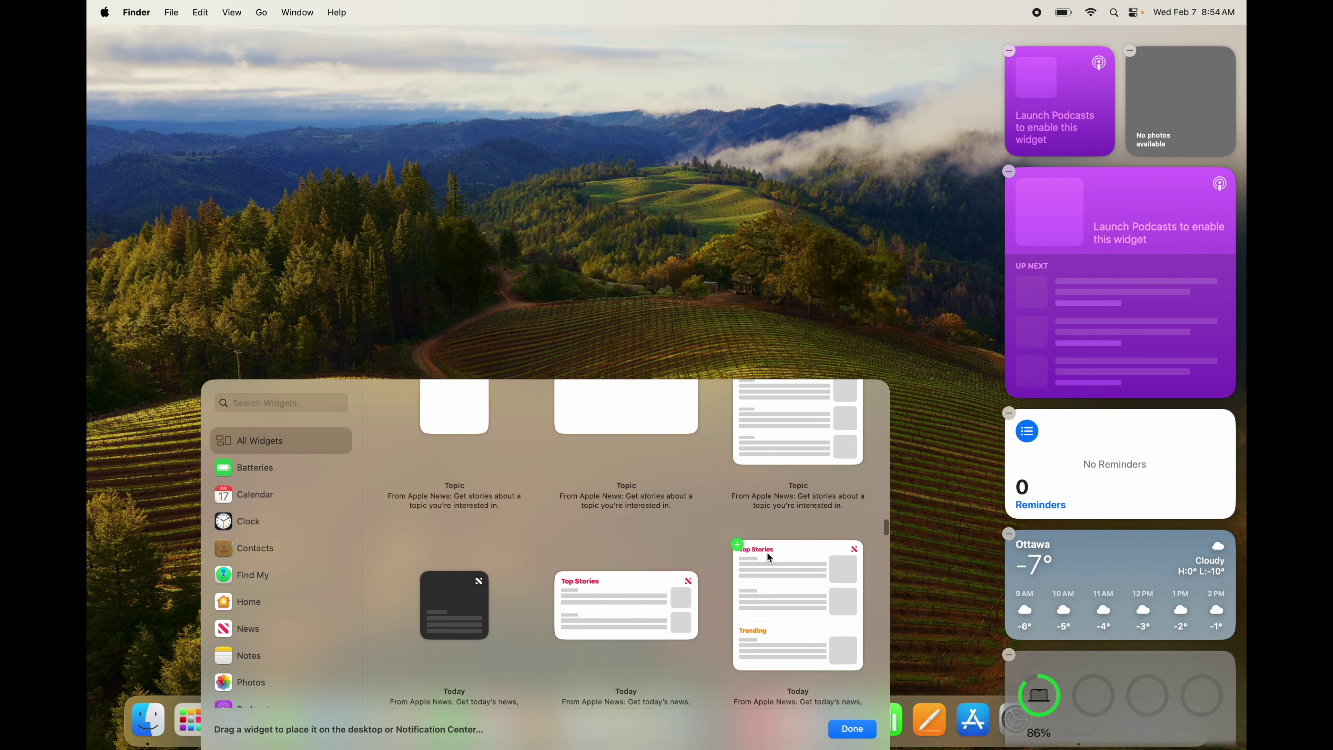
pyautogui.scroll(-20, 770, 557)
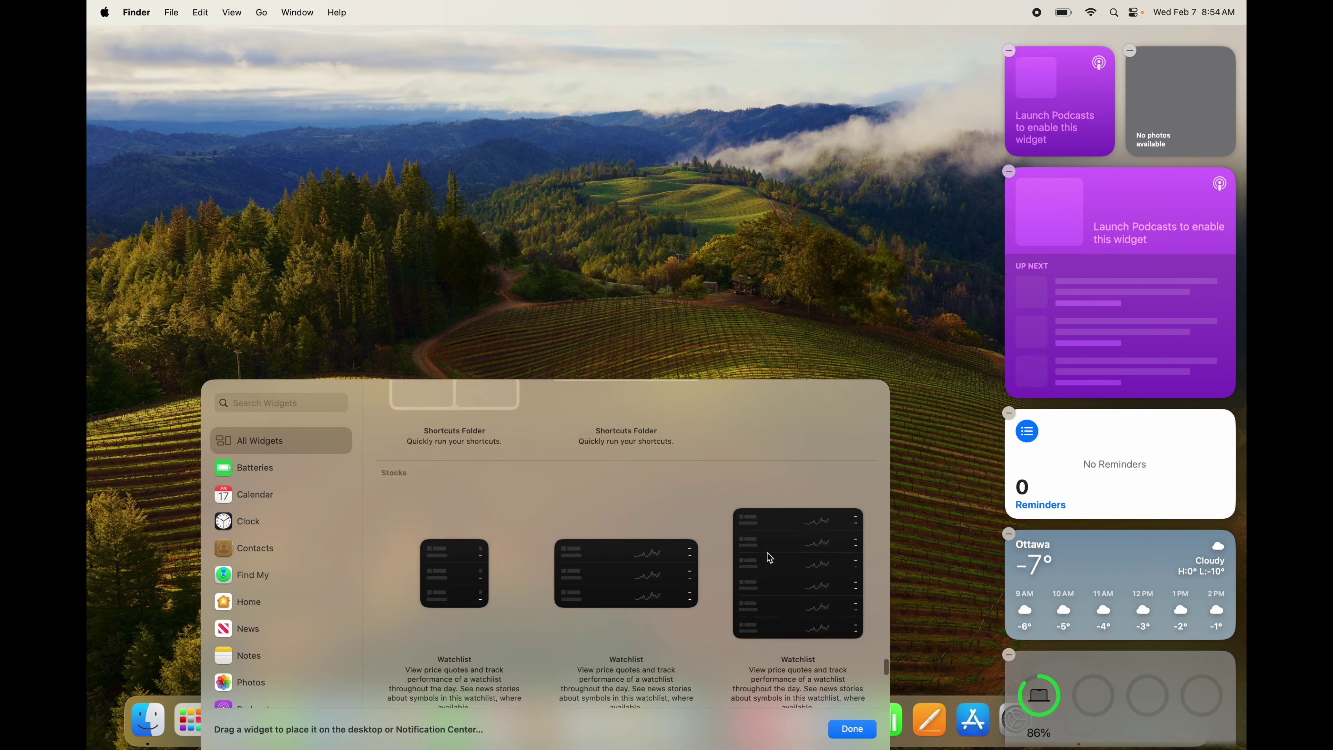
pyautogui.scroll(8, 769, 556)
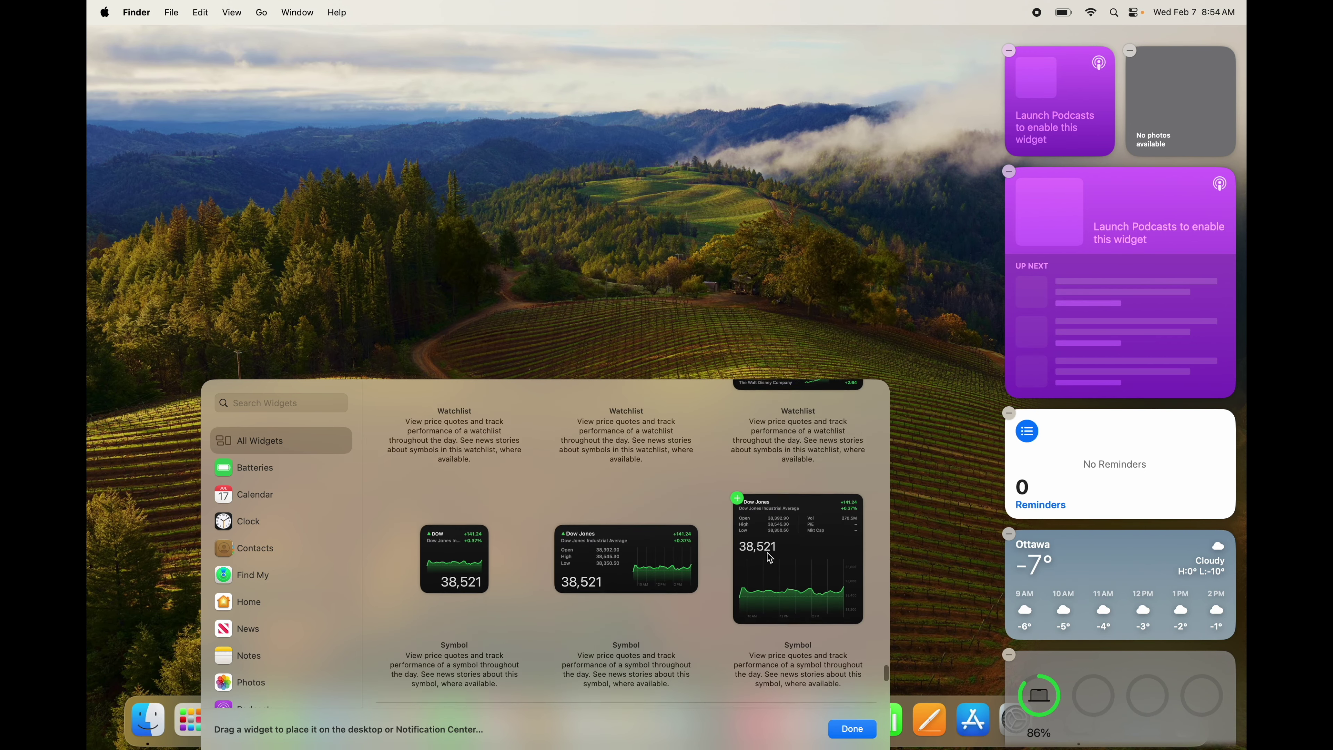
pyautogui.scroll(10, 768, 553)
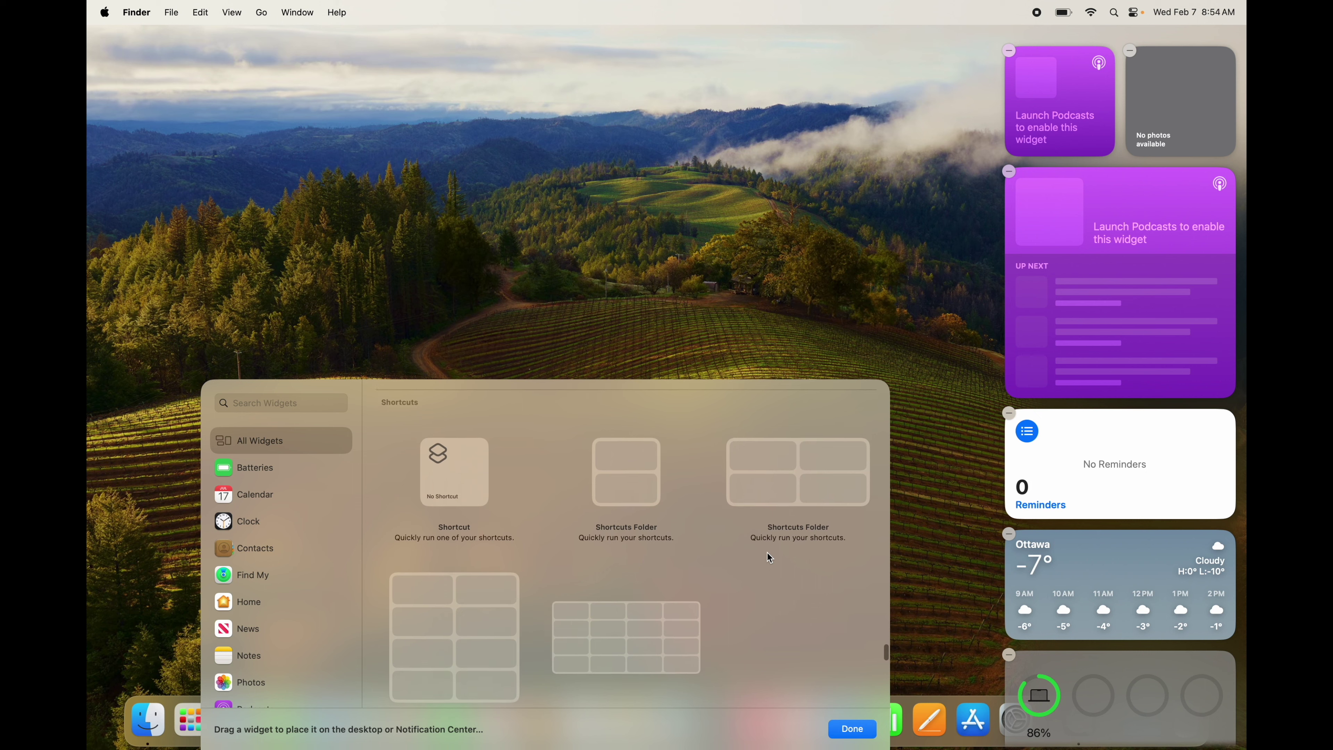
pyautogui.scroll(8, 767, 554)
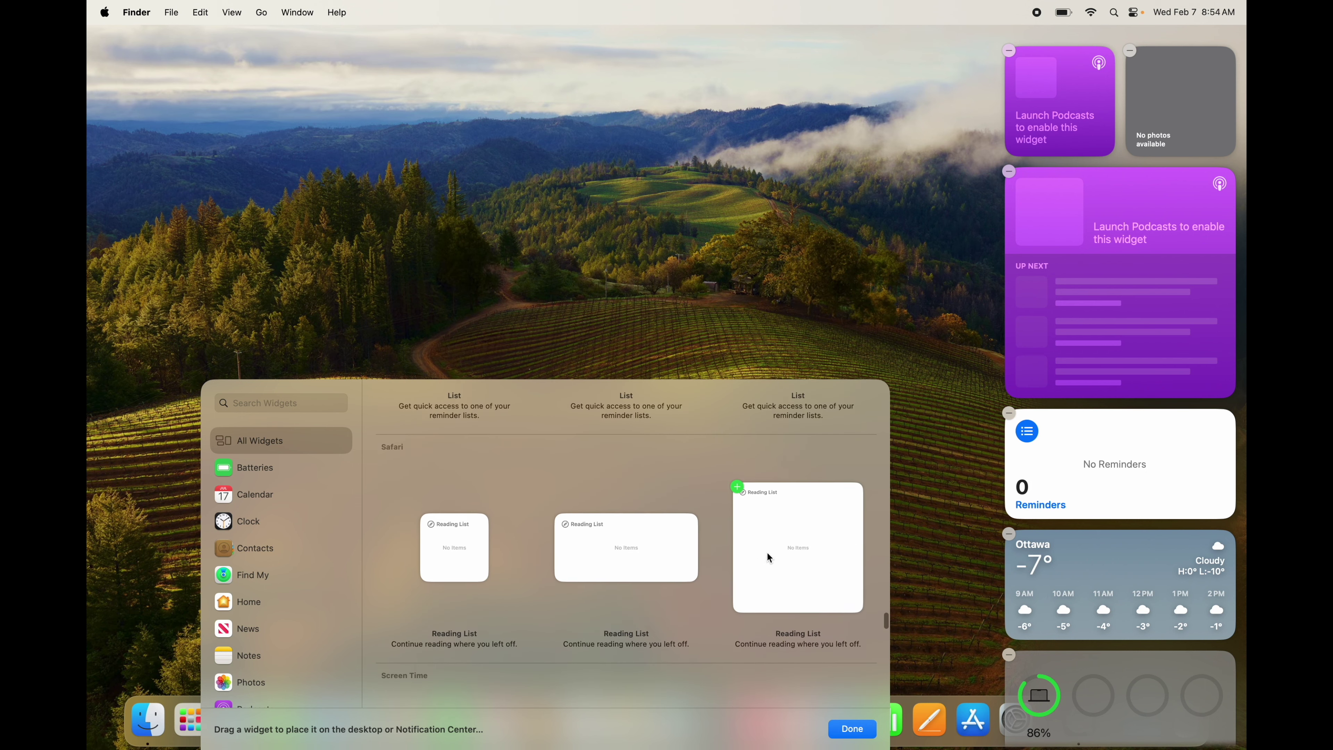
pyautogui.scroll(10, 768, 553)
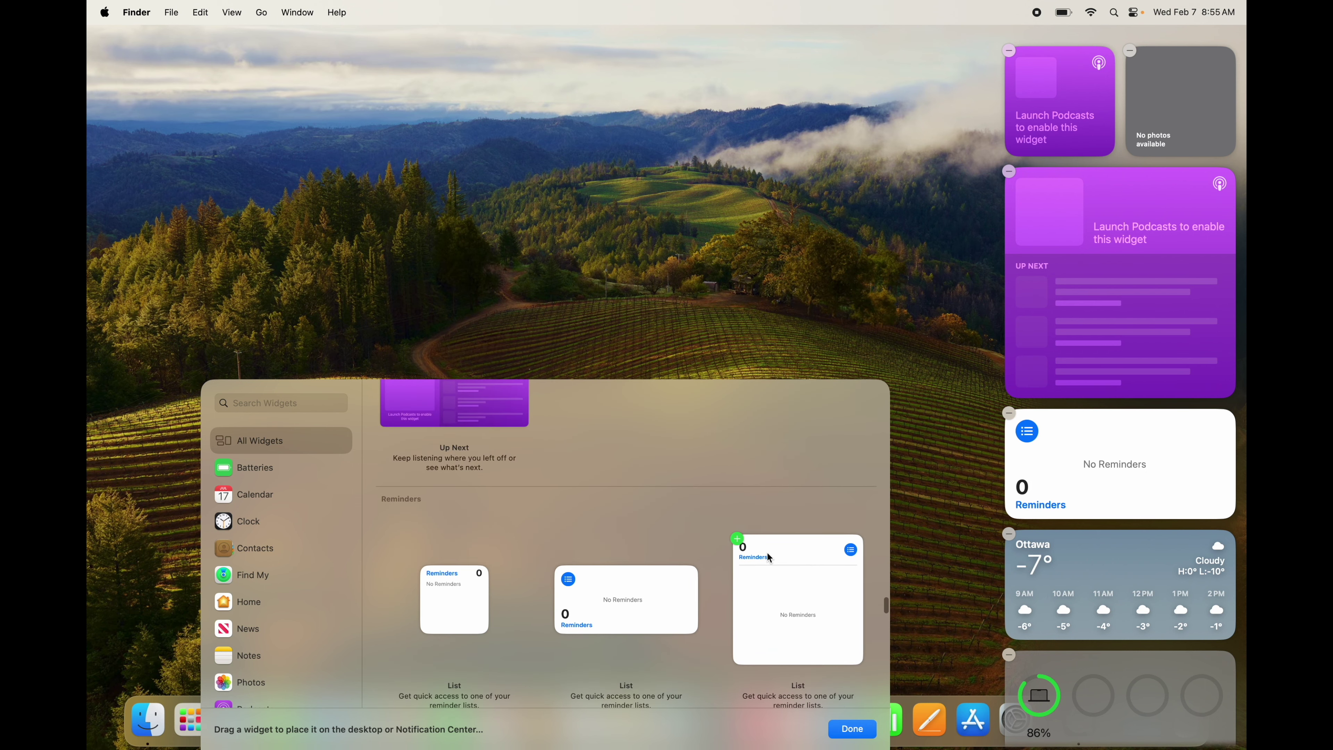
pyautogui.scroll(5, 767, 554)
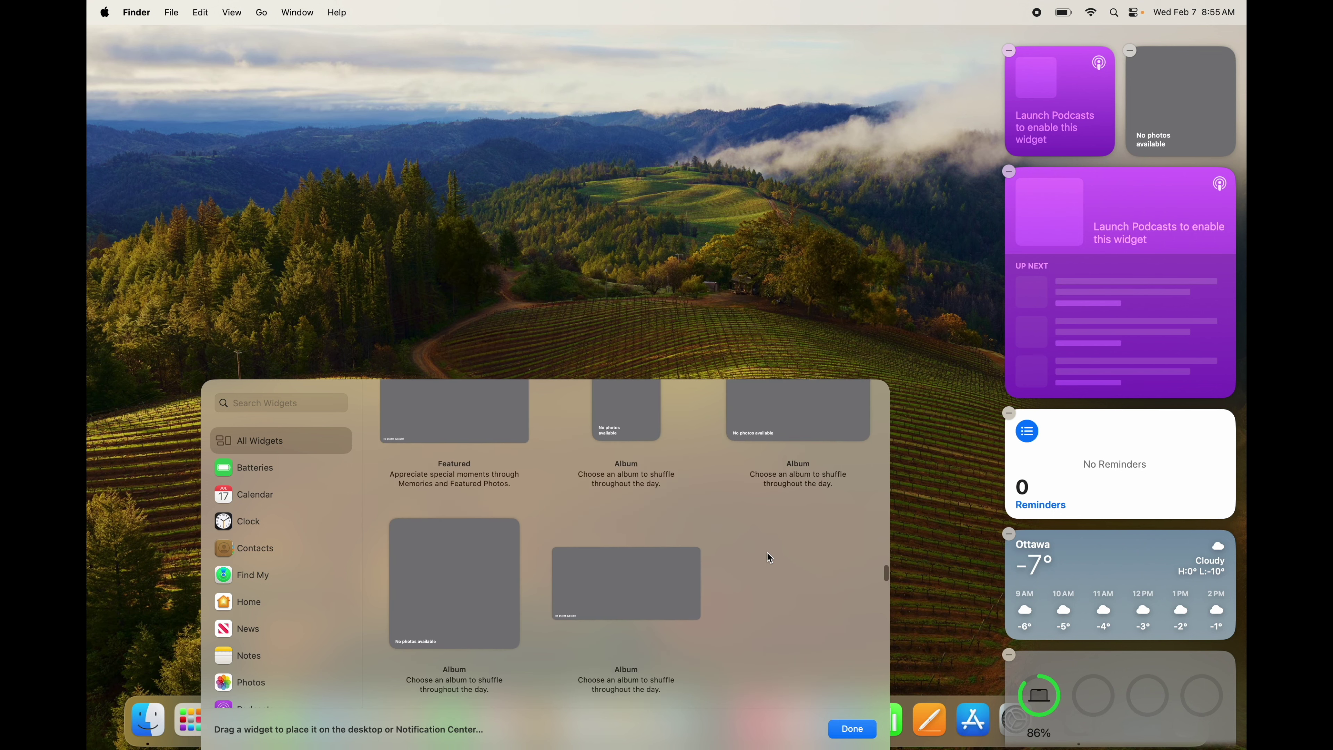
pyautogui.scroll(12, 768, 554)
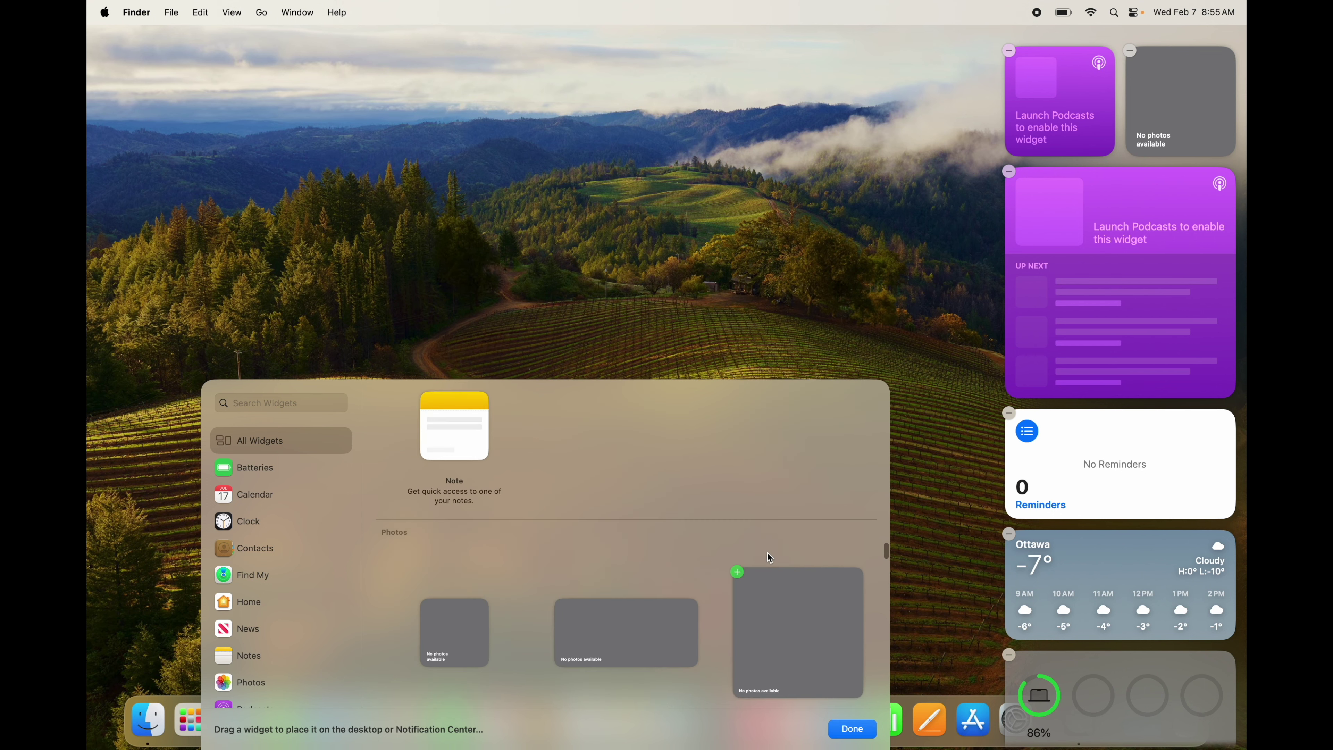
# Step: Finish reviewing the widget gallery, leave widget editing and allow Home to use the current location
pyautogui.scroll(5, 767, 554)
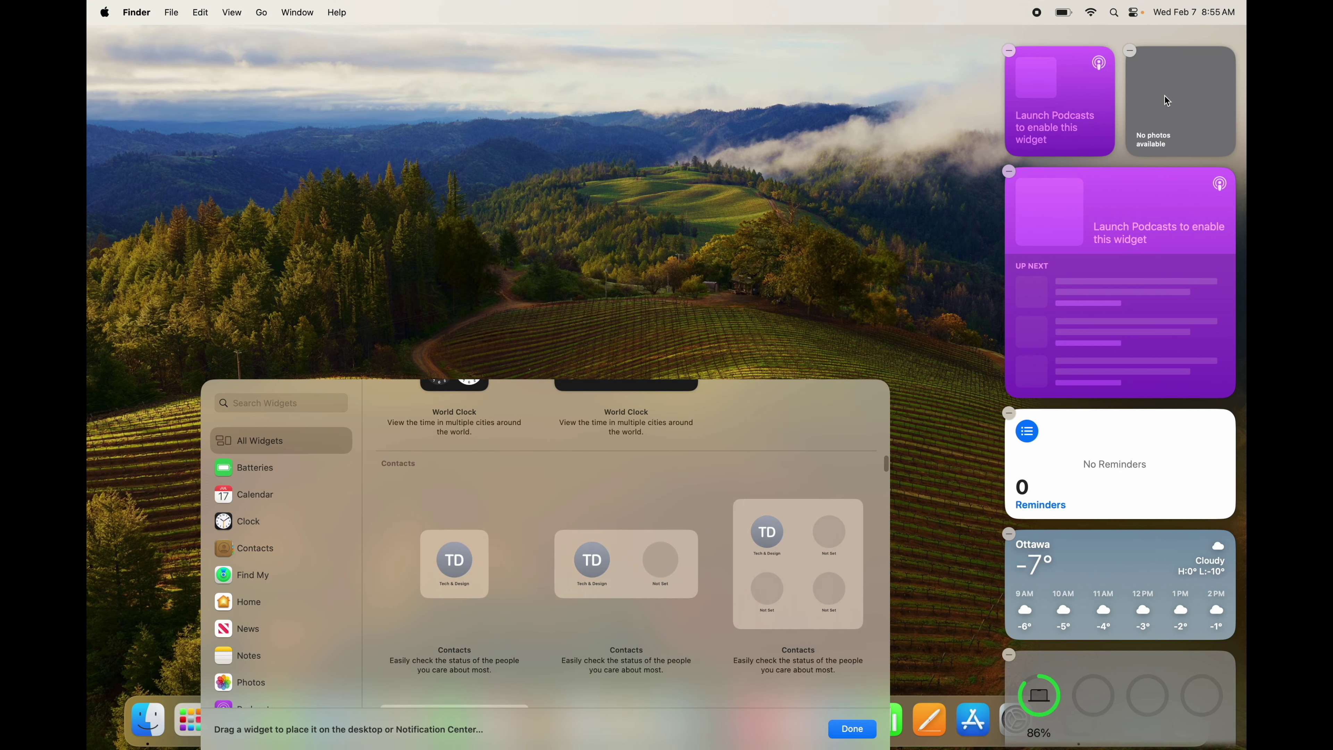
pyautogui.click(885, 233)
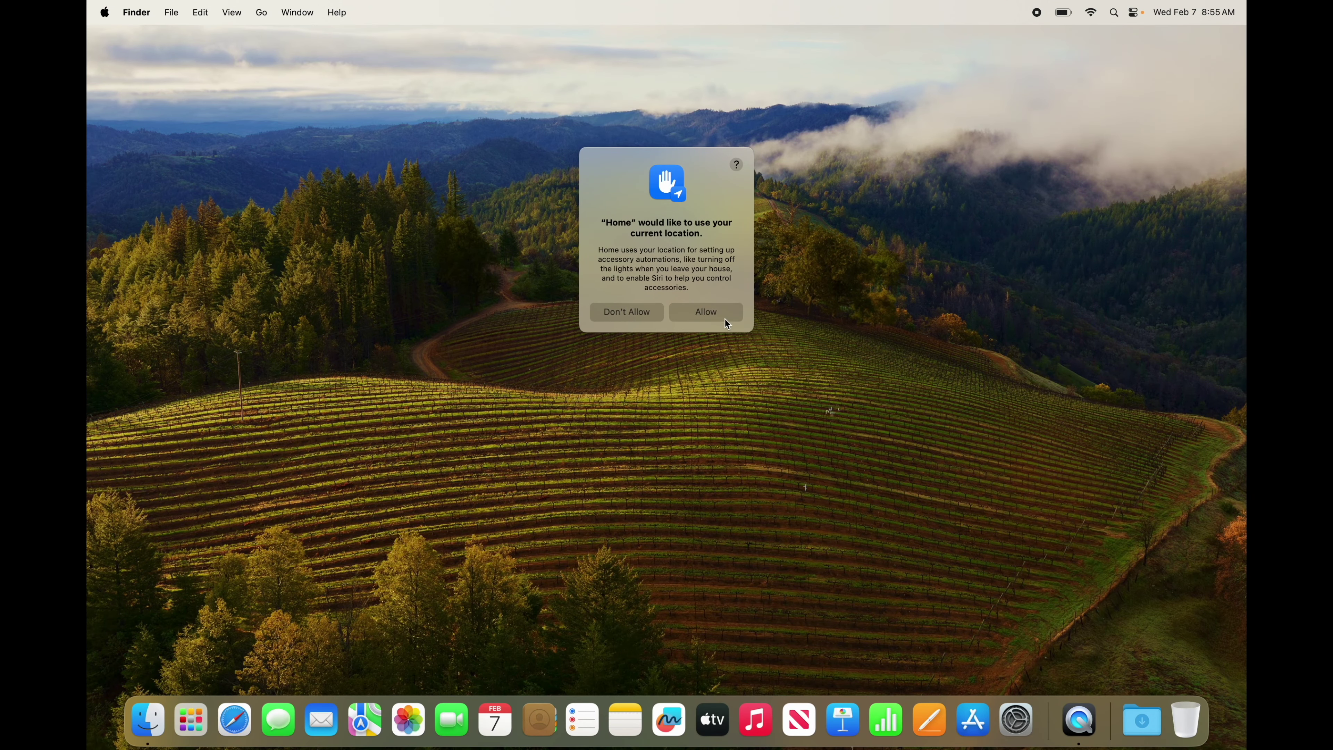
pyautogui.click(715, 318)
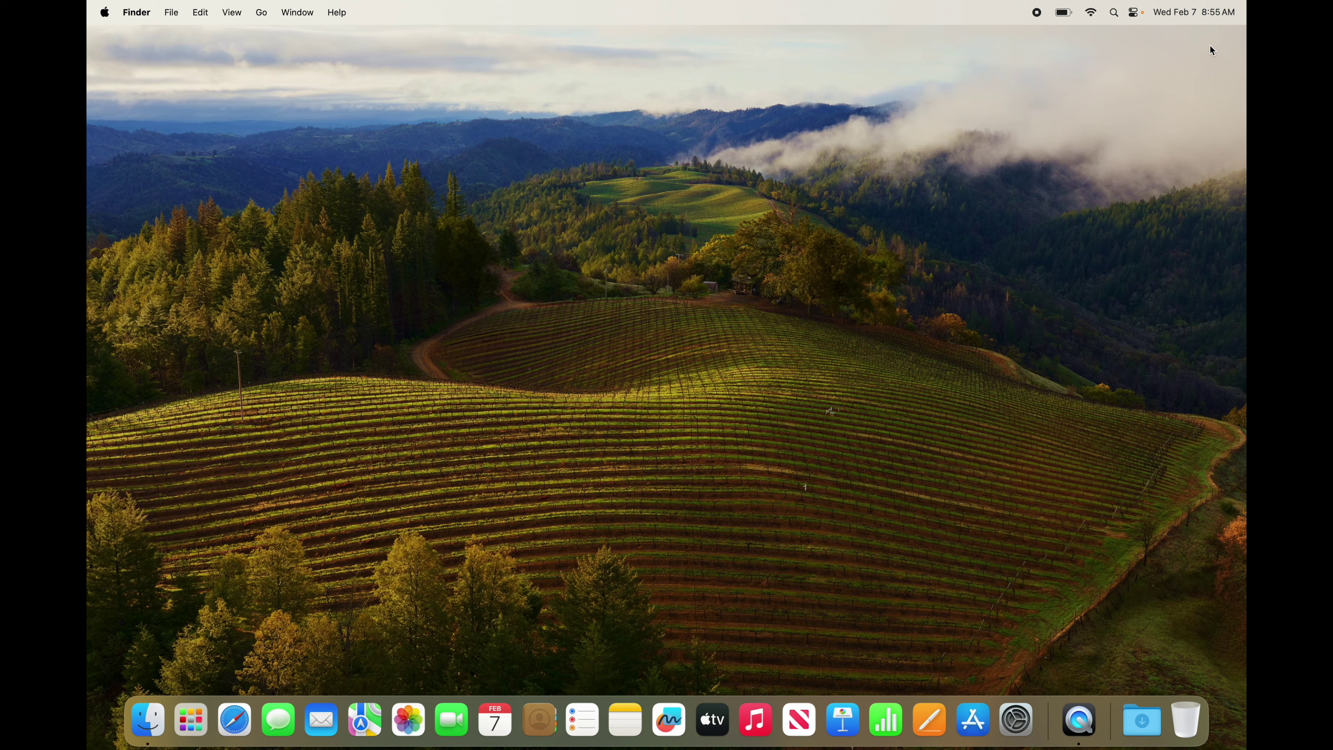
# Step: Move the Weather widget out of Notification Center onto the desktop and place the Reminders widget directly below it
pyautogui.click(1199, 11)
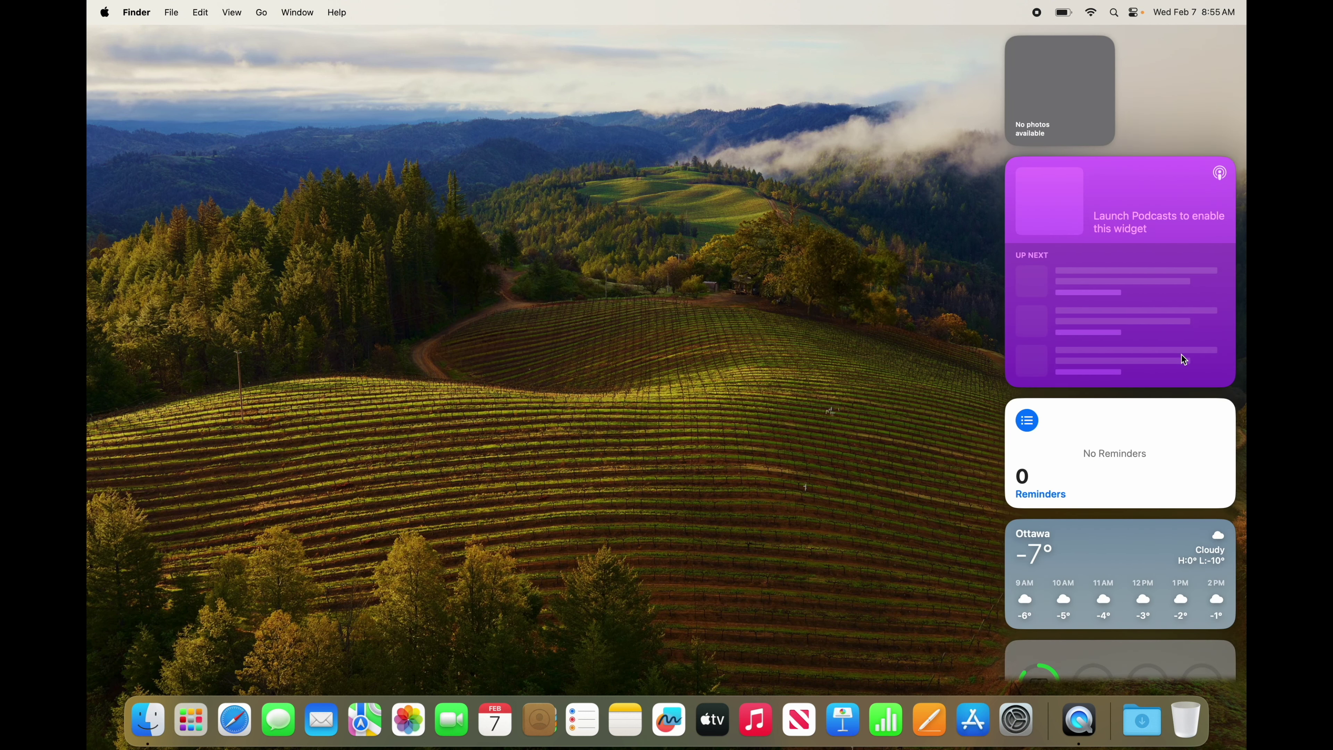
pyautogui.scroll(-3, 1160, 462)
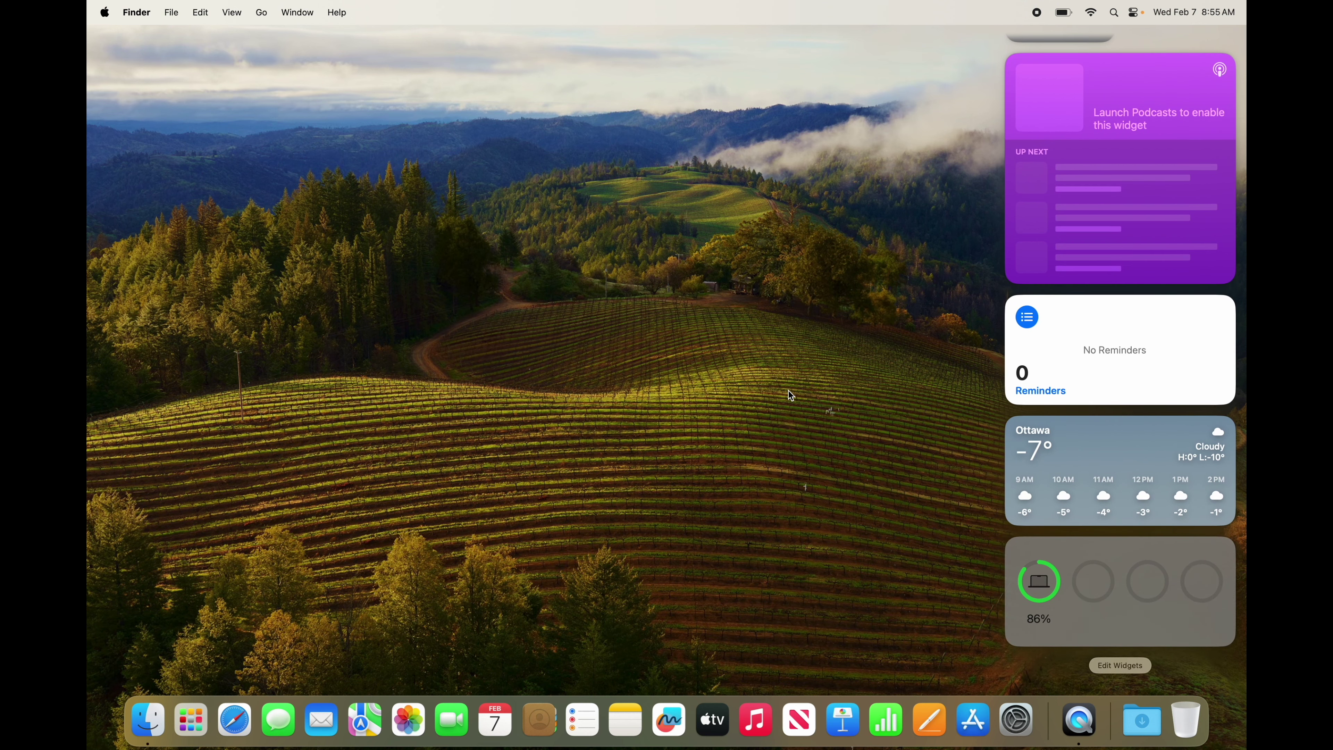
pyautogui.moveTo(1132, 468); pyautogui.dragTo(638, 156)
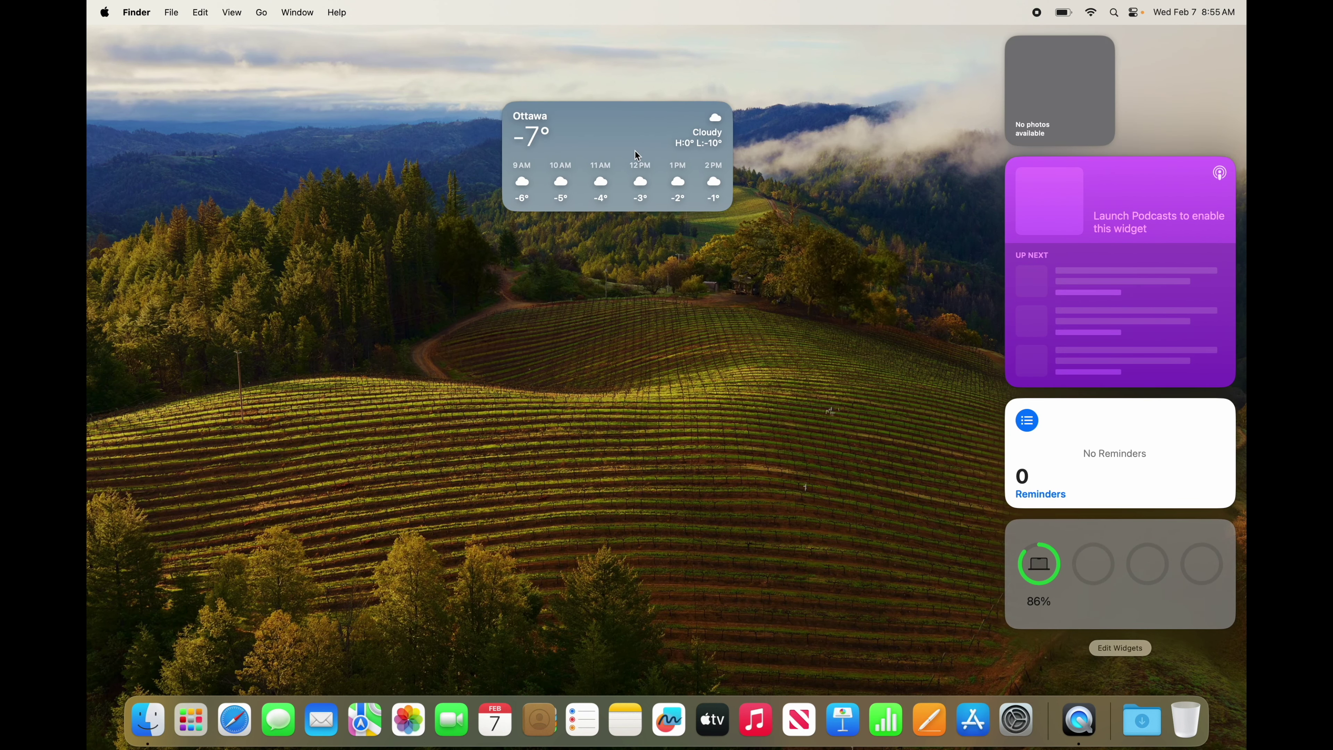
pyautogui.click(1127, 453)
pyautogui.moveTo(1127, 453); pyautogui.dragTo(664, 316)
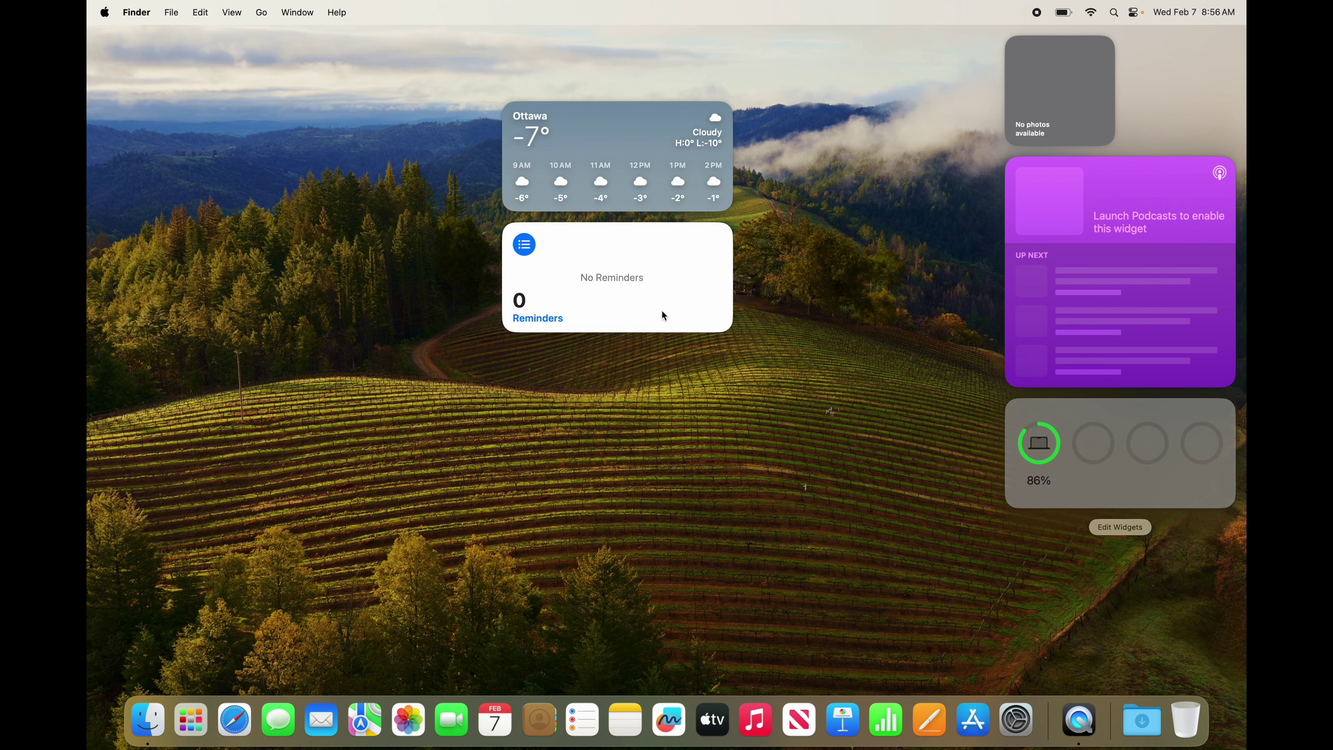
# Step: Add the small analog Clock widget from the suggestions below Batteries in Notification Center and finish editing widgets
pyautogui.click(1120, 528)
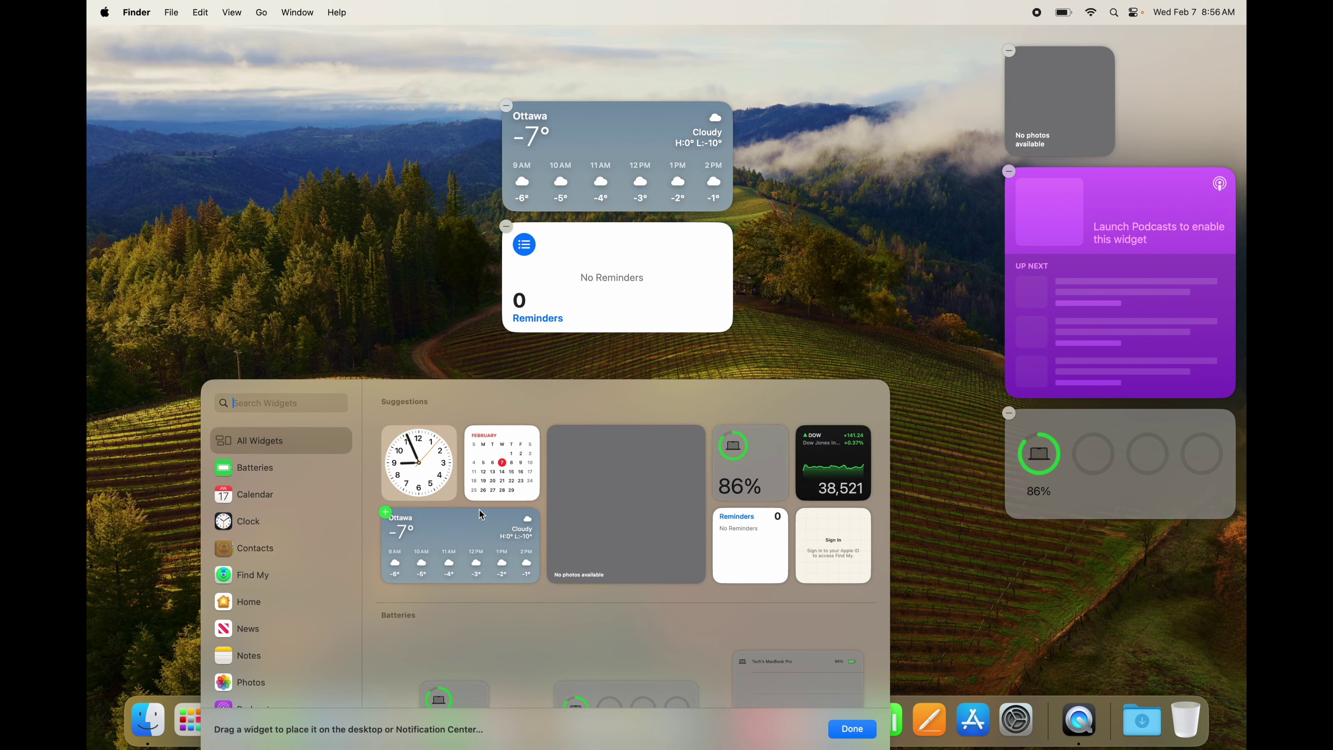
pyautogui.moveTo(414, 464); pyautogui.dragTo(972, 549)
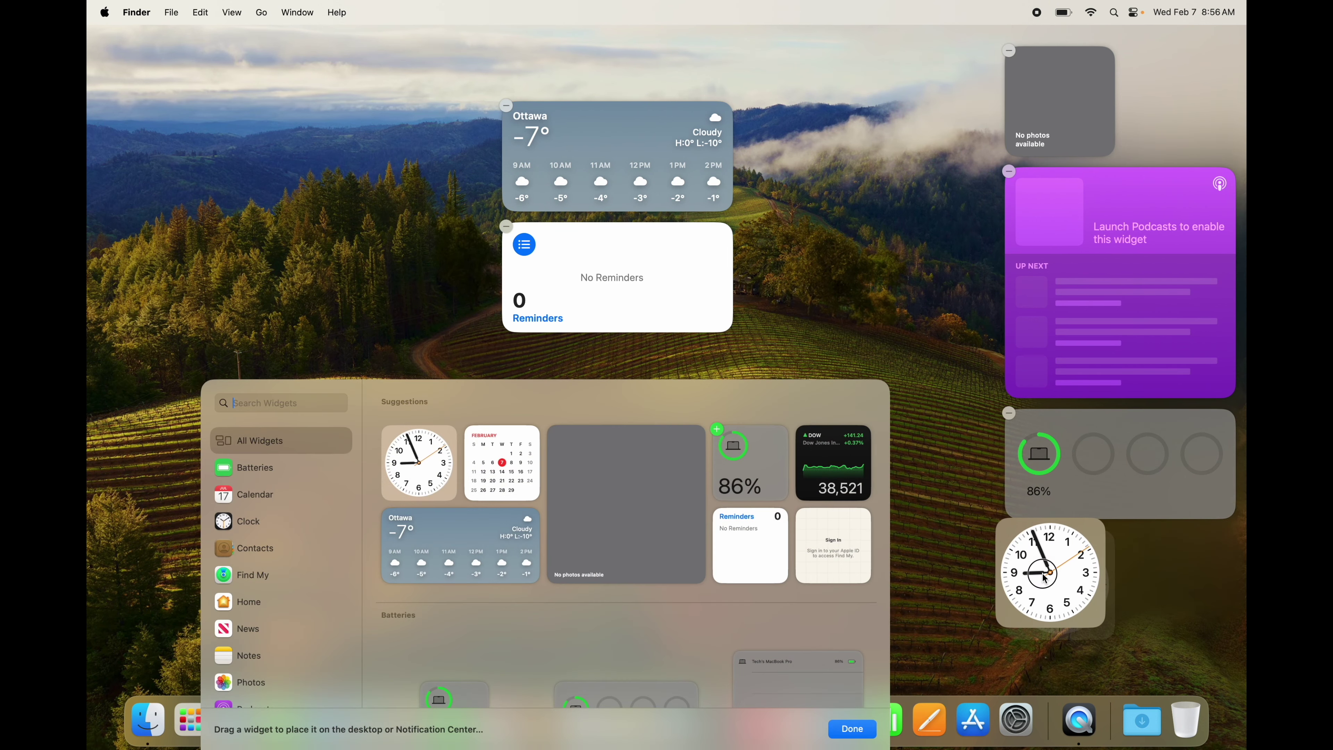
pyautogui.click(974, 469)
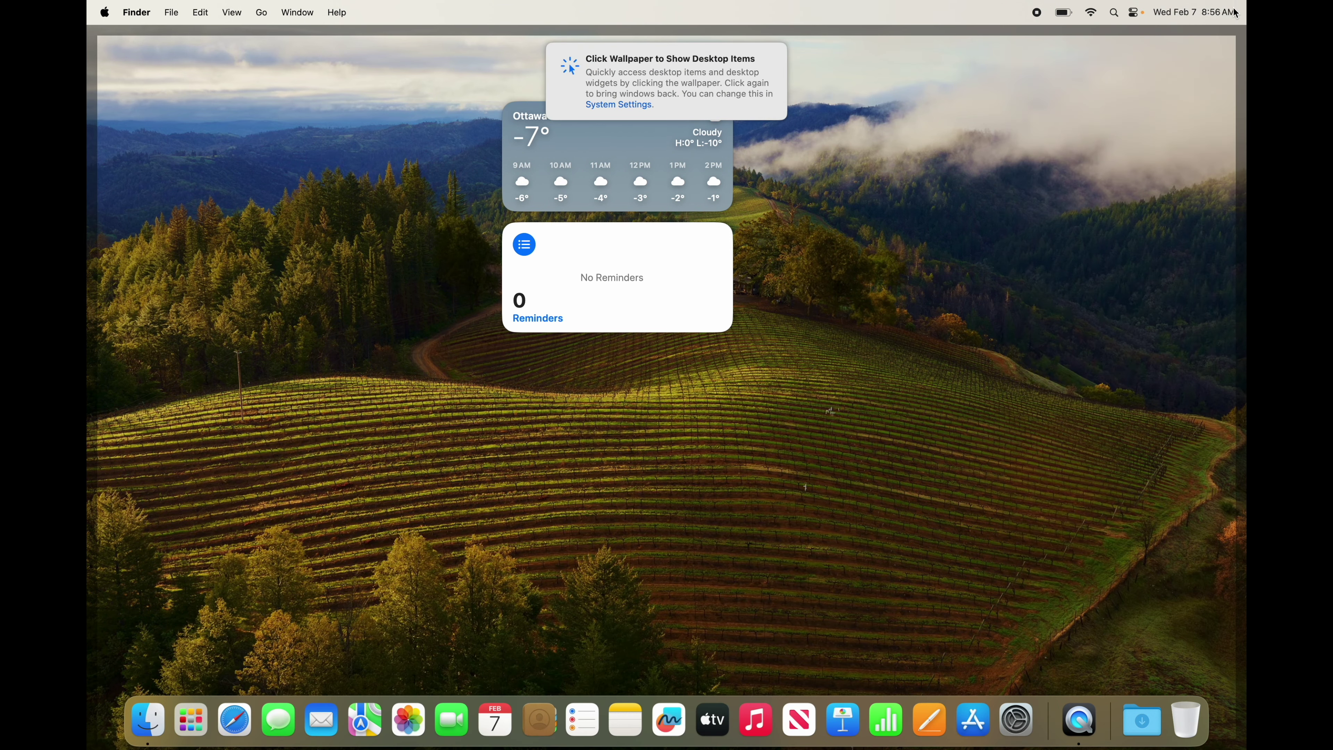
pyautogui.click(922, 231)
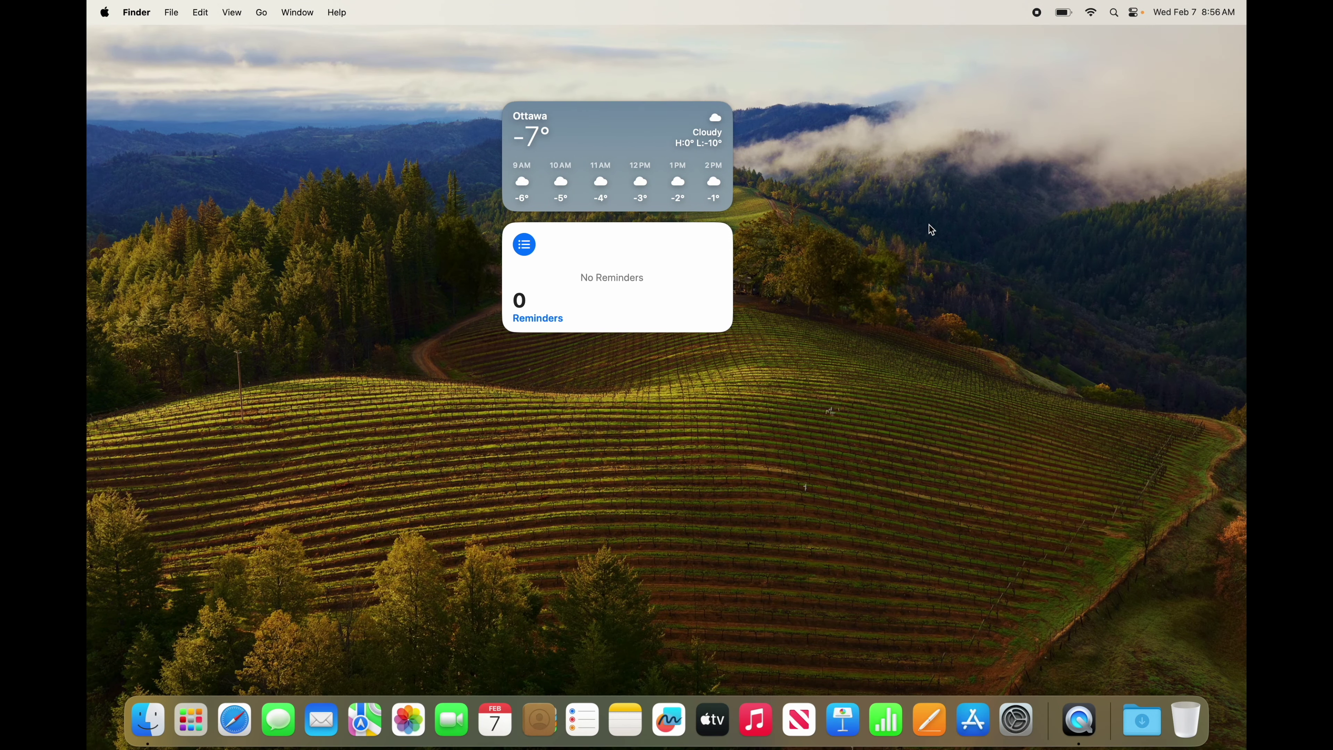
# Step: Move the Clock widget from Notification Center onto the desktop, to the right of the Weather widget
pyautogui.click(1227, 13)
pyautogui.moveTo(1084, 544); pyautogui.dragTo(825, 128)
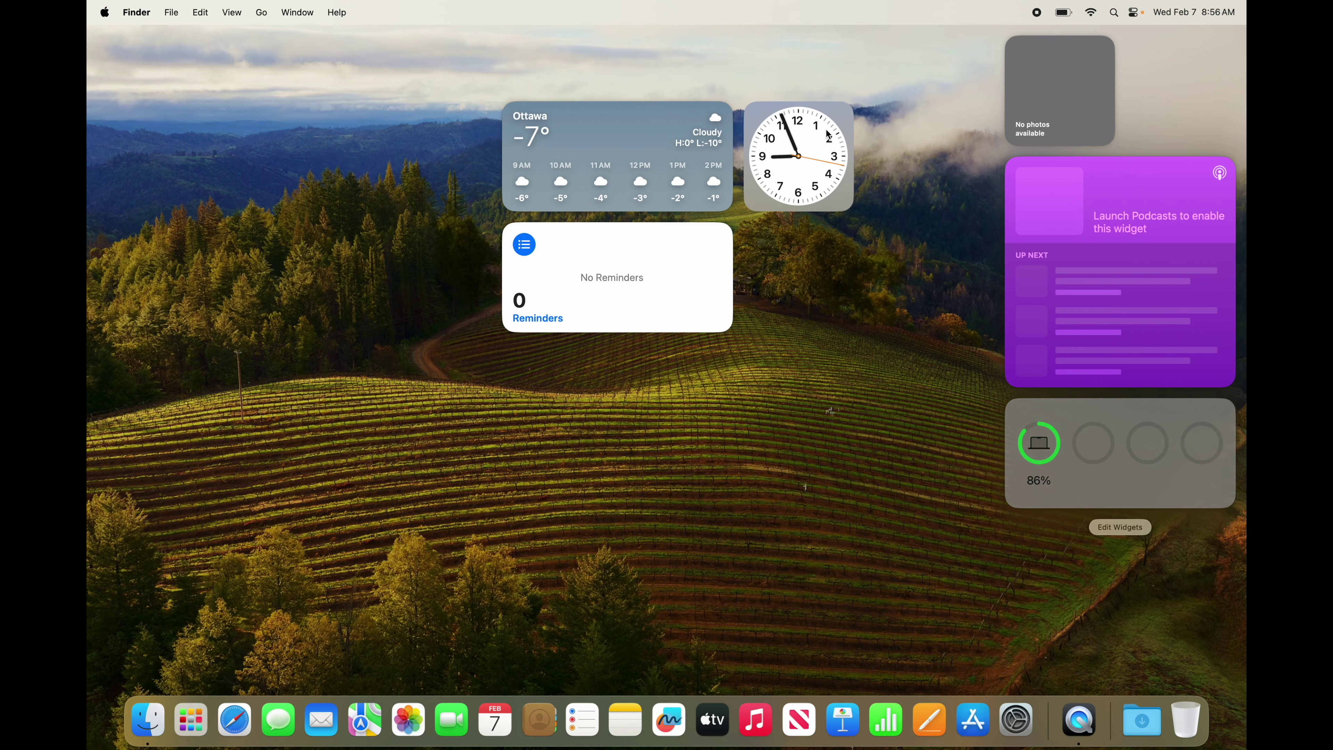
pyautogui.click(933, 241)
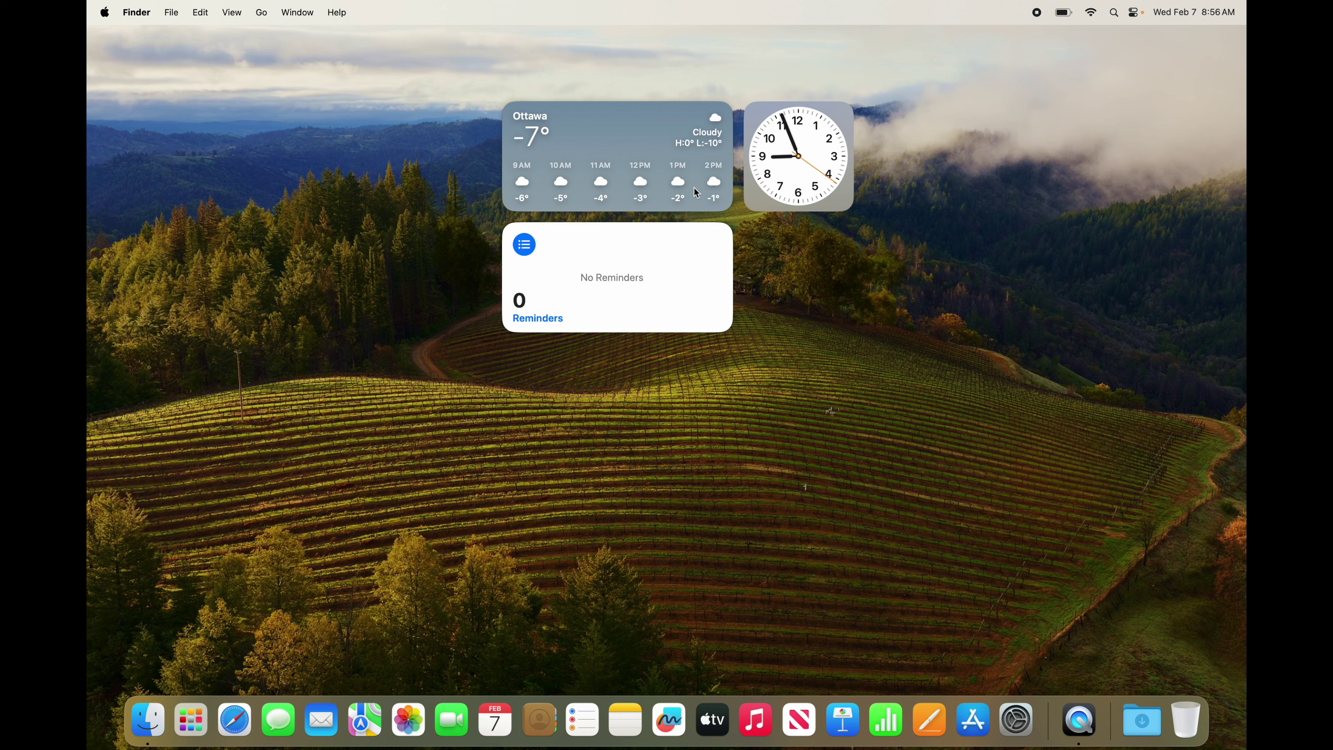
# Step: Rearrange the desktop widgets into one row across the middle of the desktop, in the order Clock, Reminders, Weather
pyautogui.moveTo(693, 143); pyautogui.dragTo(1028, 77)
pyautogui.moveTo(668, 267); pyautogui.dragTo(722, 85)
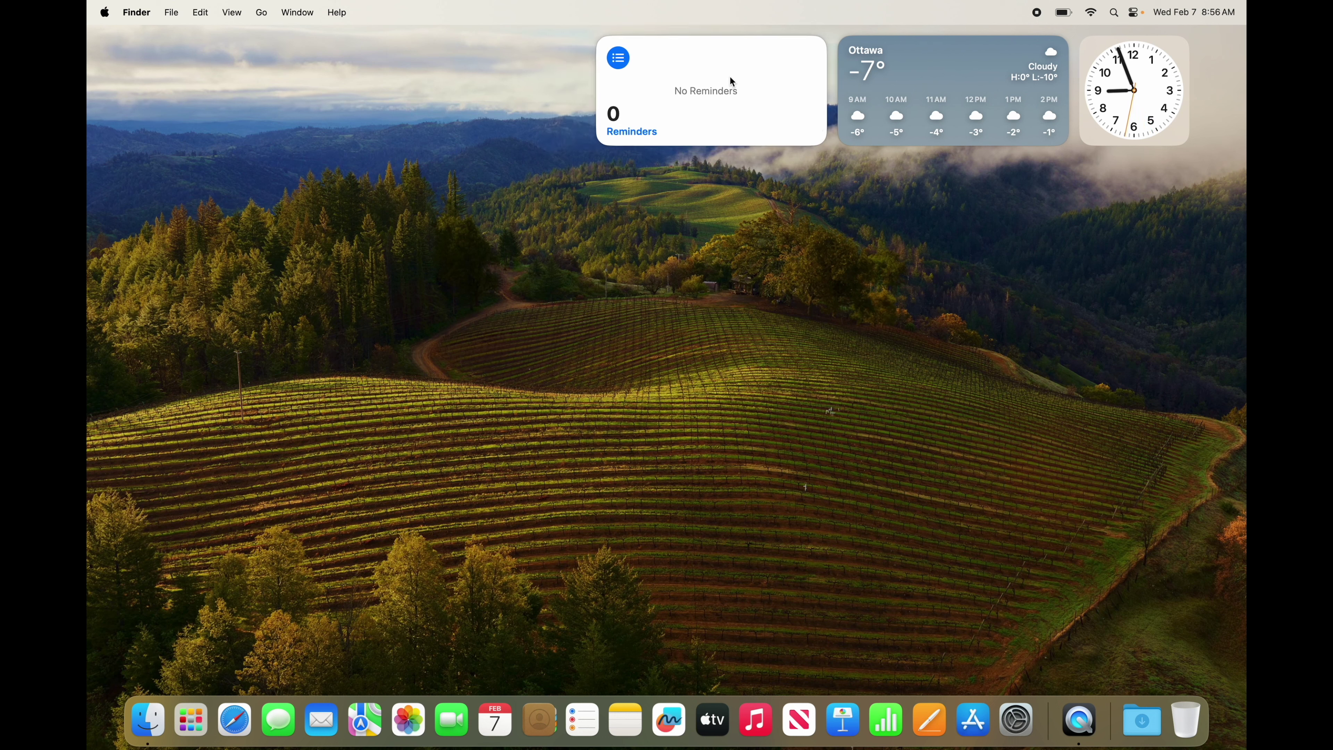
pyautogui.moveTo(738, 84); pyautogui.dragTo(624, 352)
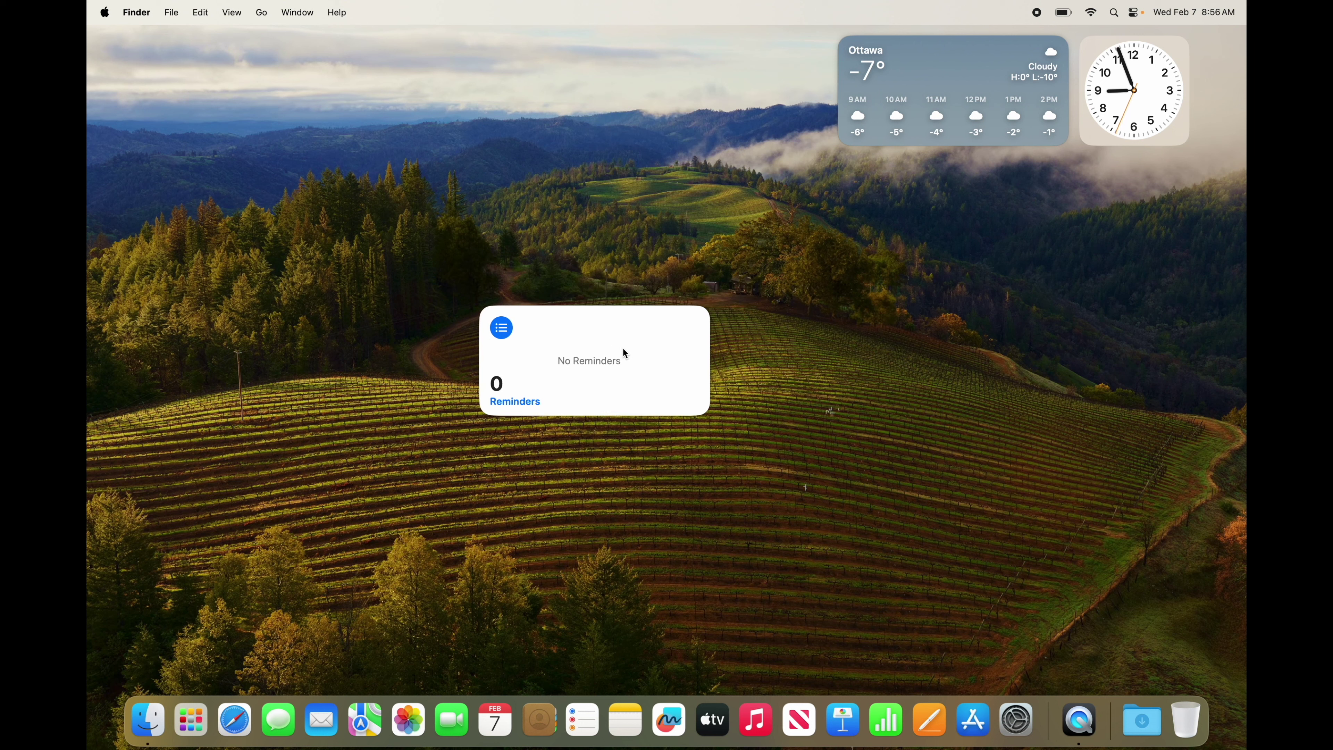
pyautogui.moveTo(899, 135); pyautogui.dragTo(836, 347)
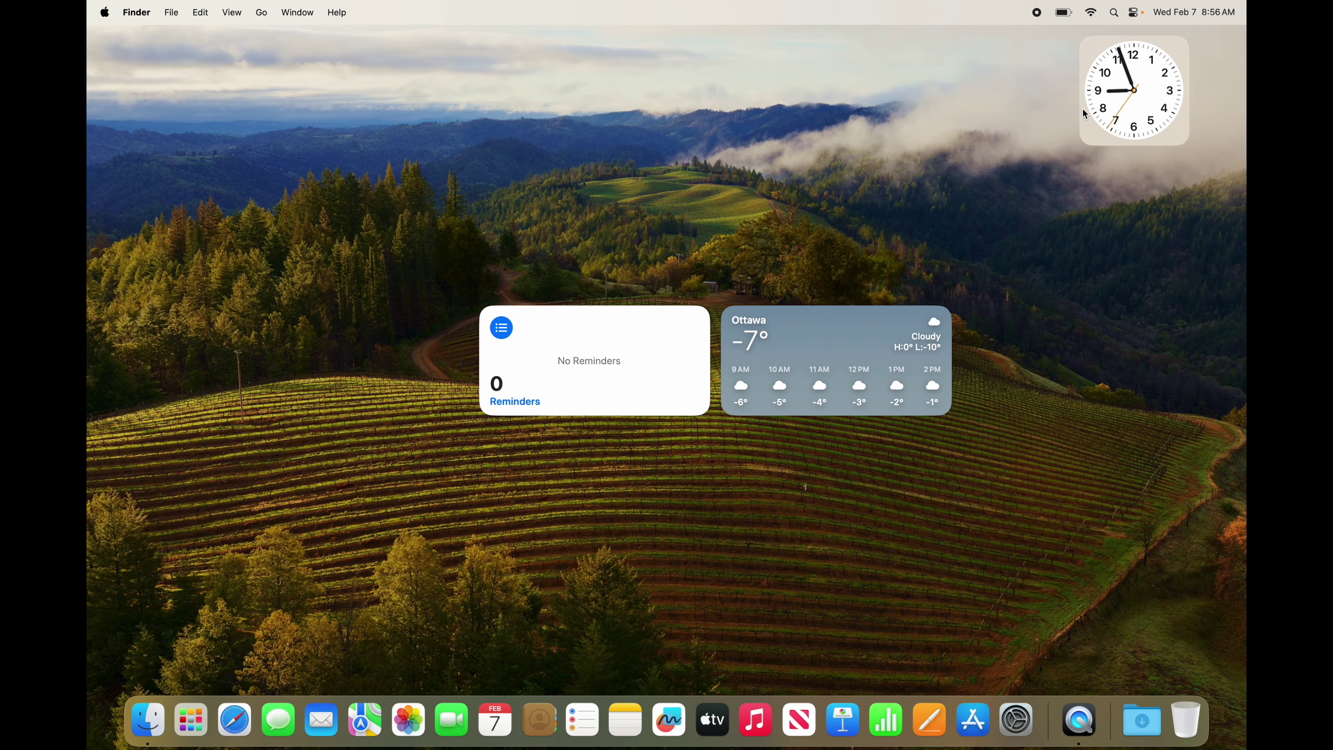
pyautogui.moveTo(1082, 118); pyautogui.dragTo(362, 386)
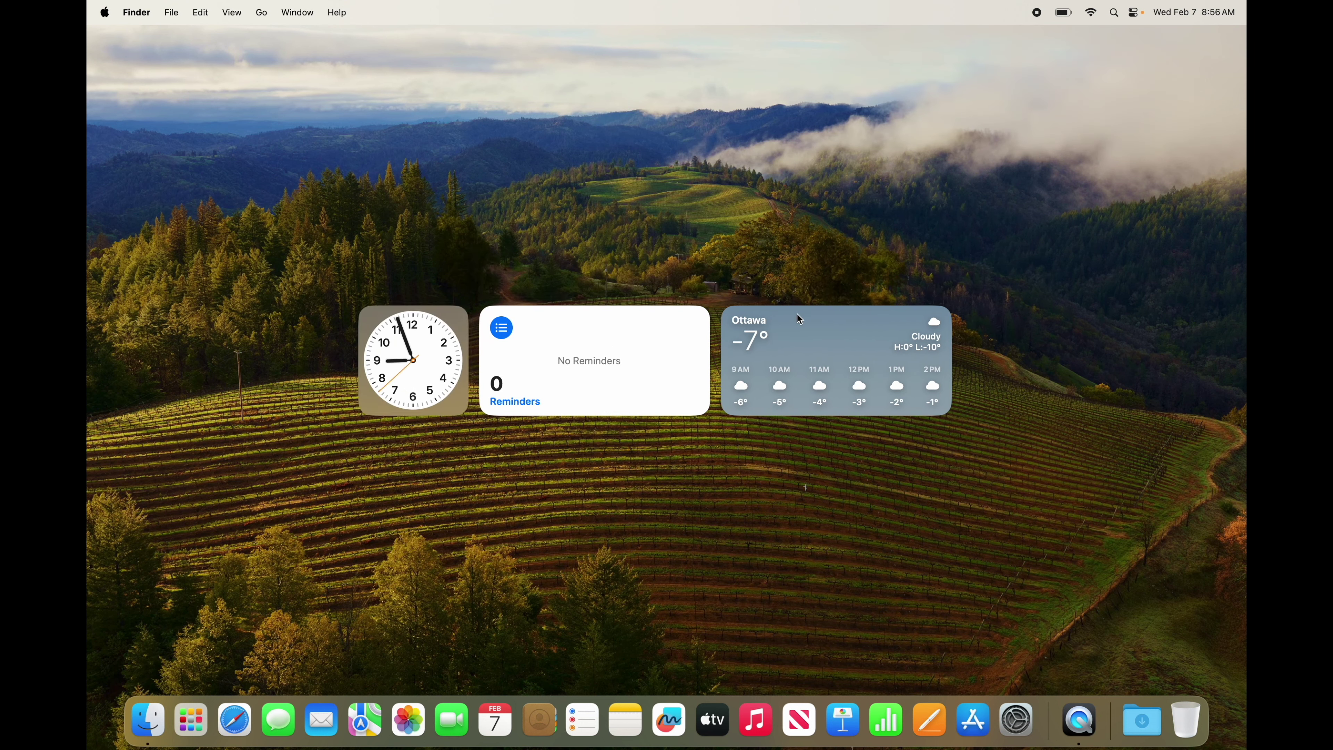
# Step: Open the Weather app from its desktop widget, close its window and allow Weather to use the current location
pyautogui.click(846, 335)
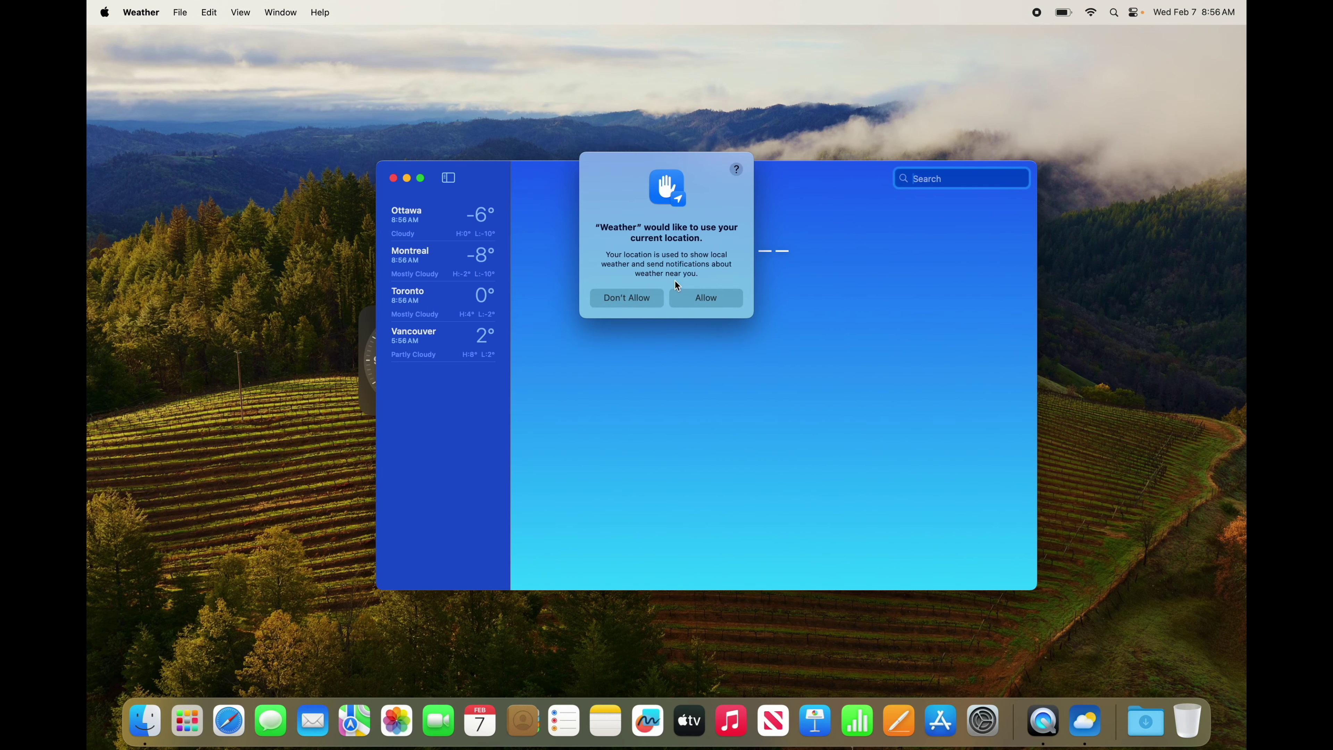
pyautogui.click(392, 178)
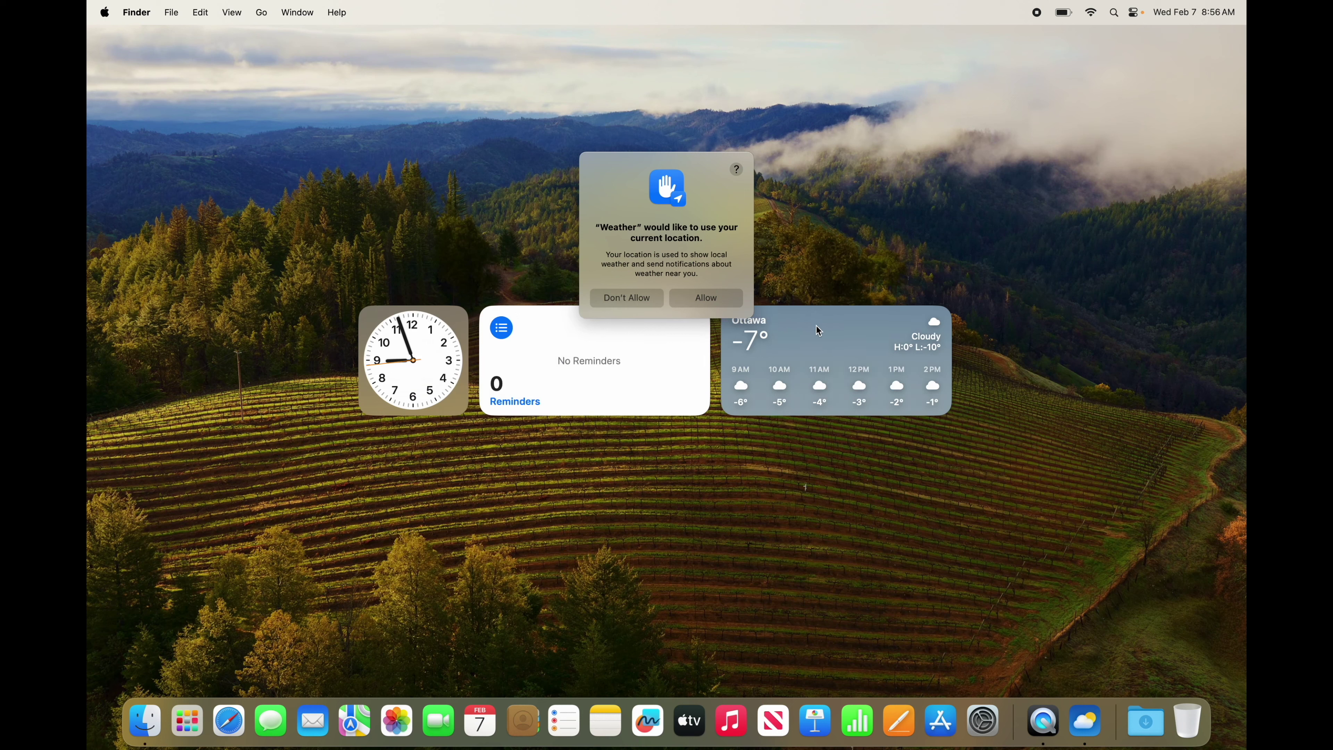
pyautogui.click(727, 304)
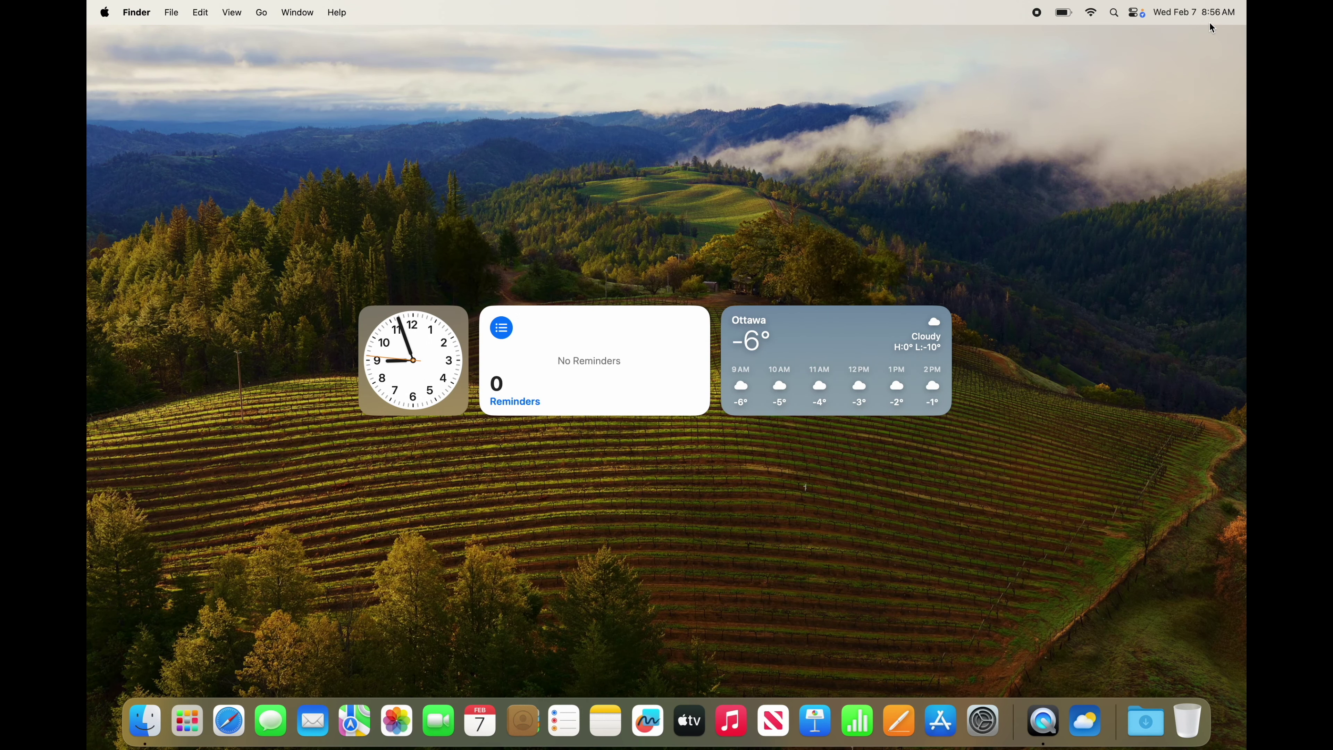
# Step: Remove the Weather, Reminders and Clock widgets from the desktop in widget editing mode
pyautogui.click(1202, 9)
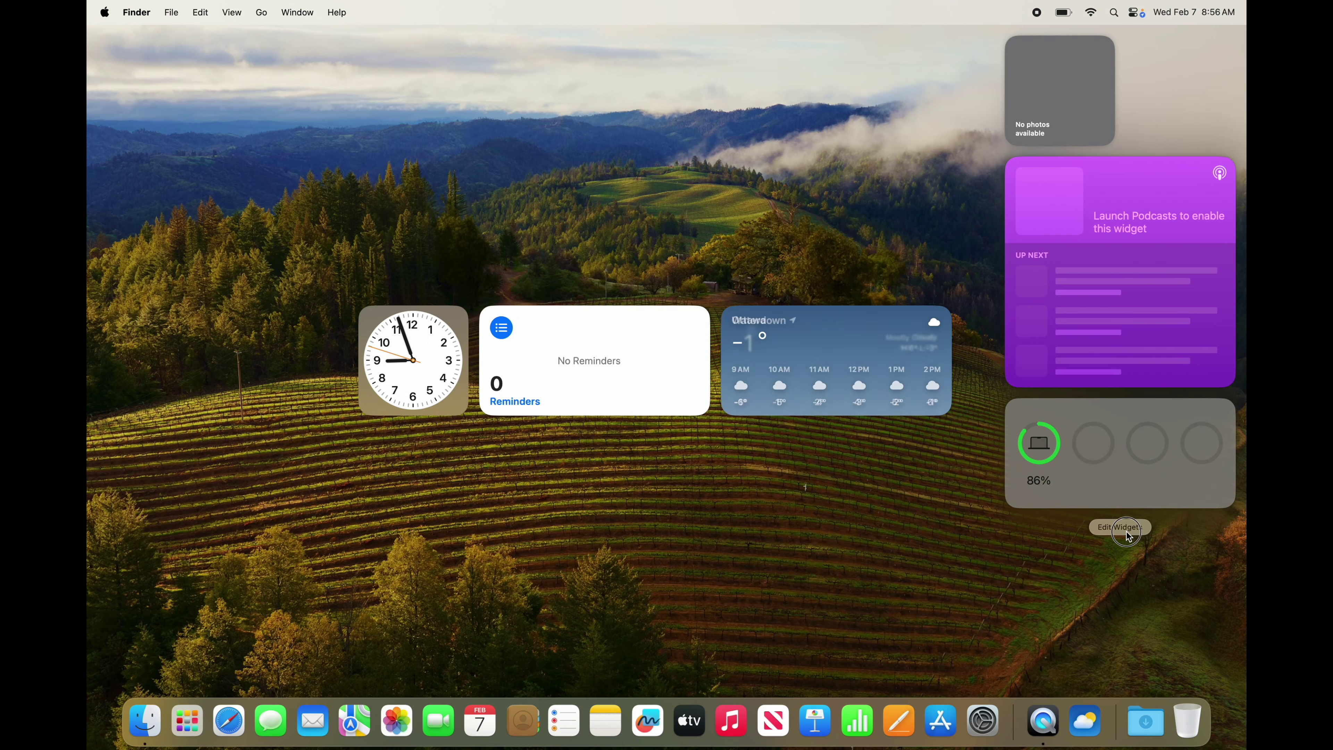
pyautogui.click(1128, 535)
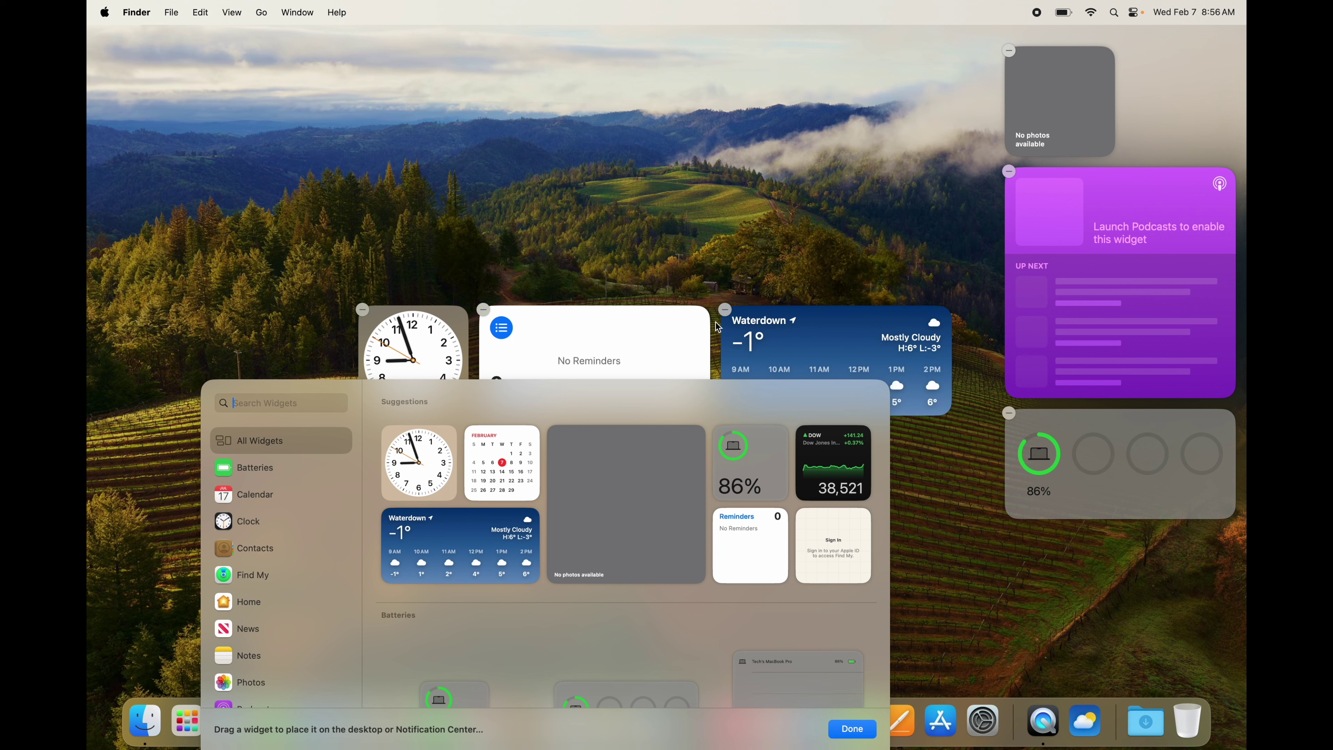
pyautogui.click(726, 311)
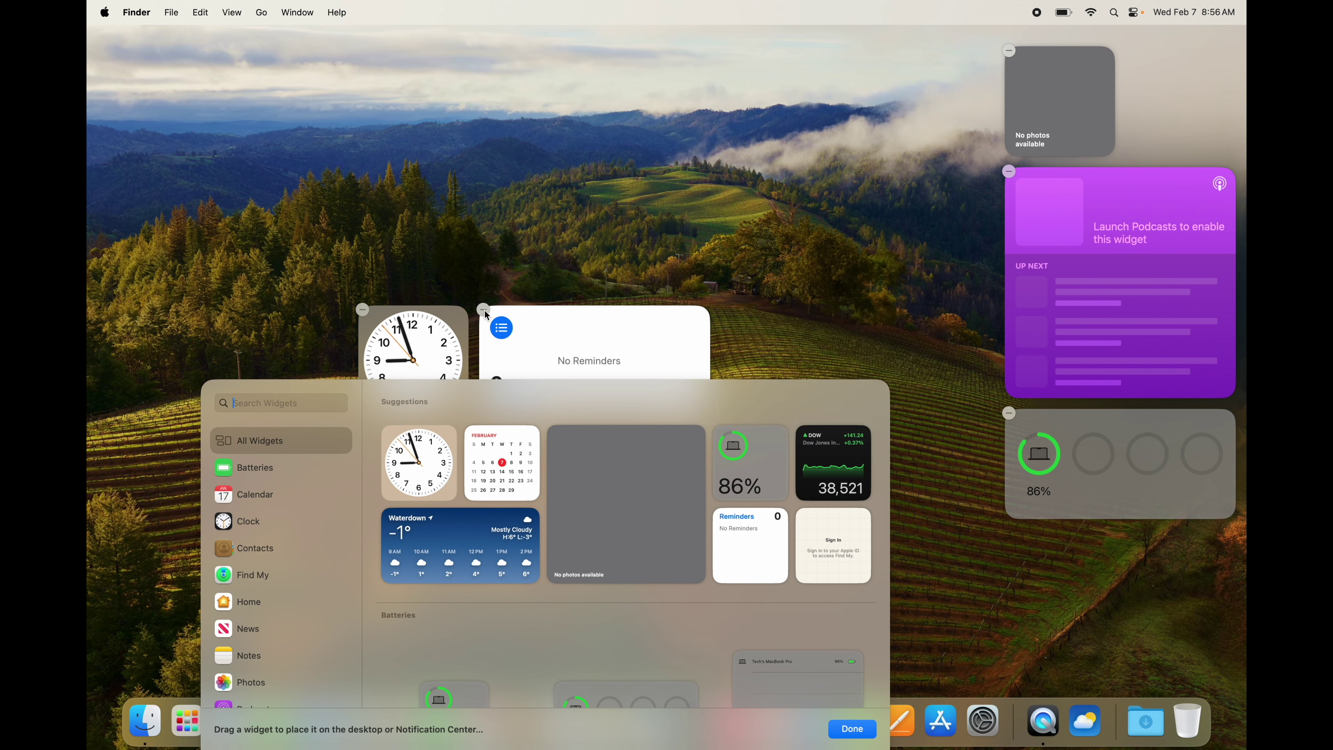
pyautogui.click(484, 312)
pyautogui.click(362, 310)
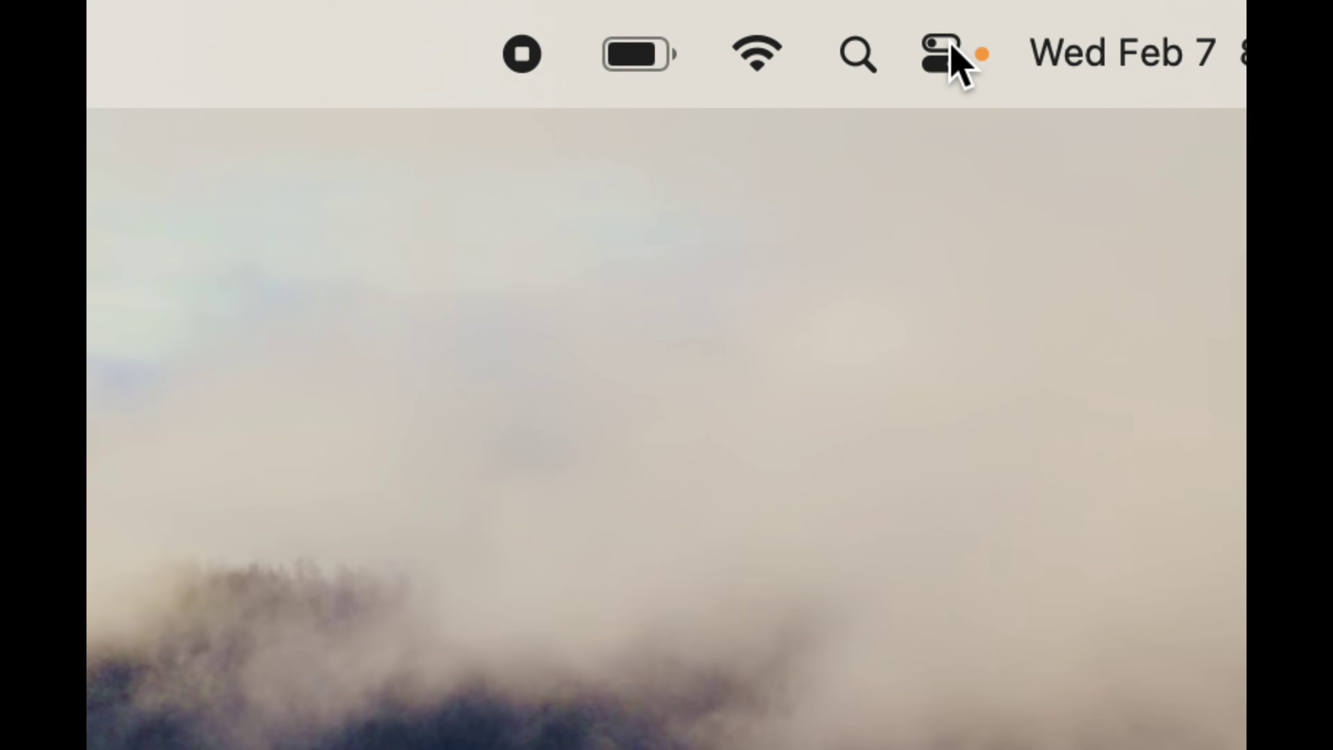
# Step: Review the Control Center options for connectivity, Focus, display, sound and music, and close Control Center
pyautogui.click(951, 47)
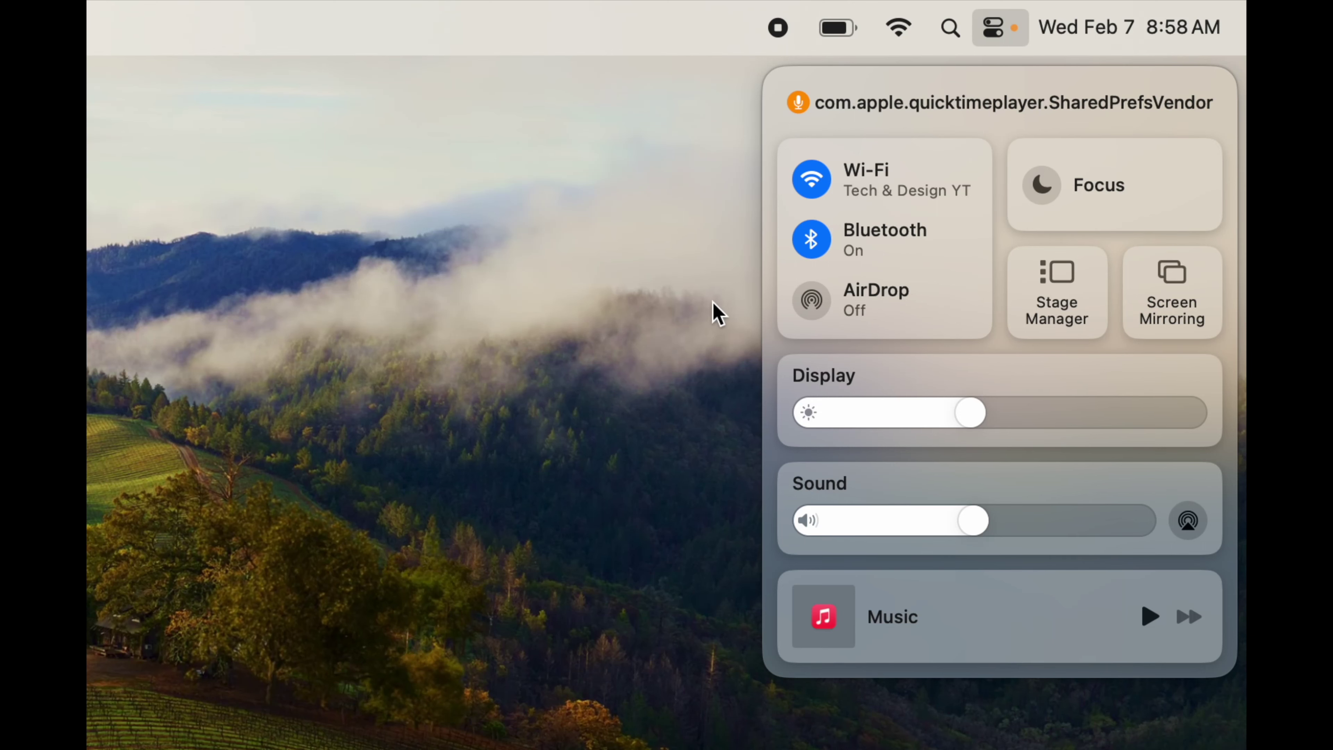
pyautogui.click(705, 312)
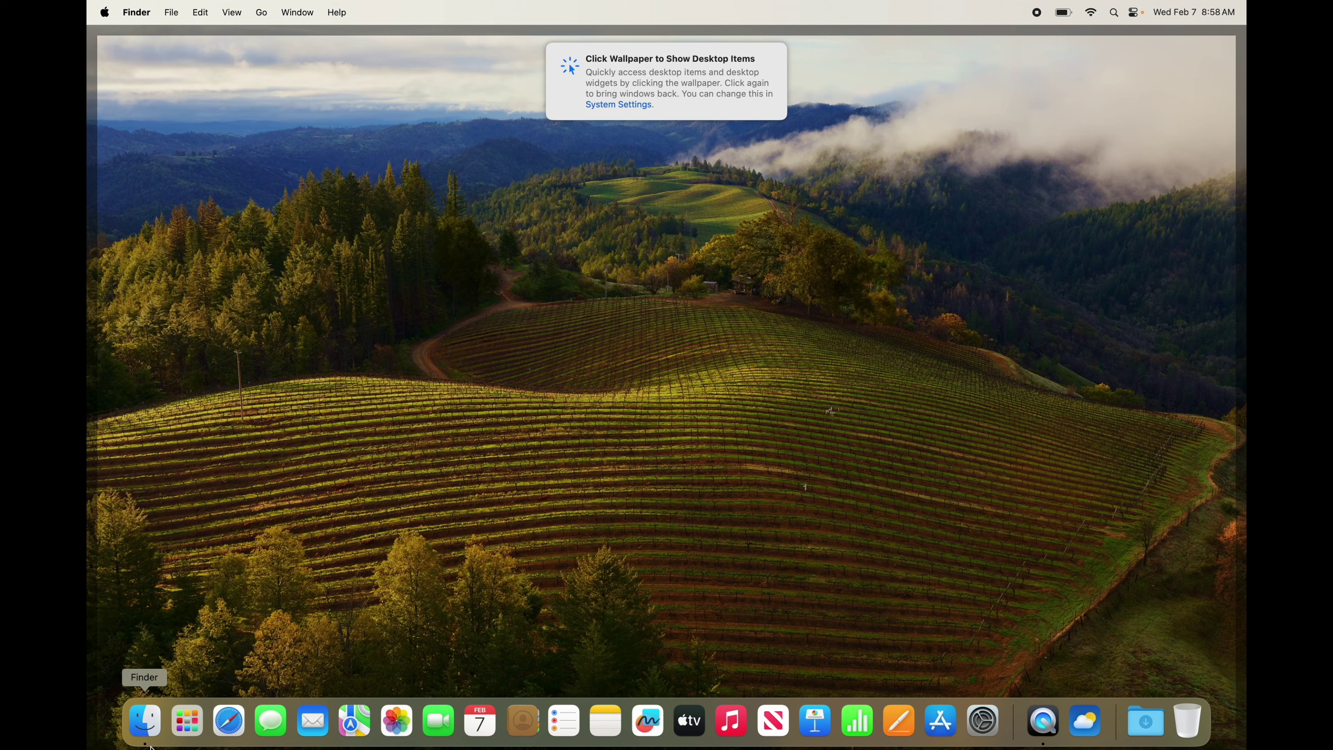
# Step: View the AirDrop location in a new Finder window and close the window
pyautogui.click(145, 721)
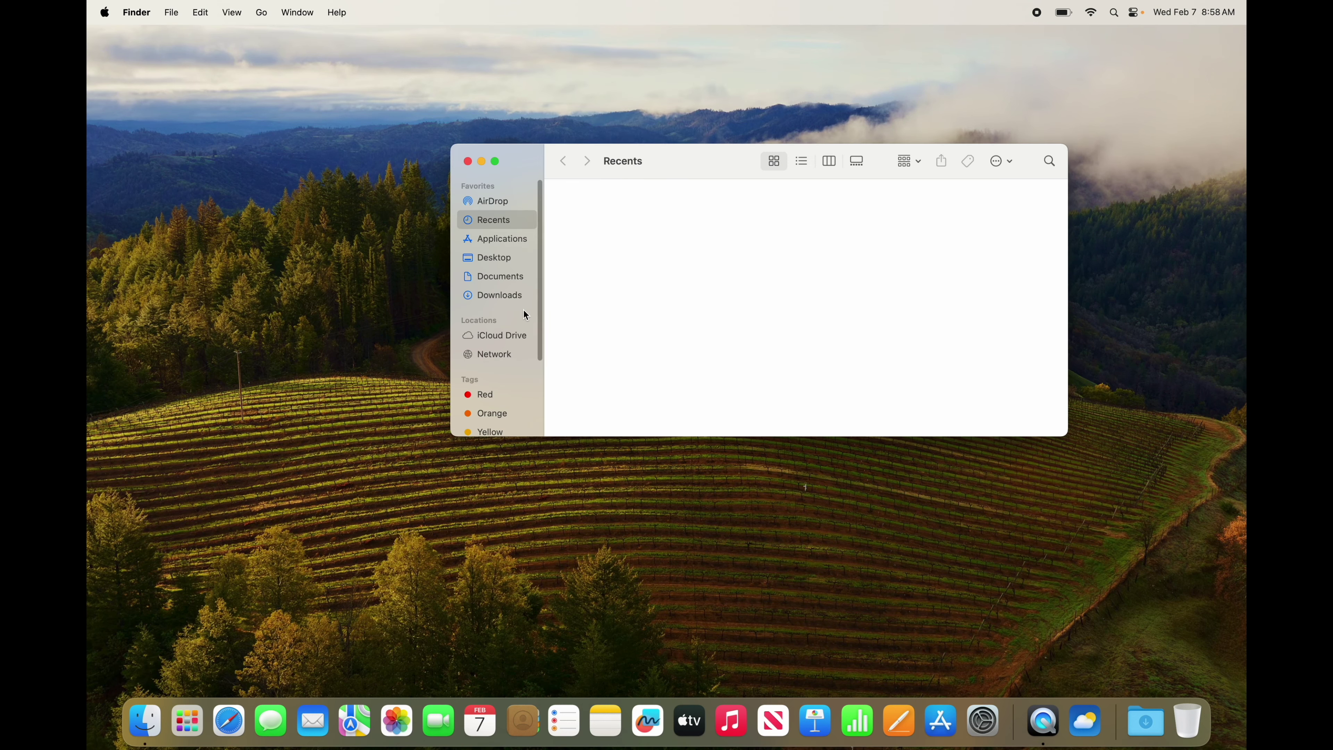
pyautogui.click(492, 202)
pyautogui.moveTo(666, 174); pyautogui.dragTo(501, 170)
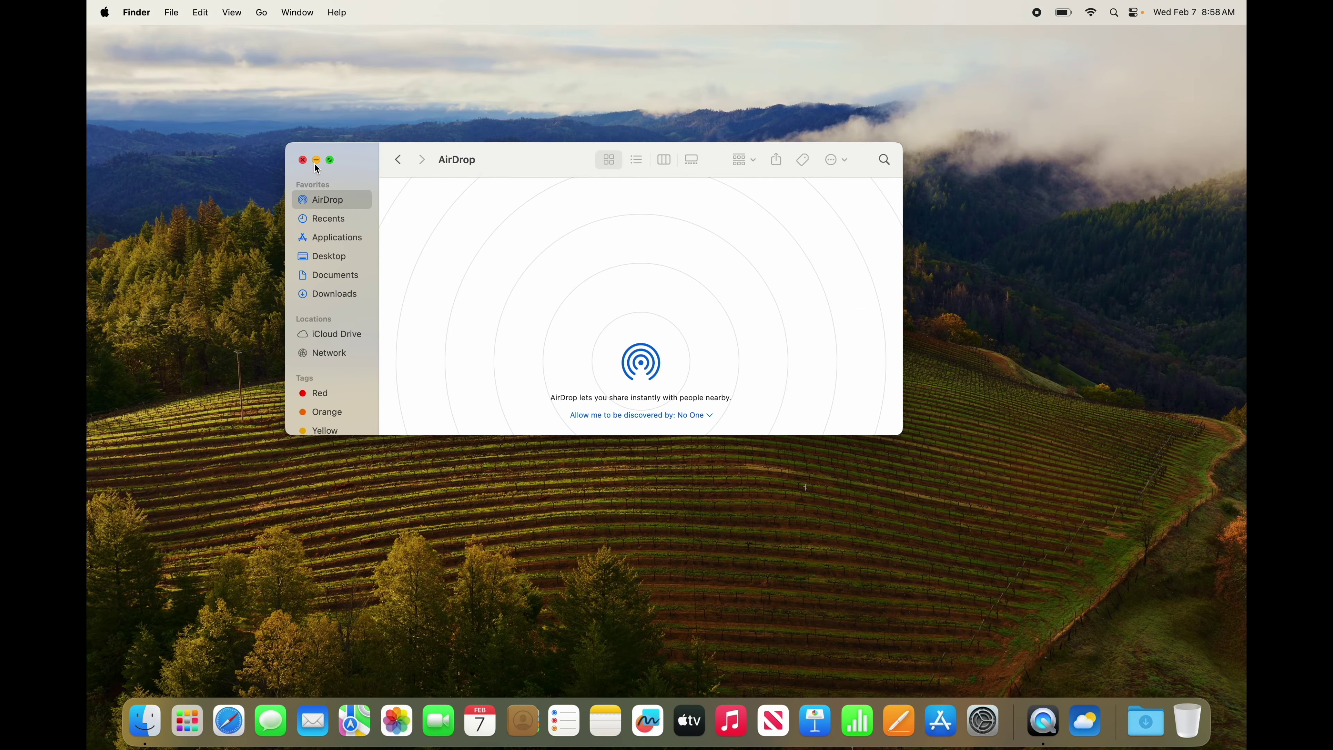
pyautogui.click(303, 160)
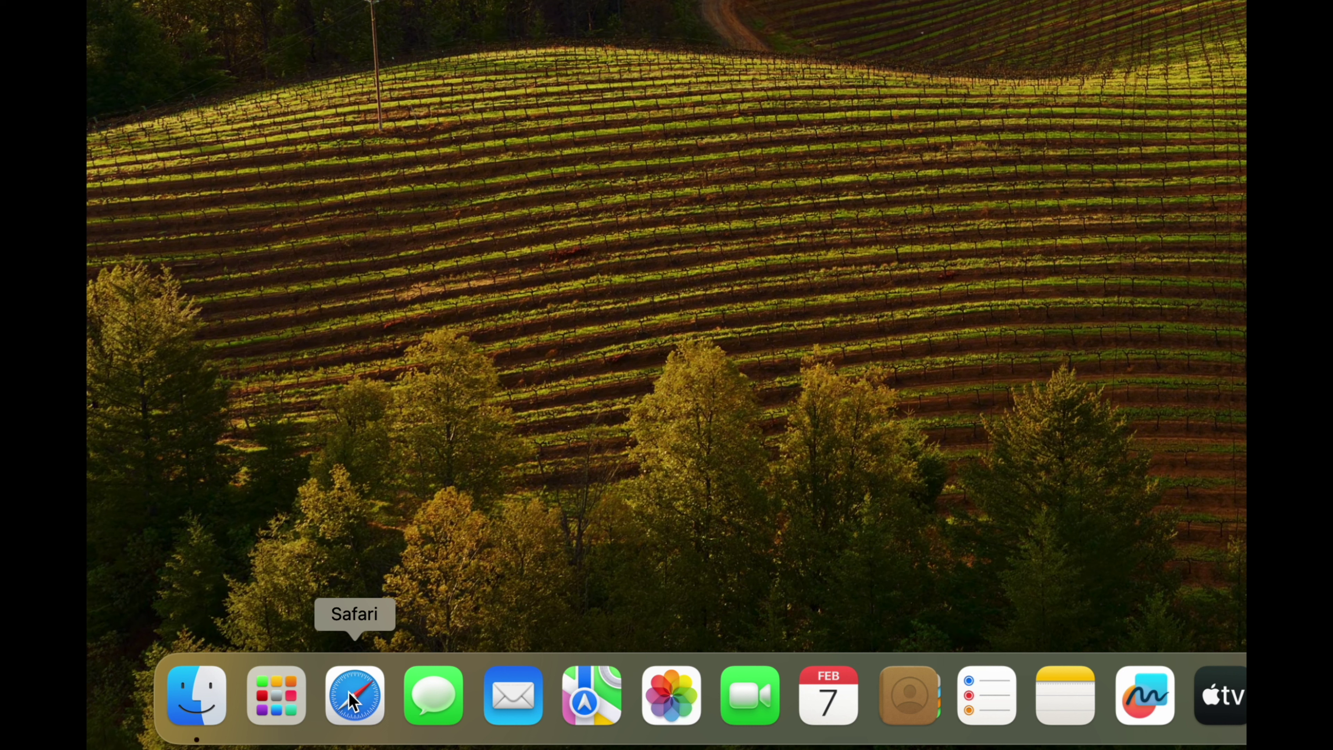
# Step: Switch to Mail, choose Google as the account provider and continue to the Google sign-in page
pyautogui.click(506, 710)
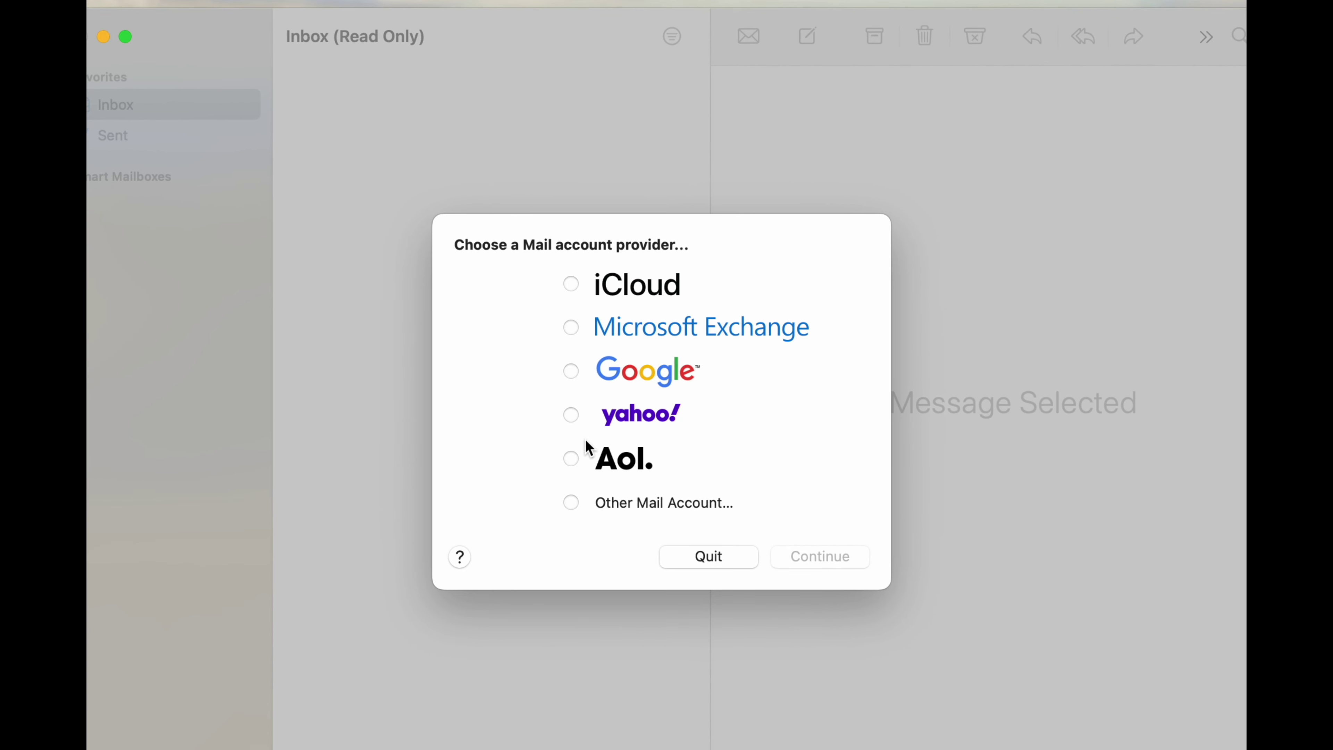
pyautogui.click(572, 372)
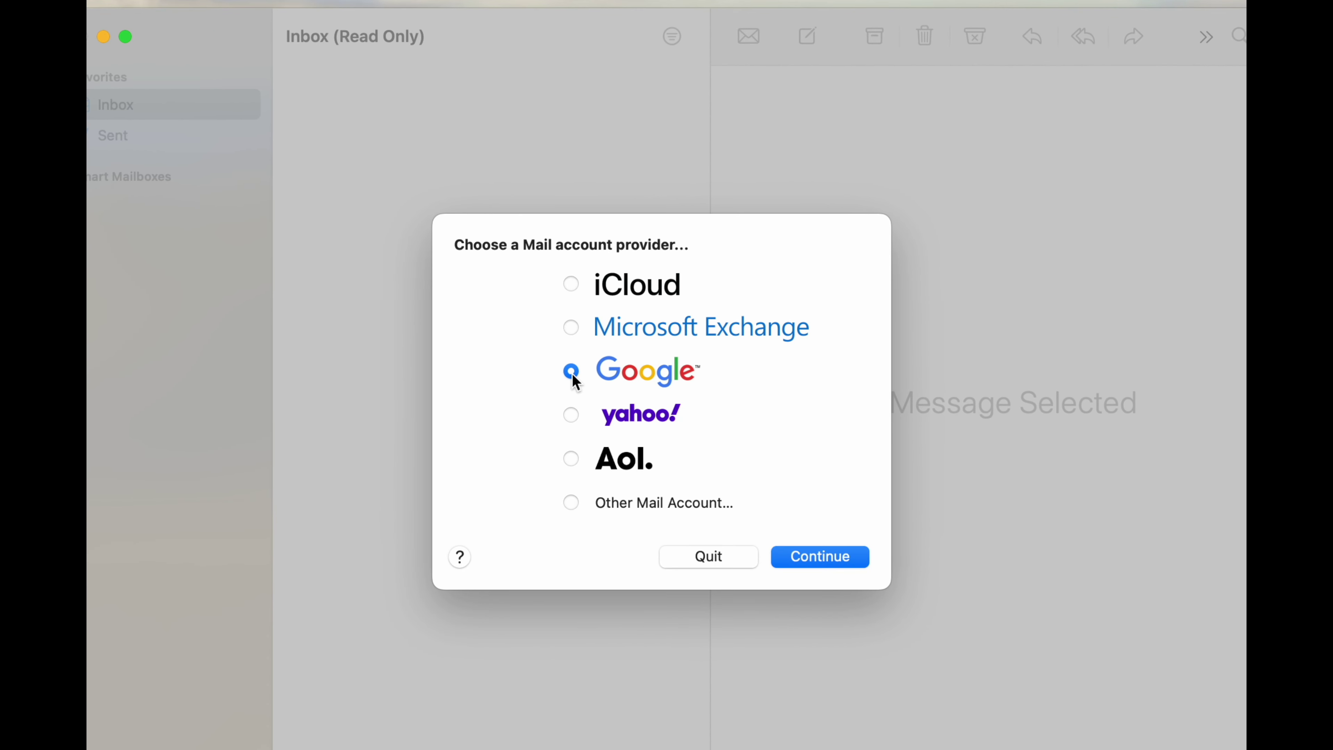
pyautogui.click(834, 549)
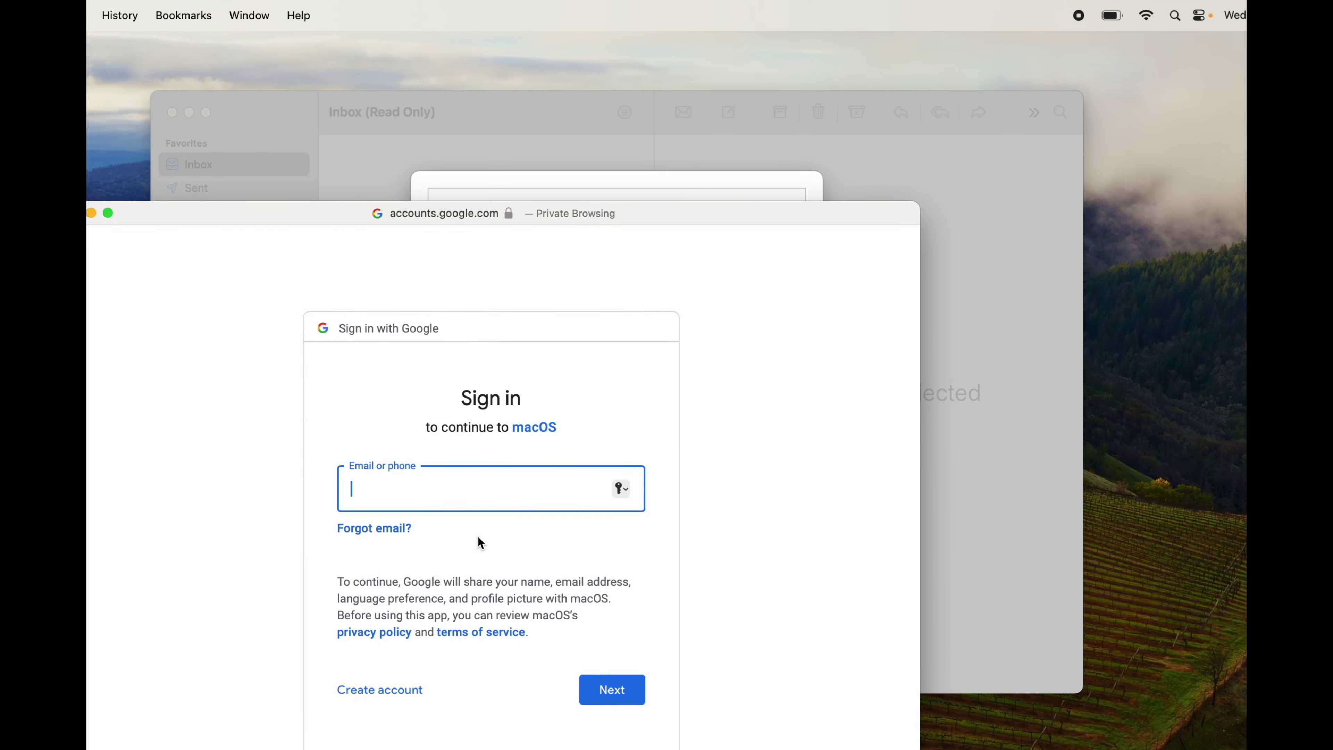
pyautogui.moveTo(245, 214); pyautogui.dragTo(424, 173)
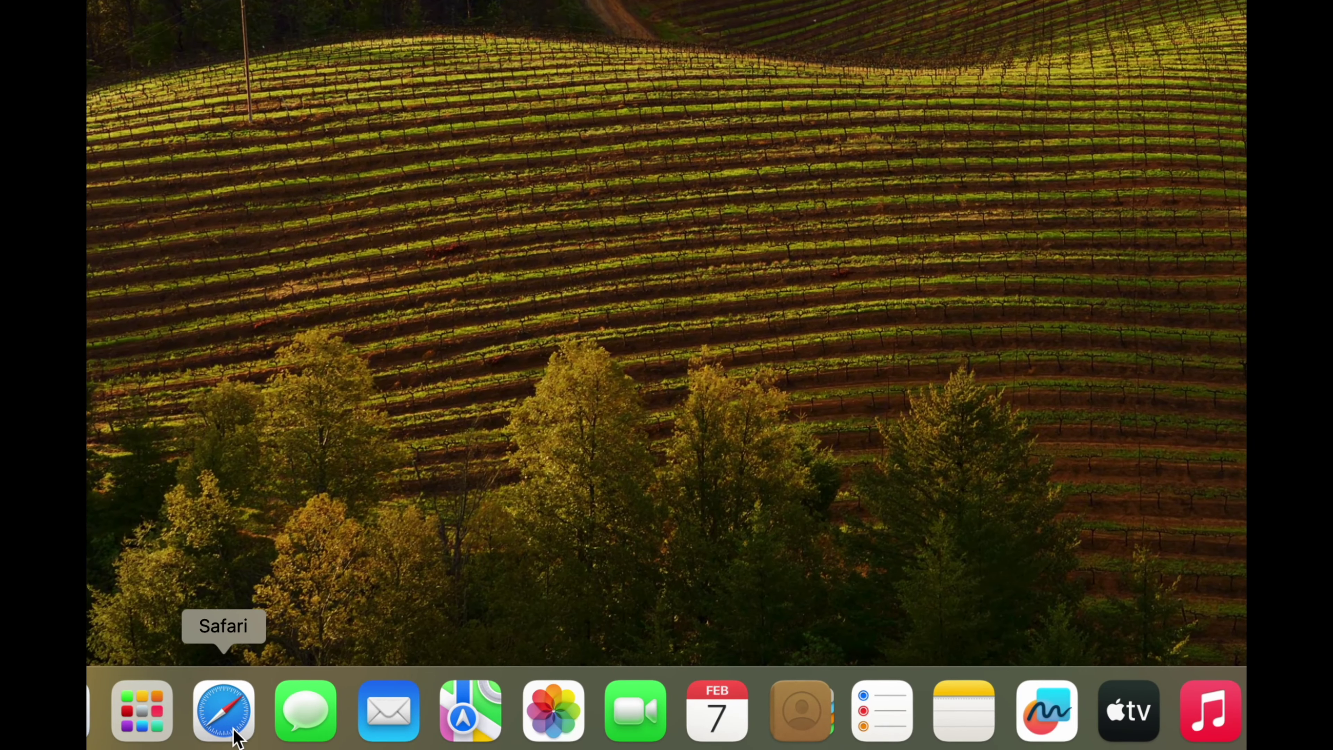
# Step: Switch to Safari and search the web for "google chrome"
pyautogui.click(231, 733)
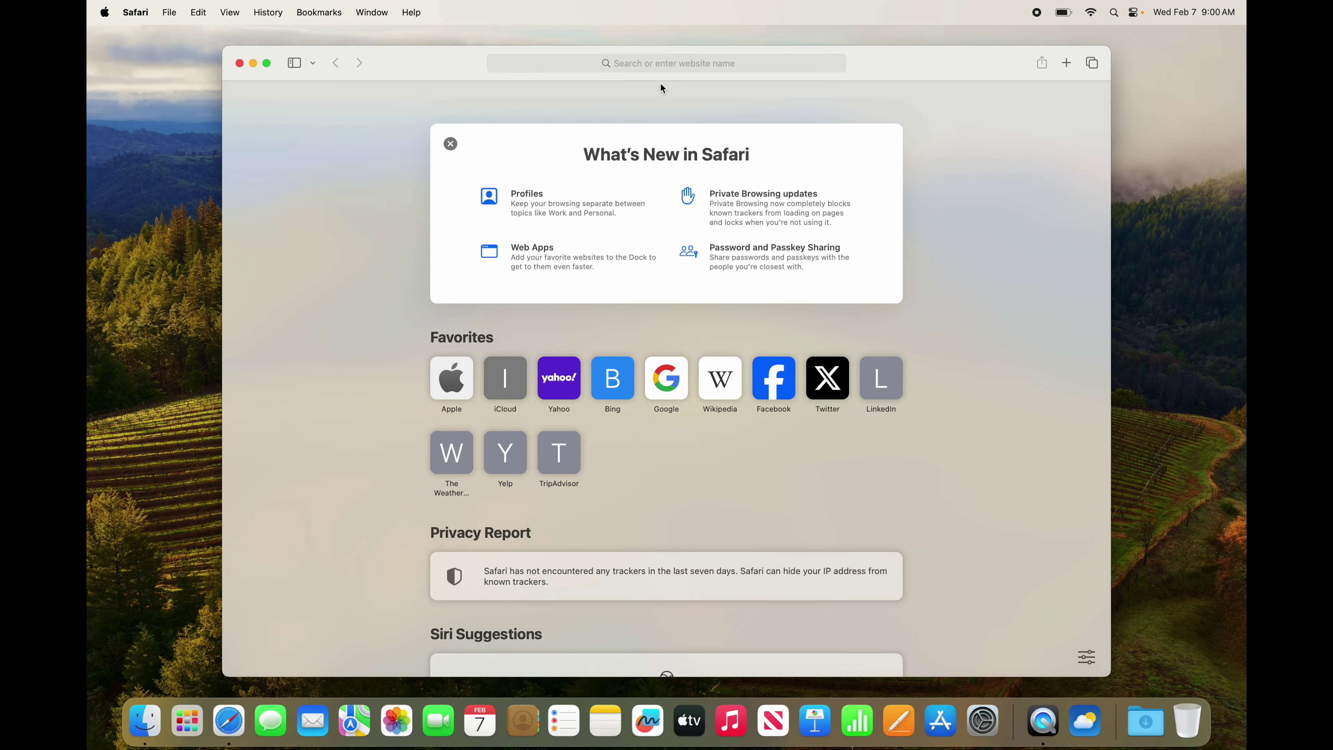
pyautogui.click(628, 64)
pyautogui.write('google crhome')
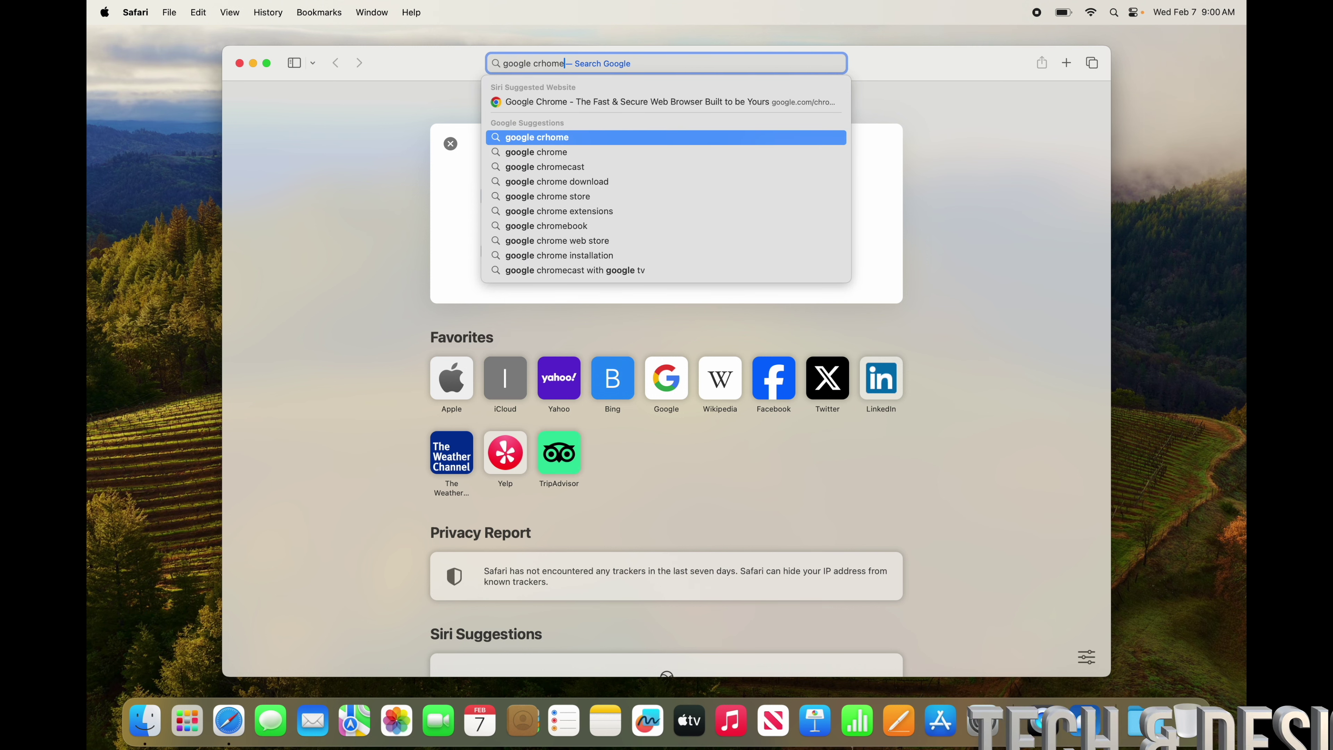
pyautogui.press('BackSpace')
pyautogui.press('BackSpace')
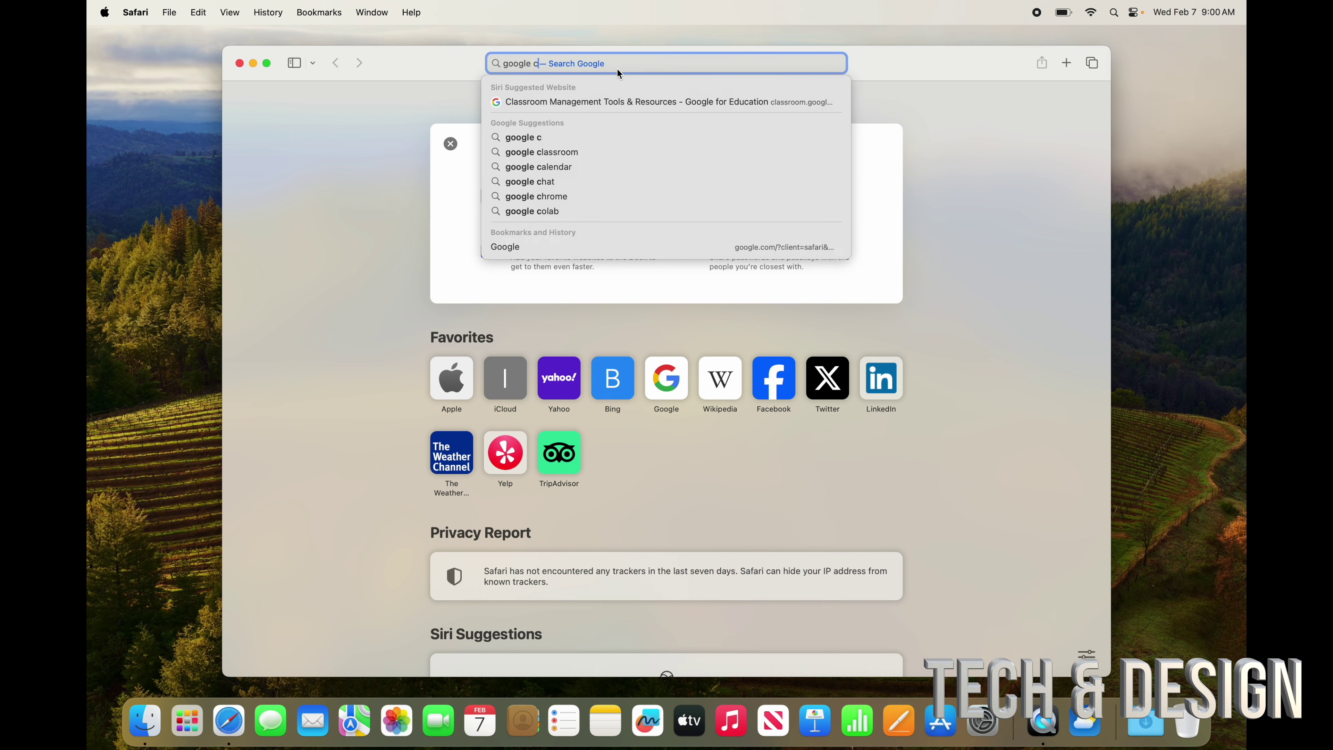
pyautogui.write('hrome')
pyautogui.press('Return')
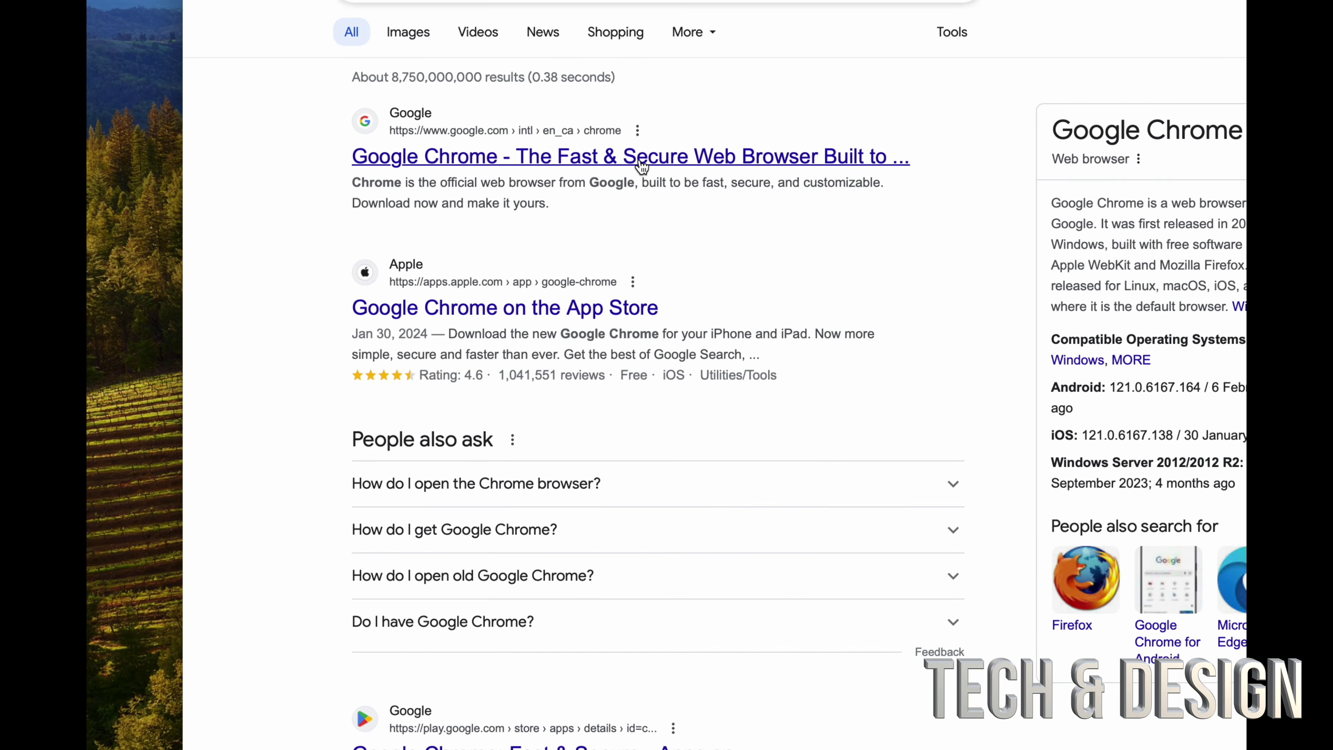
# Step: Open the official Google Chrome result, view its full web address and return to the search results
pyautogui.click(640, 163)
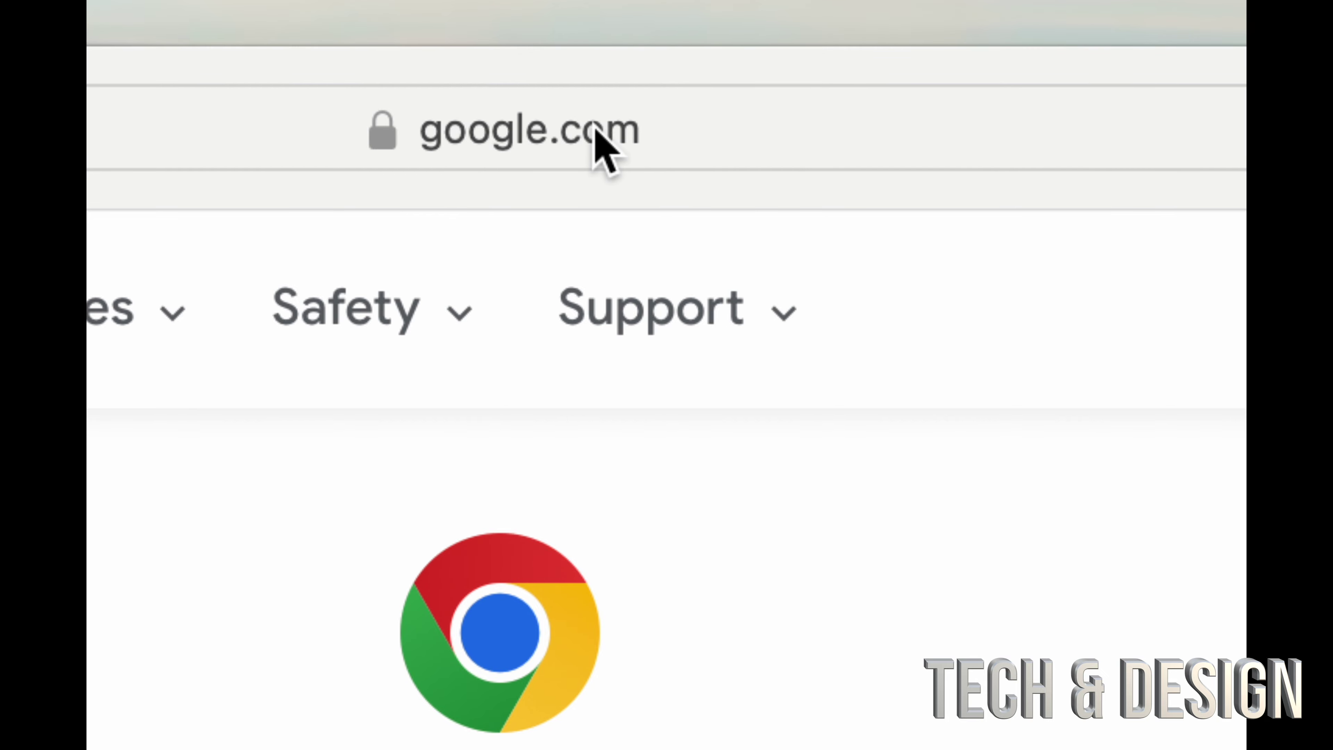
pyautogui.click(697, 64)
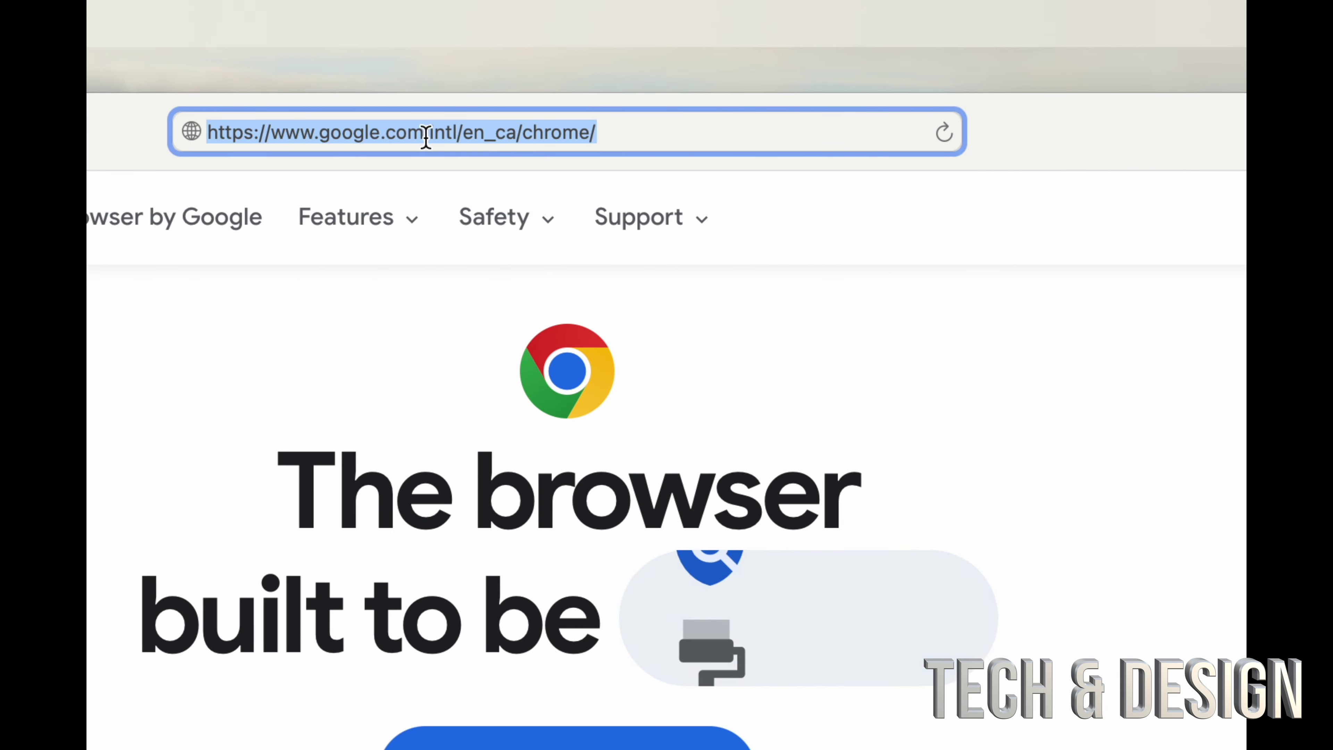
pyautogui.click(618, 224)
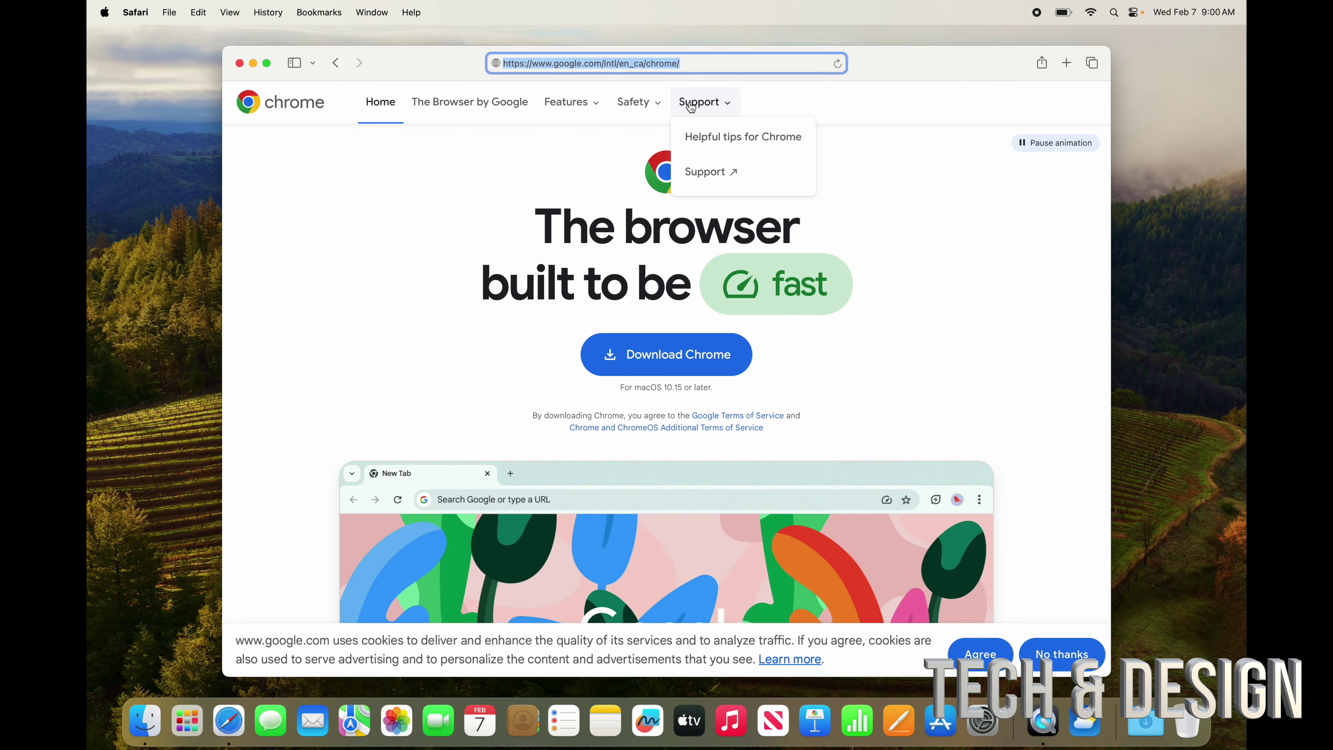
pyautogui.click(945, 250)
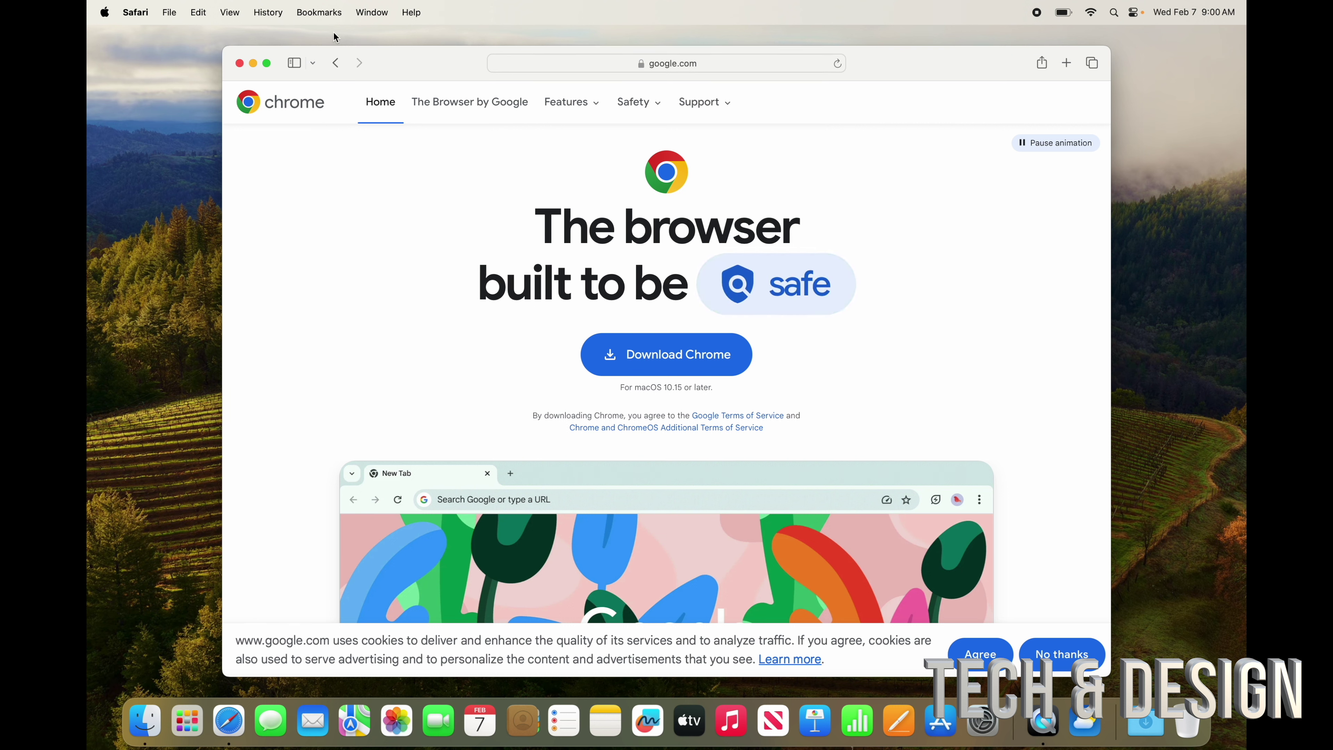
pyautogui.click(336, 64)
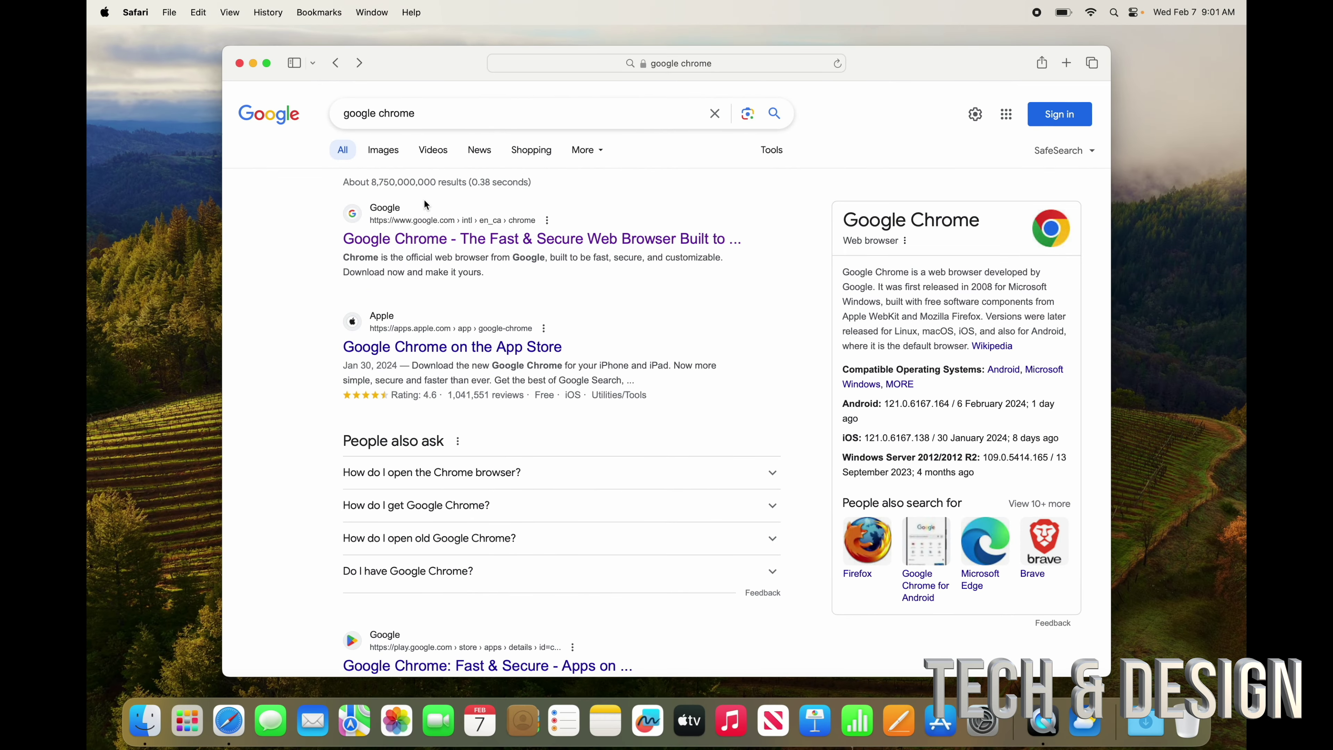
# Step: Move the Safari window around the desktop and quit Safari
pyautogui.moveTo(450, 66); pyautogui.dragTo(507, 128)
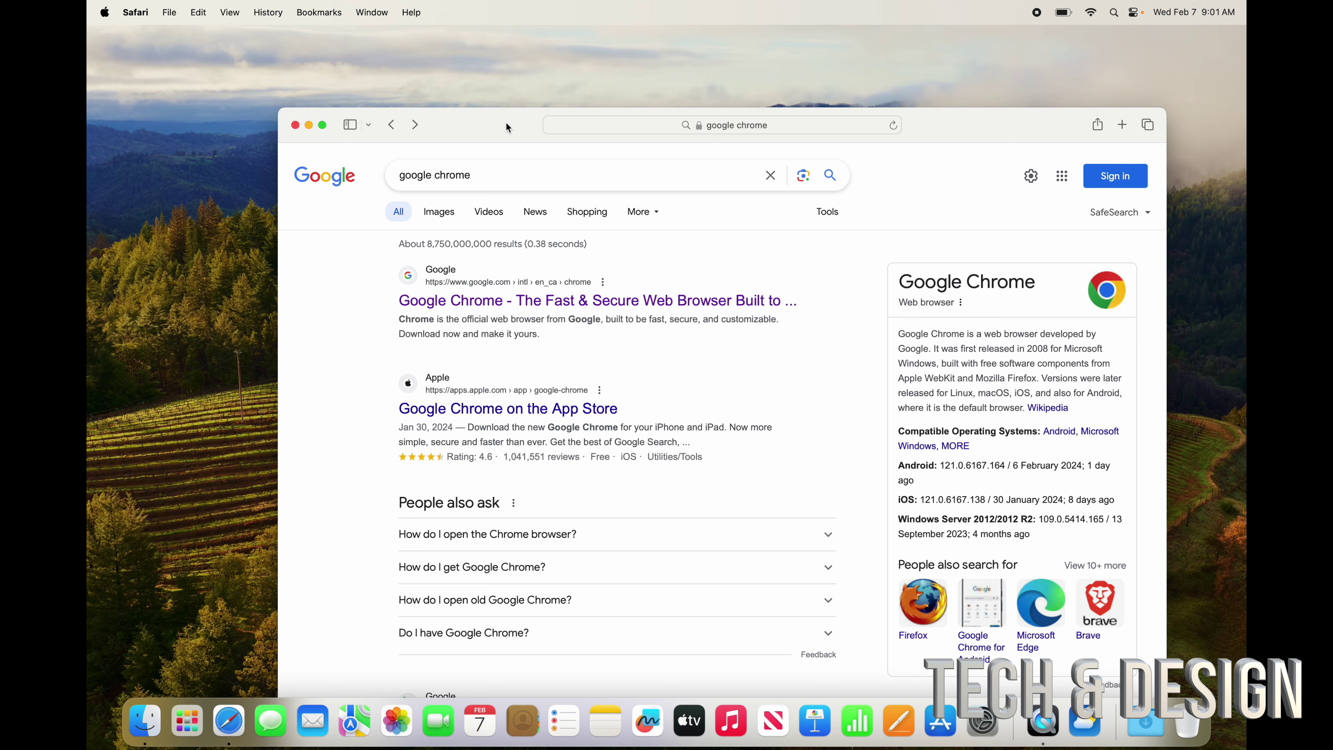
pyautogui.moveTo(506, 126); pyautogui.dragTo(396, 56)
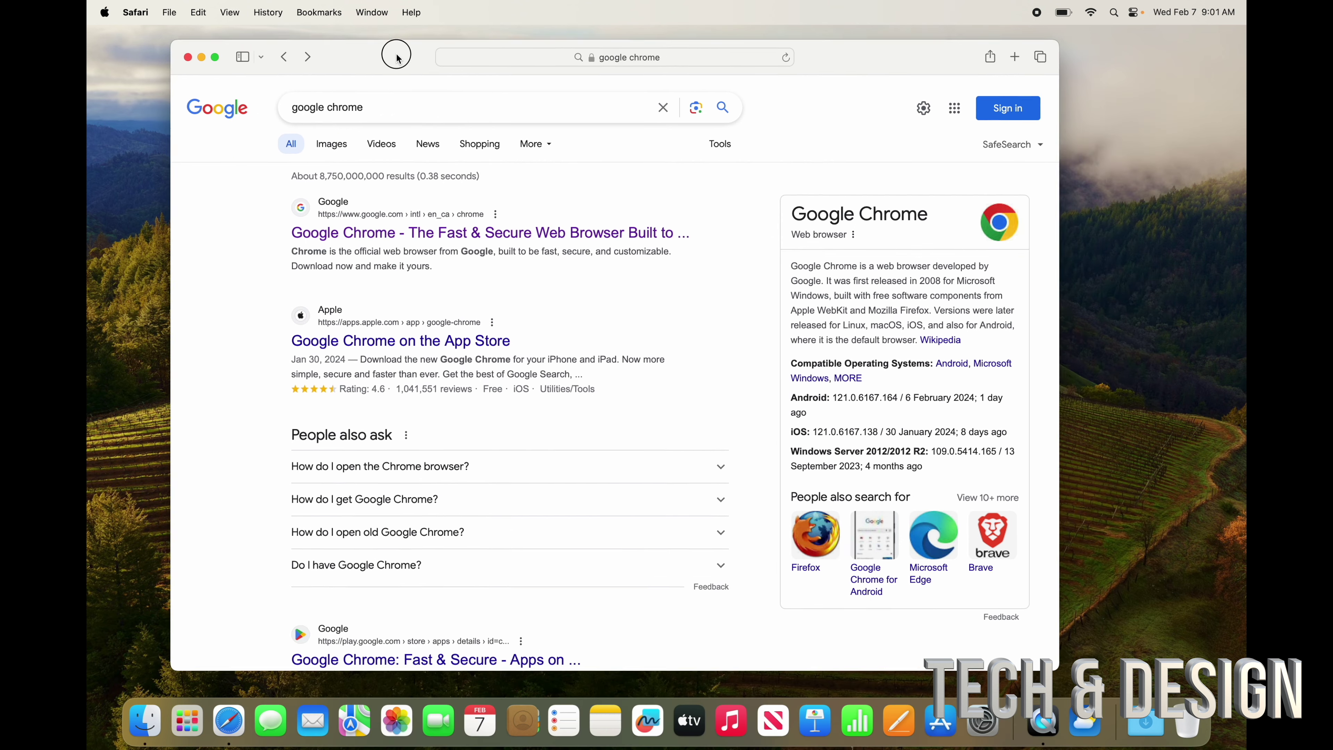
pyautogui.click(459, 101)
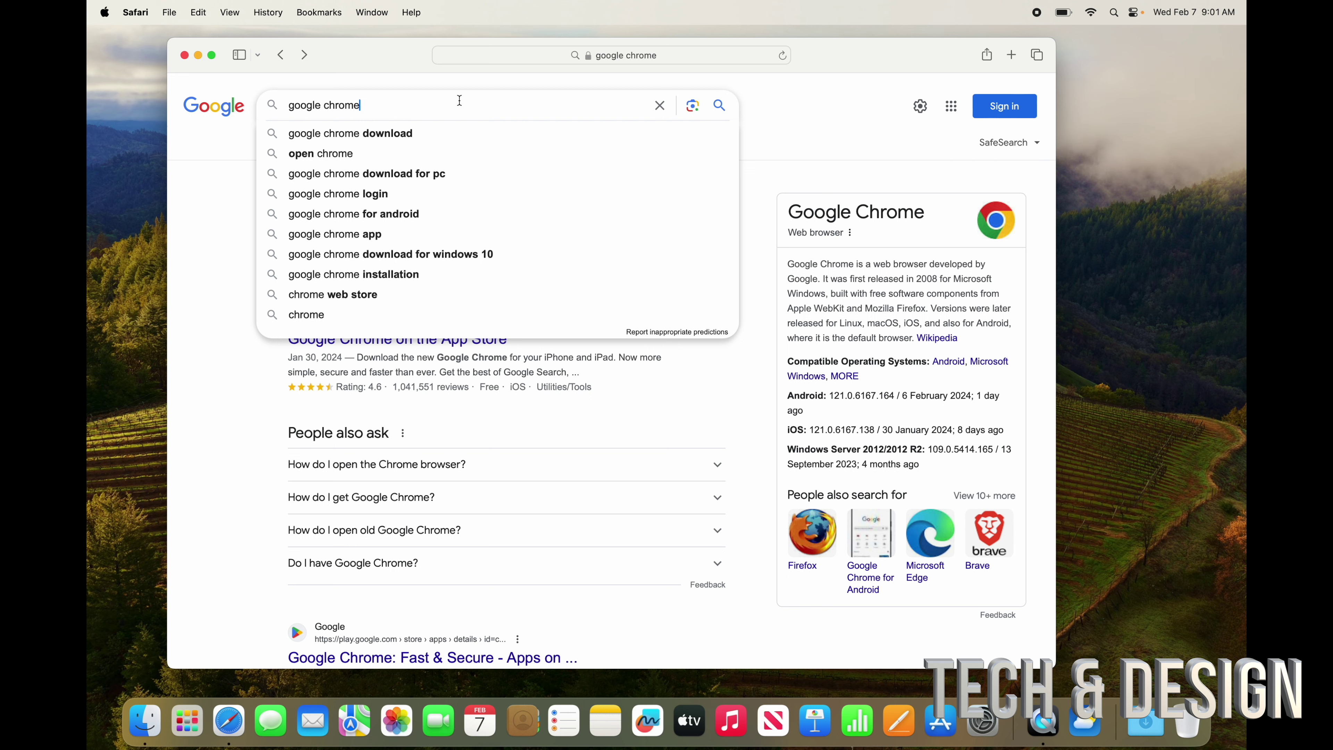
pyautogui.press('super+q')
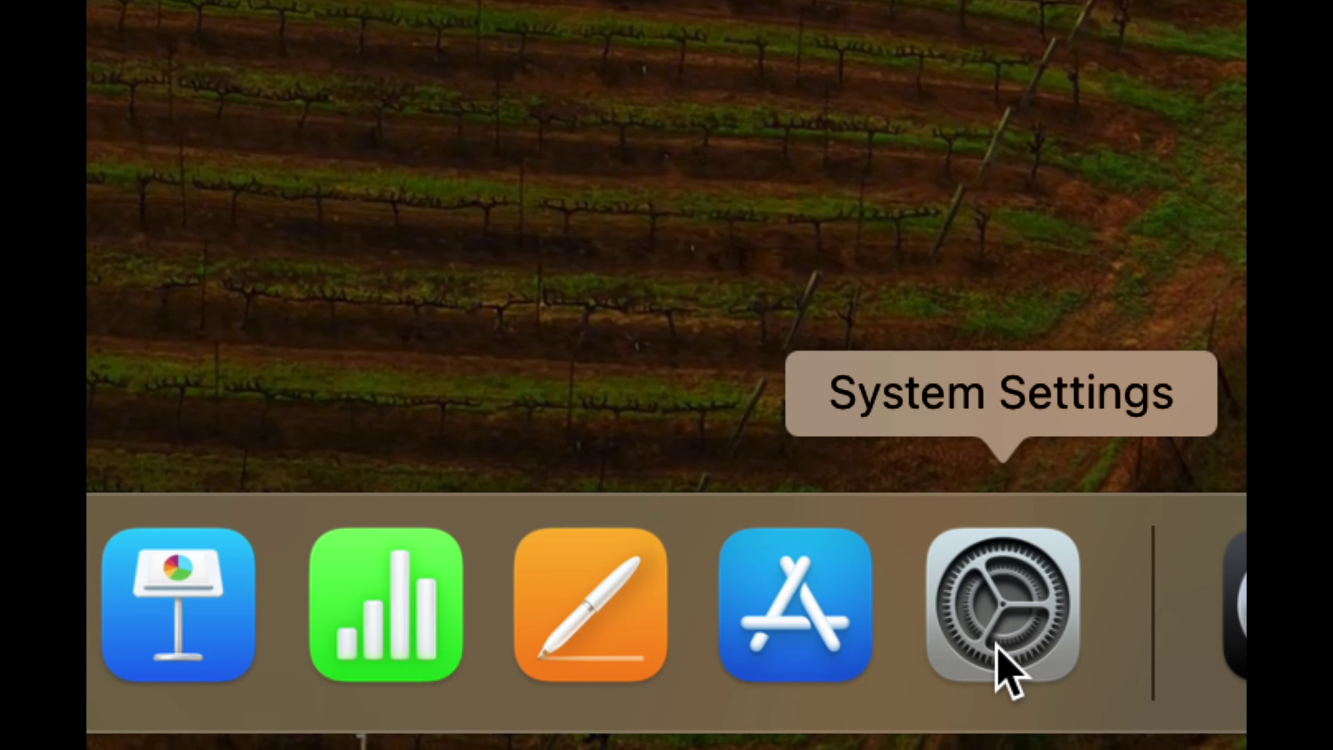
# Step: Switch to System Settings, search for "dock" and show the Desktop & Dock settings
pyautogui.click(1002, 654)
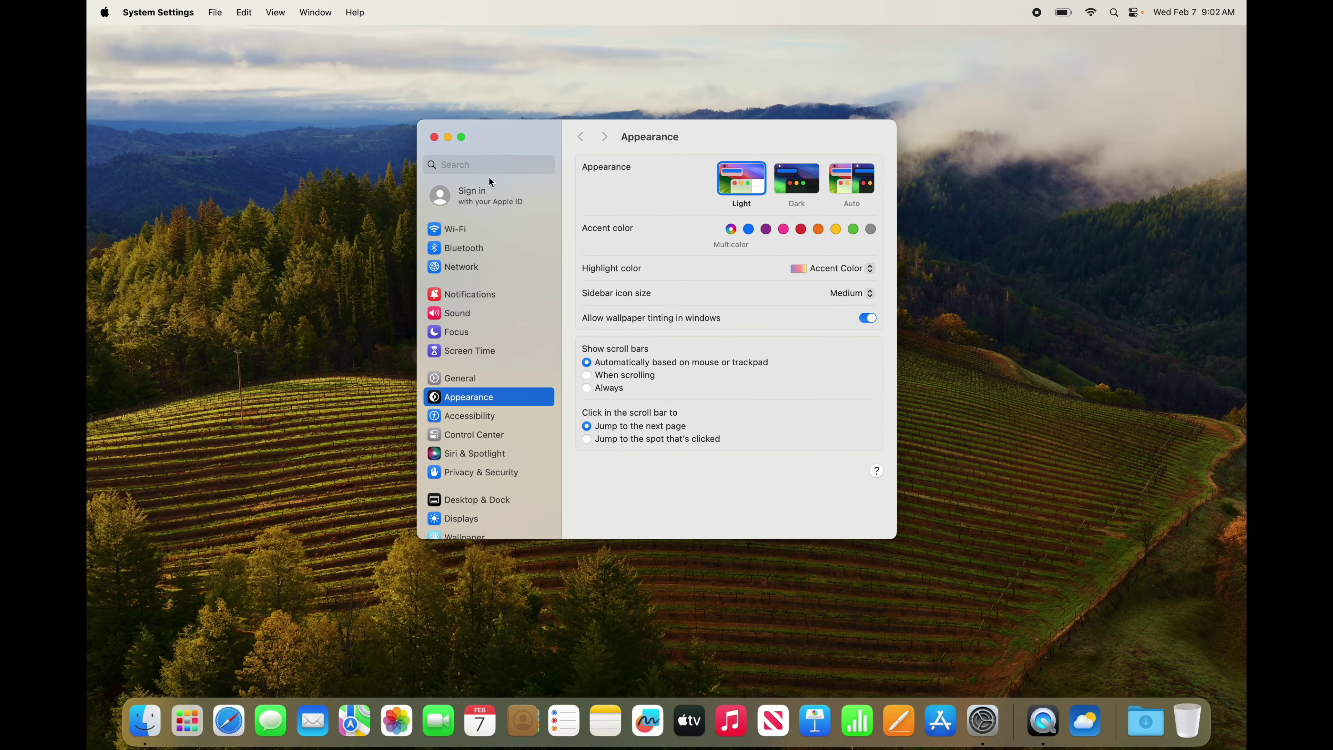
pyautogui.click(475, 164)
pyautogui.write('dock')
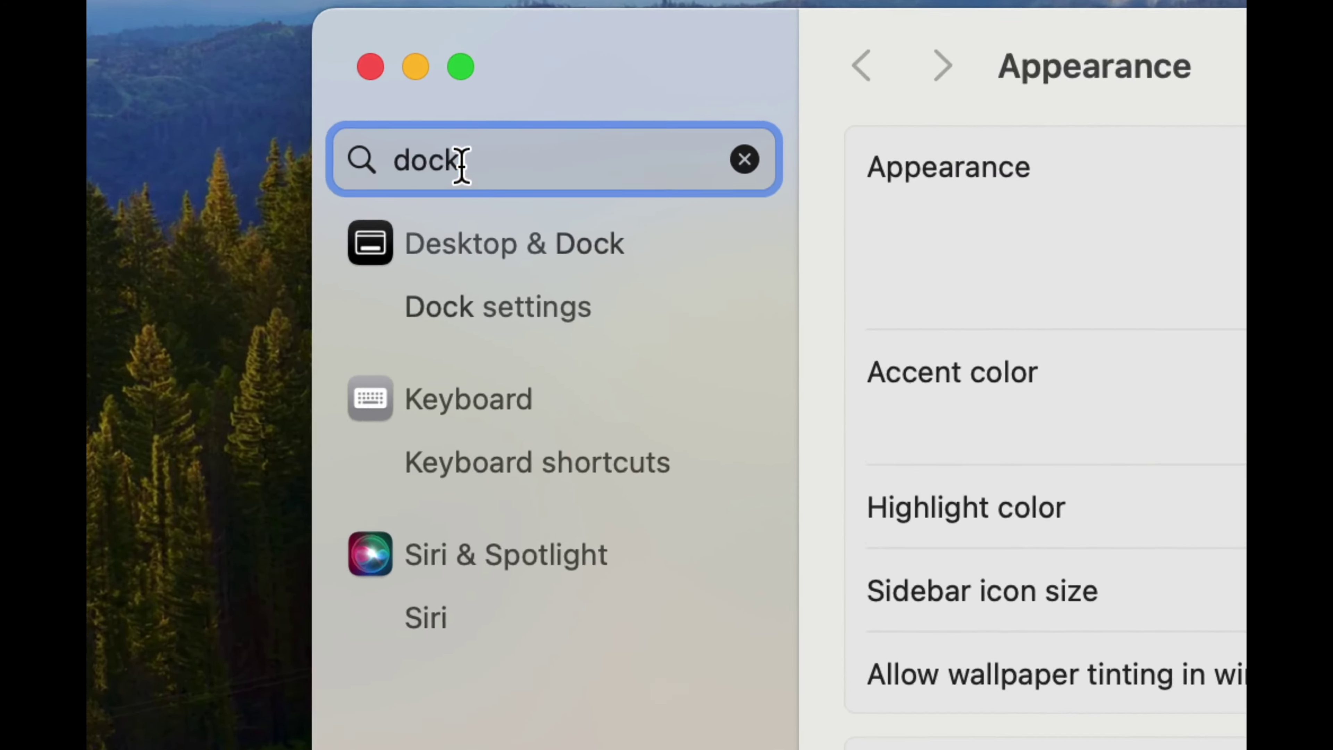
pyautogui.click(533, 251)
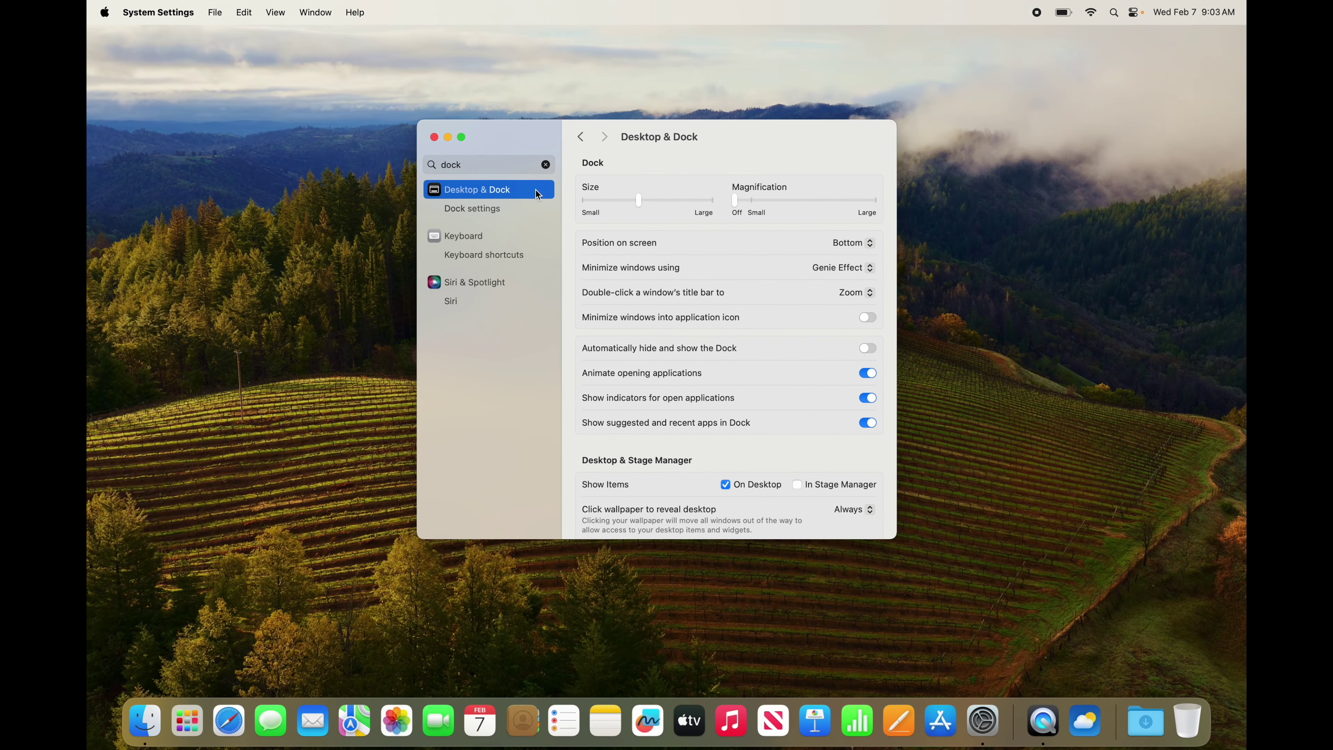
# Step: Set the Dock size to about the middle of its range and the magnification to about halfway
pyautogui.moveTo(643, 201)
pyautogui.mouseDown()
pyautogui.moveTo(715, 198)
pyautogui.moveTo(544, 209)
pyautogui.moveTo(650, 211)
pyautogui.mouseUp()
pyautogui.moveTo(736, 202); pyautogui.dragTo(758, 201)
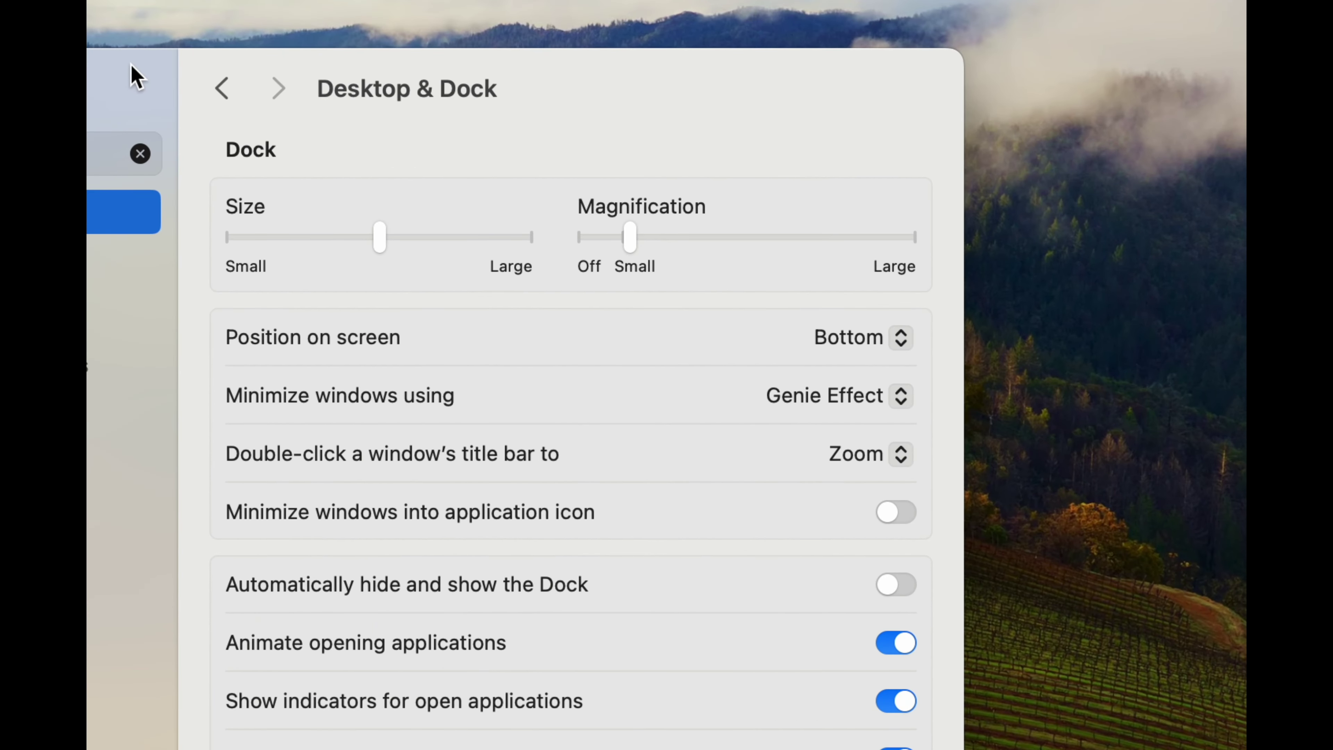
pyautogui.moveTo(134, 76); pyautogui.dragTo(337, 66)
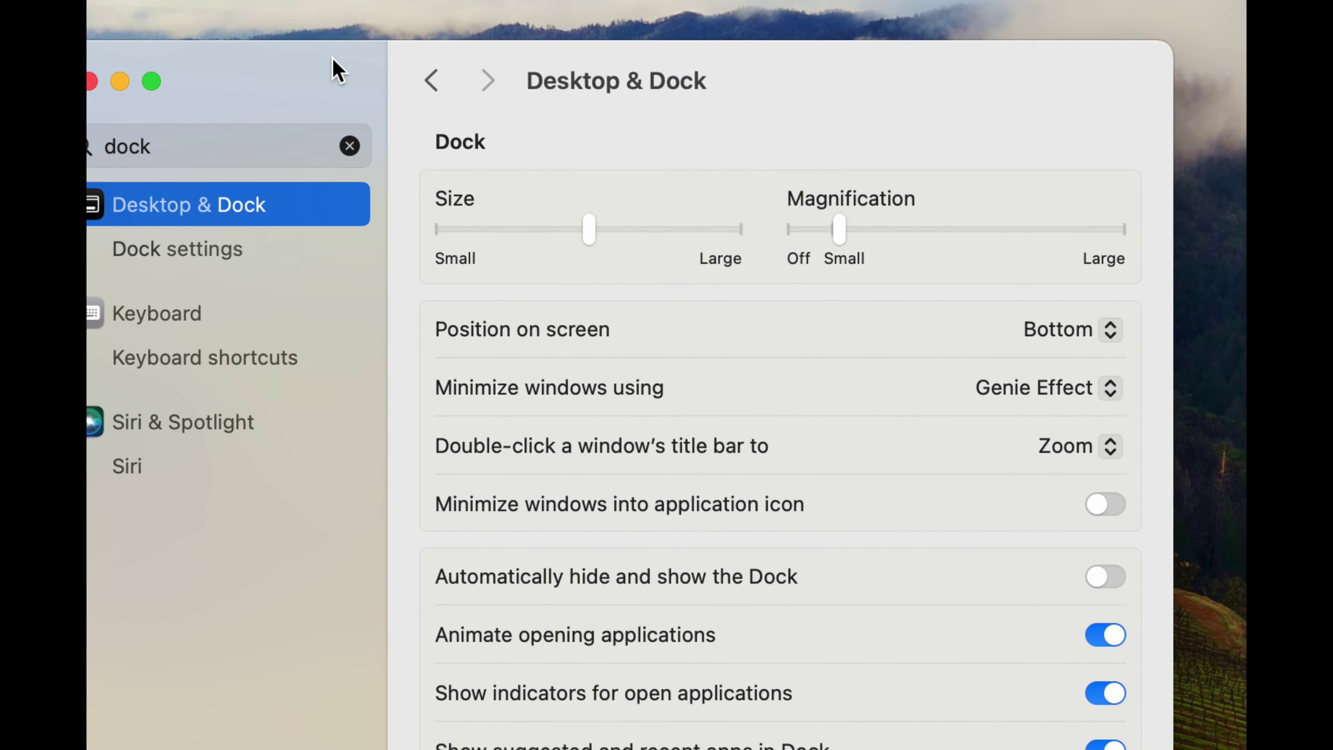
pyautogui.moveTo(846, 227); pyautogui.dragTo(983, 229)
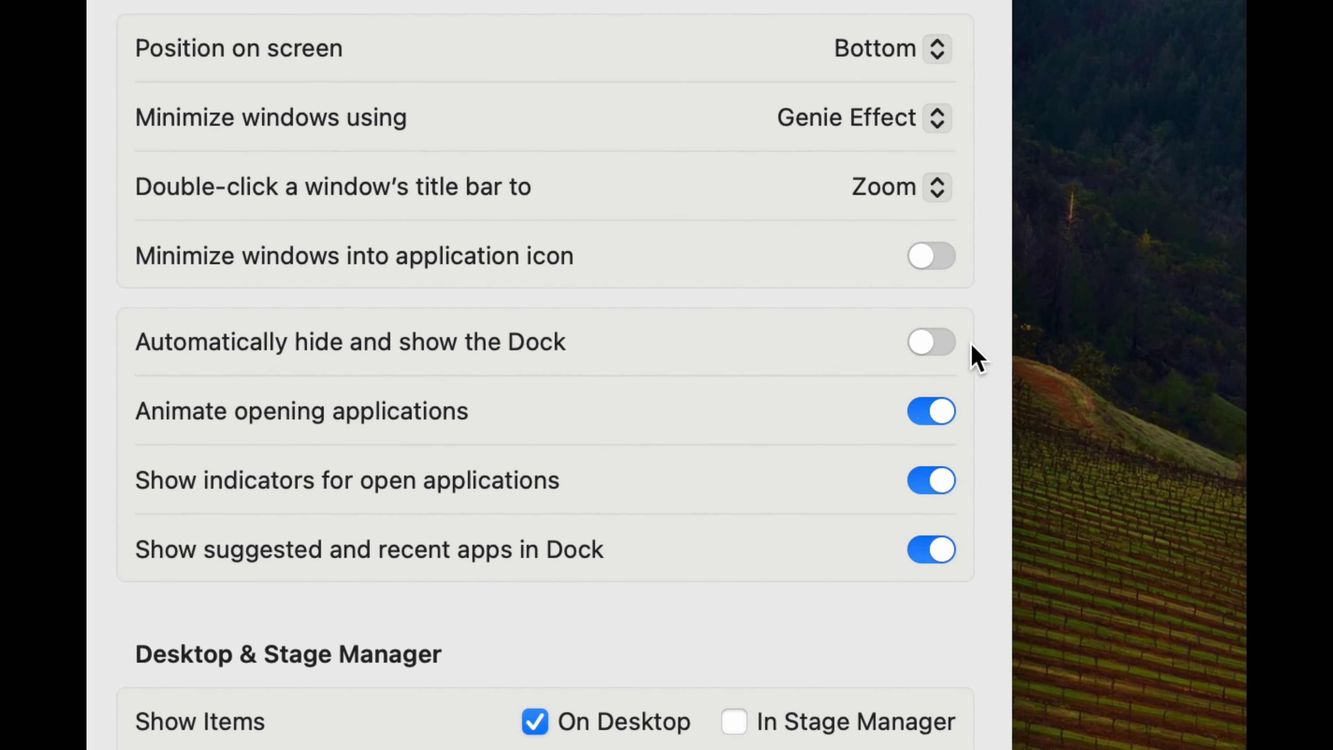
# Step: Turn on automatic hiding and showing of the Dock, close System Settings and reveal the hidden Dock
pyautogui.click(933, 342)
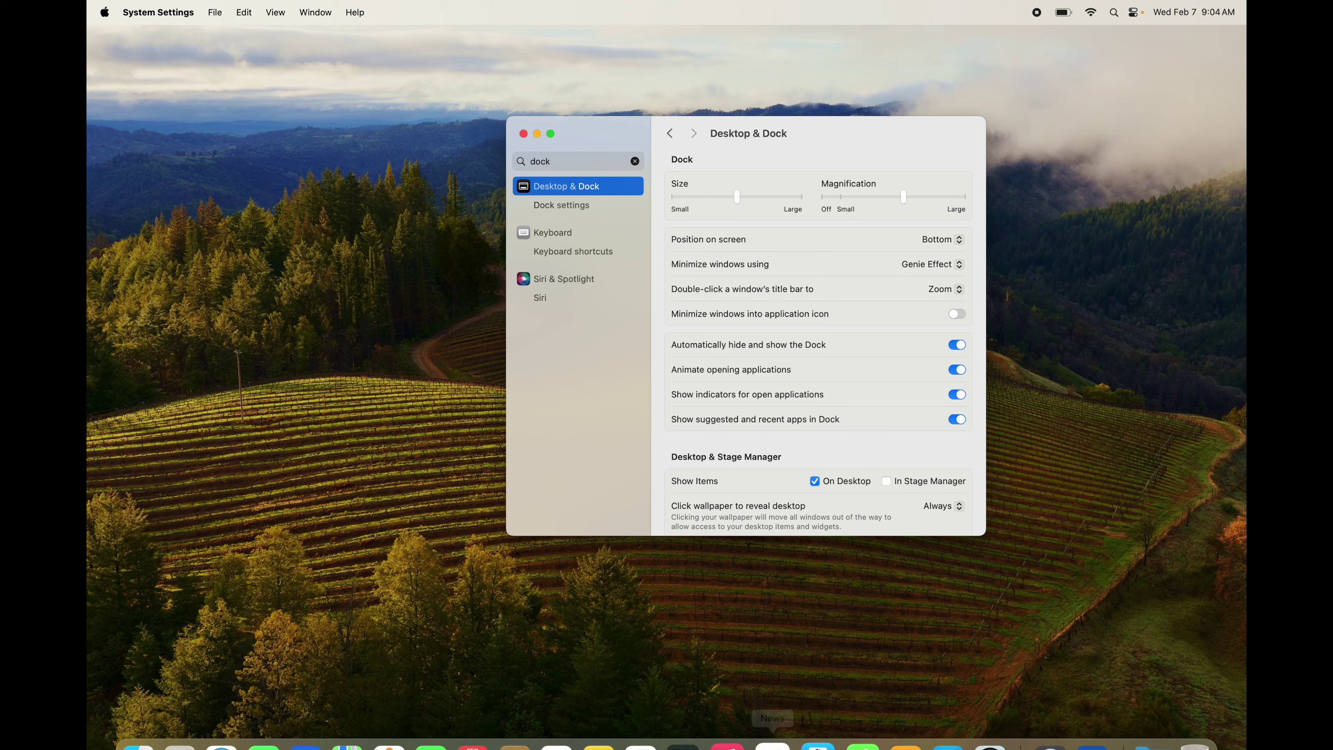
pyautogui.click(523, 134)
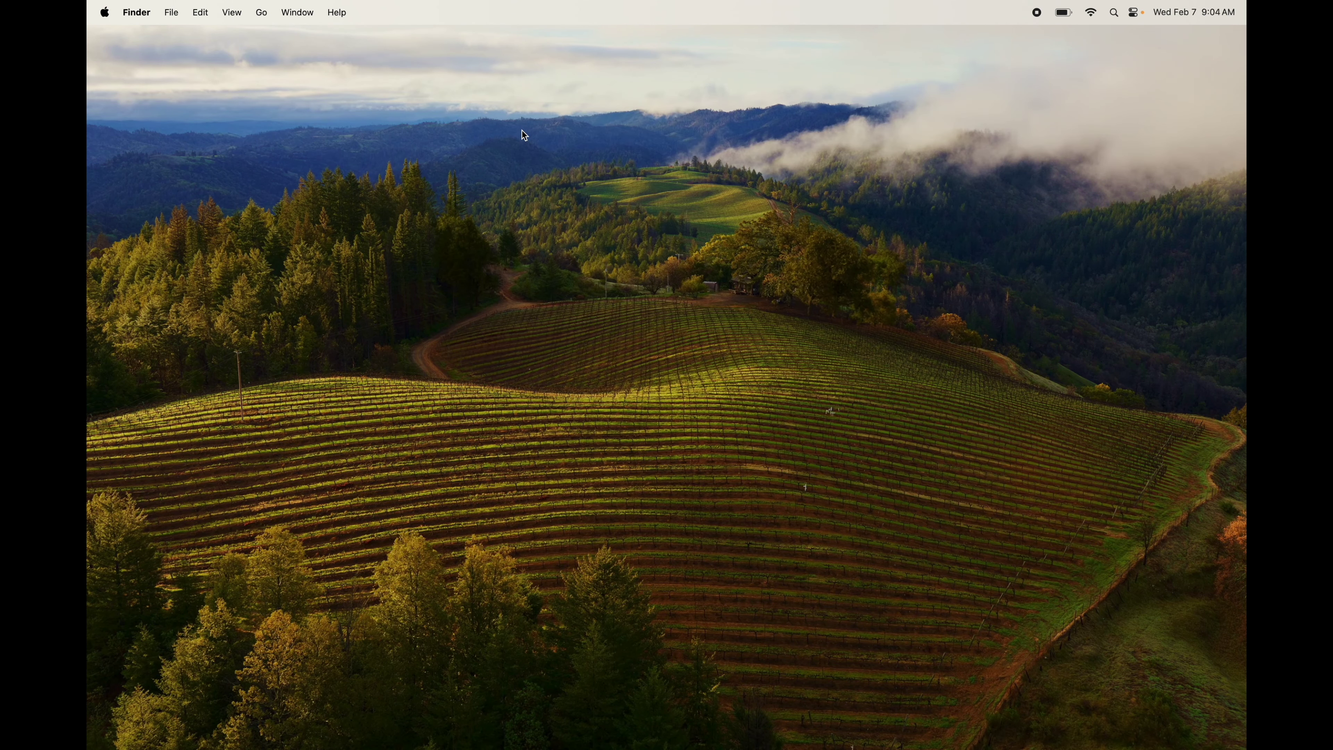
pyautogui.moveTo(779, 746)
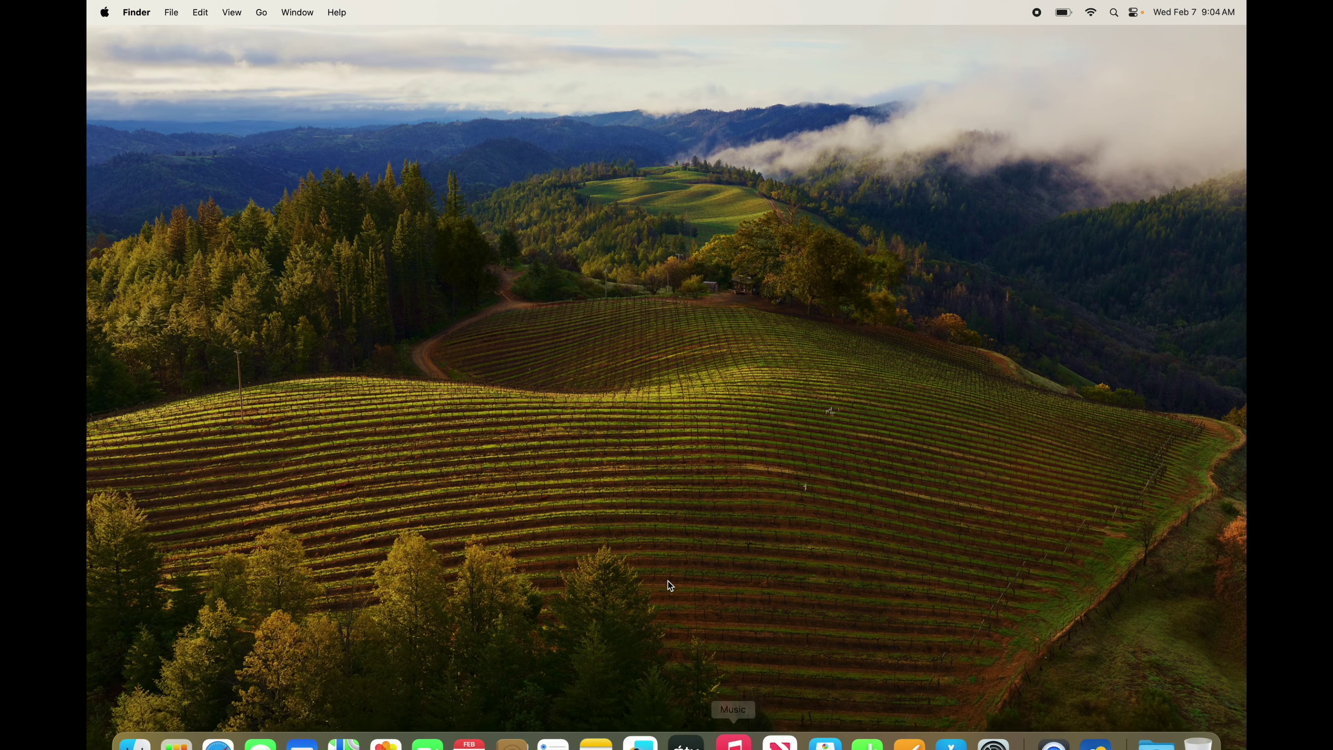
pyautogui.moveTo(610, 746)
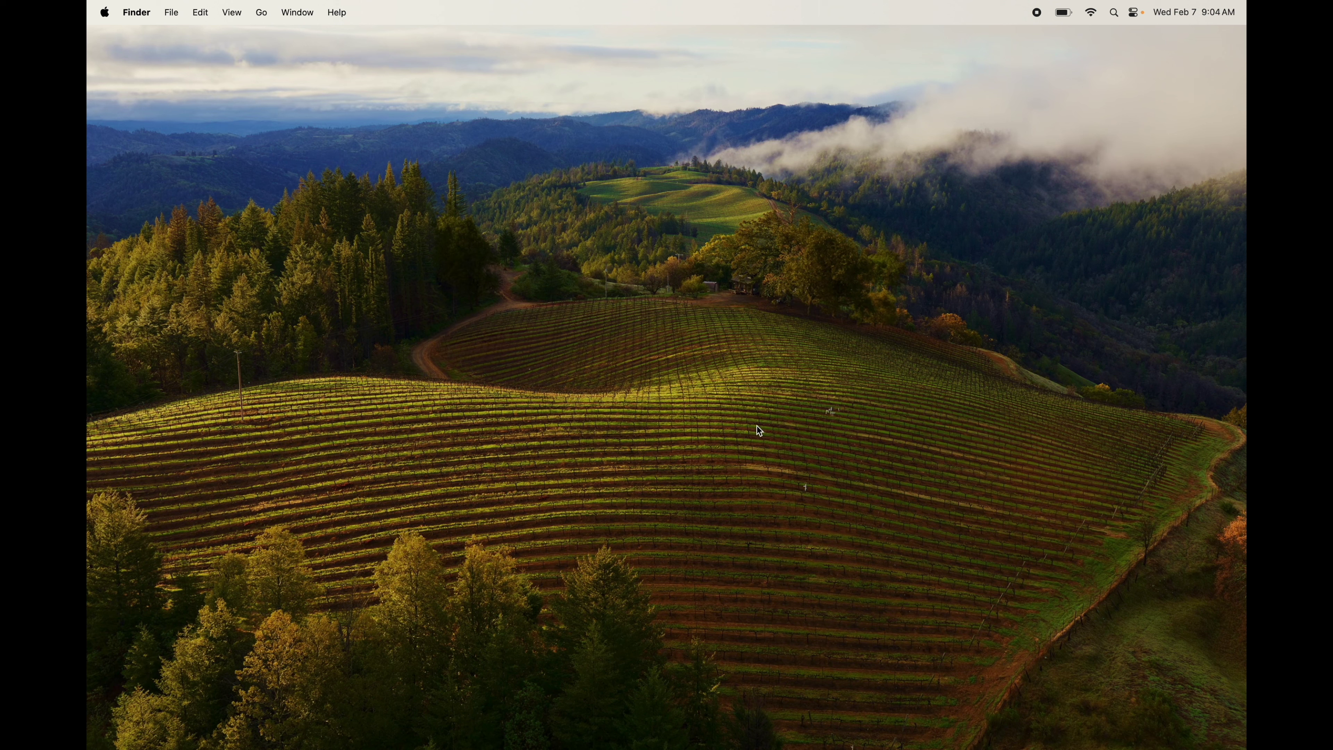
# Step: Remove the News app from the Dock
pyautogui.moveTo(730, 745)
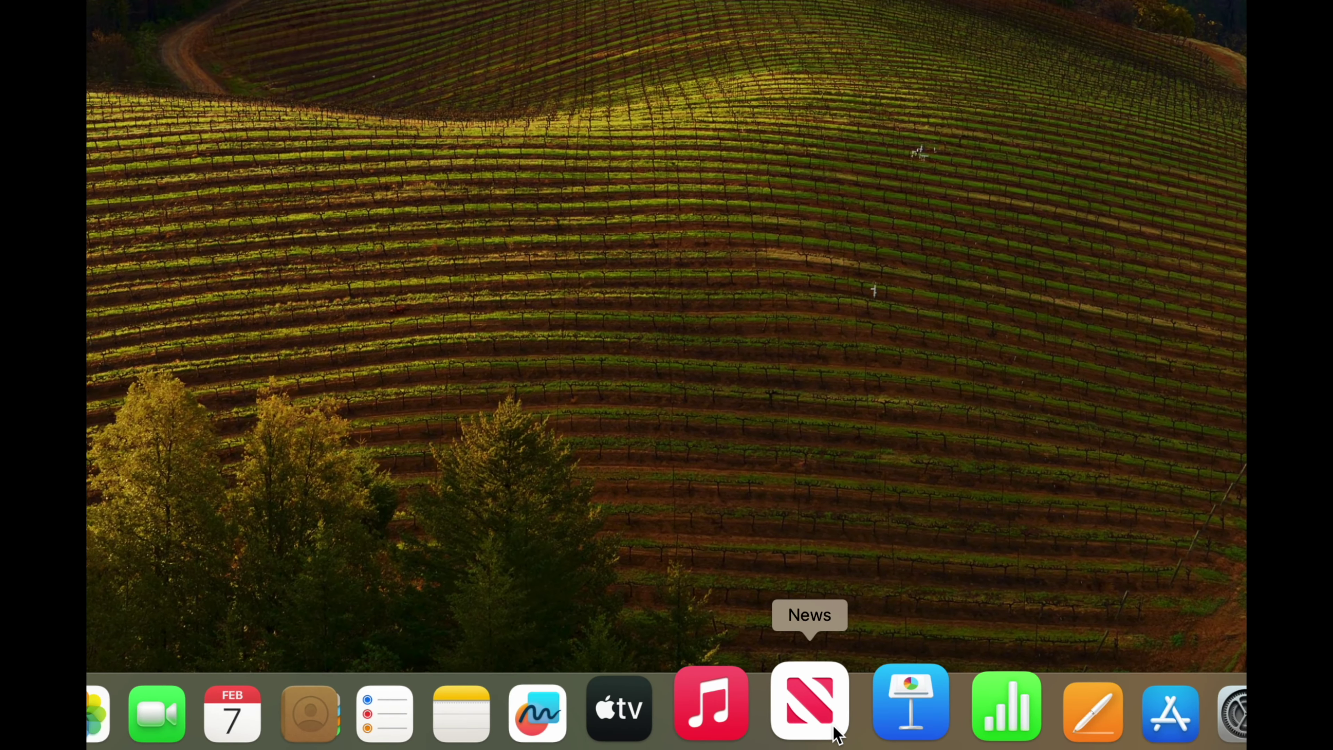
pyautogui.moveTo(836, 735); pyautogui.dragTo(793, 370)
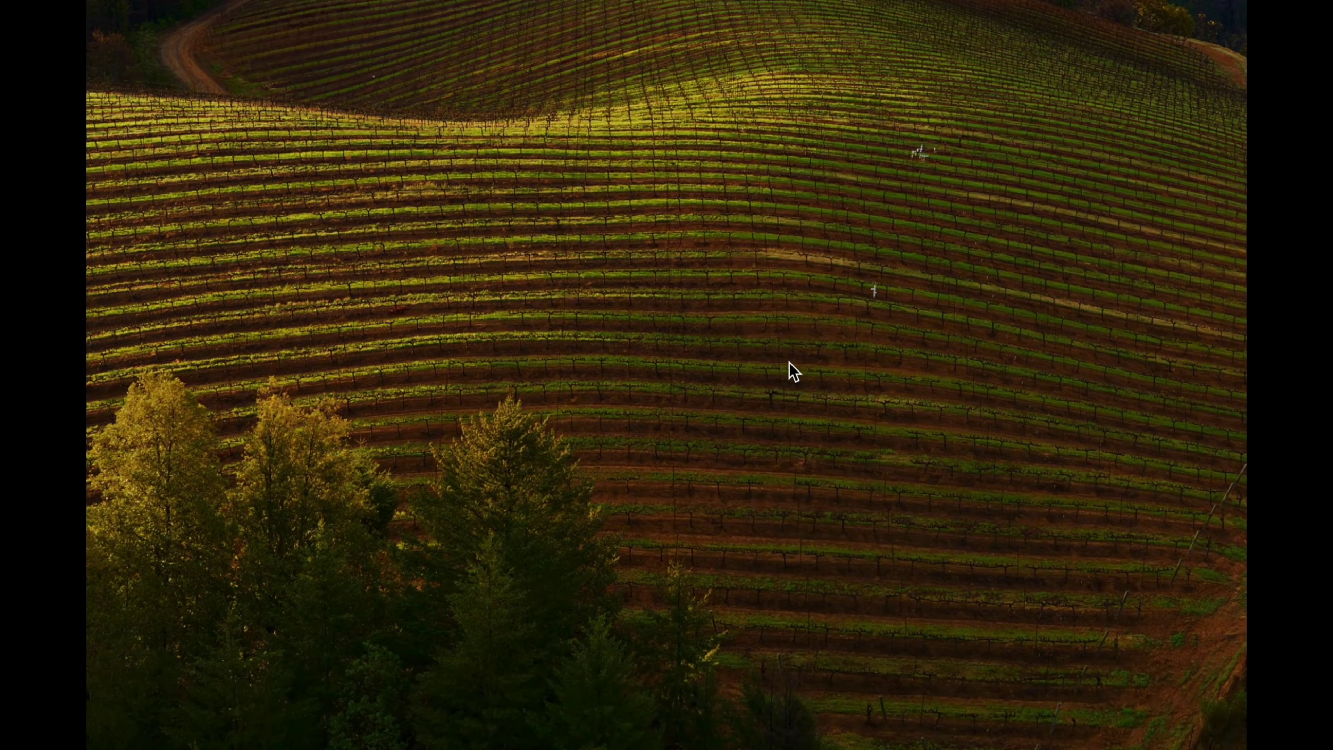
# Step: Show the Applications folder in a new Finder window, then reposition and enlarge the window
pyautogui.moveTo(756, 745)
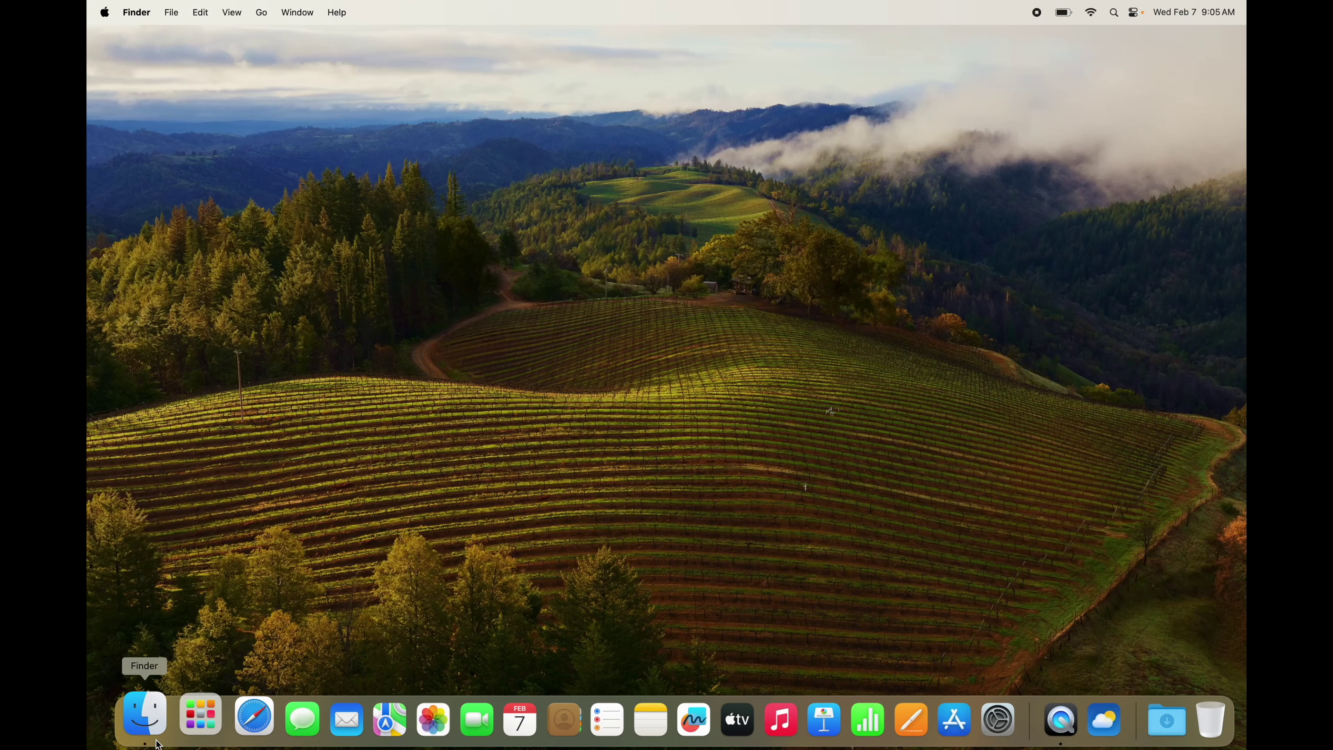
pyautogui.click(157, 741)
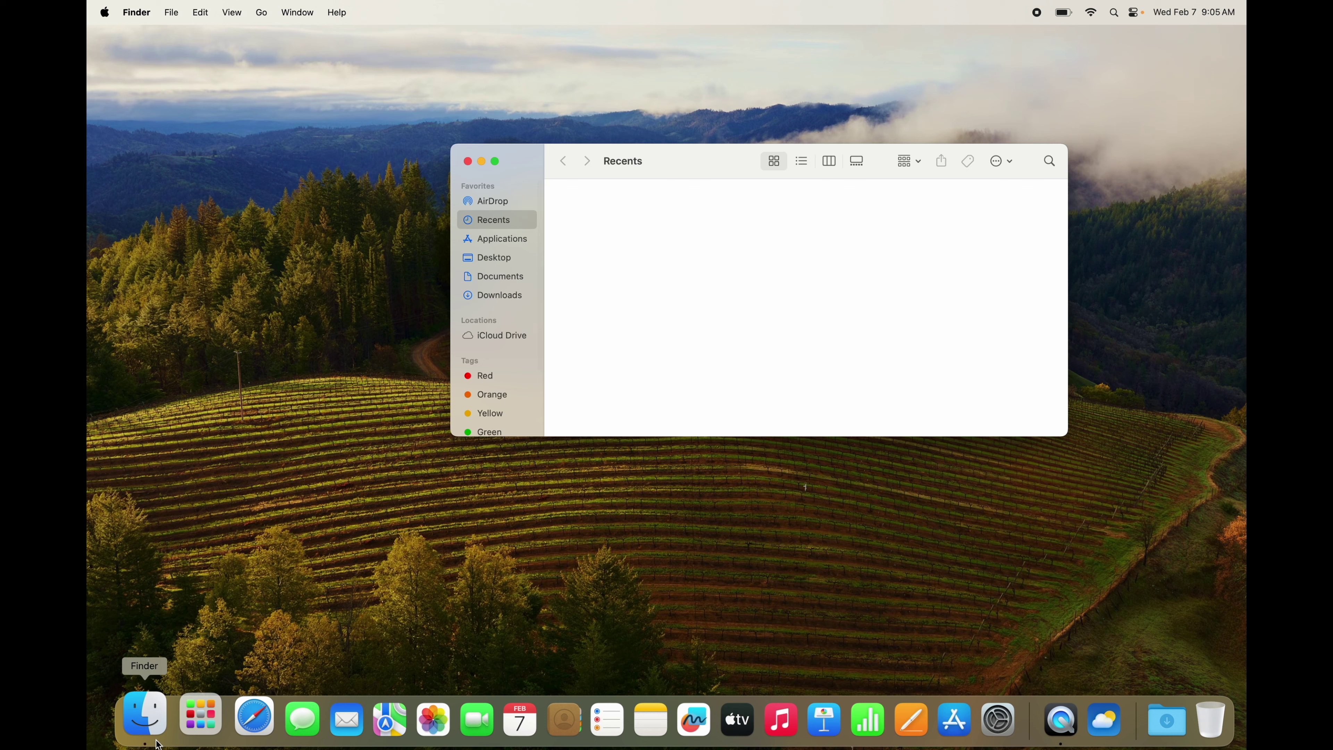
pyautogui.click(503, 241)
pyautogui.moveTo(687, 161); pyautogui.dragTo(599, 132)
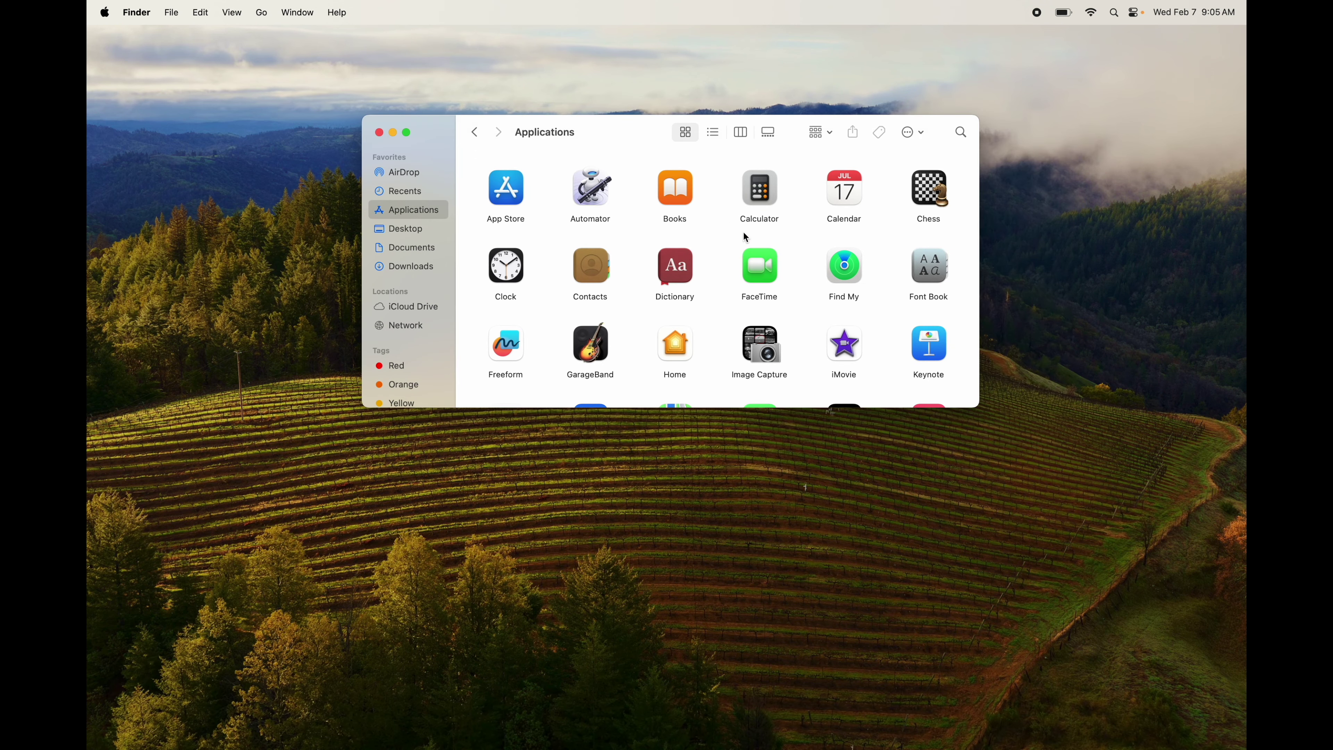
pyautogui.scroll(-10, 745, 237)
pyautogui.scroll(15, 746, 237)
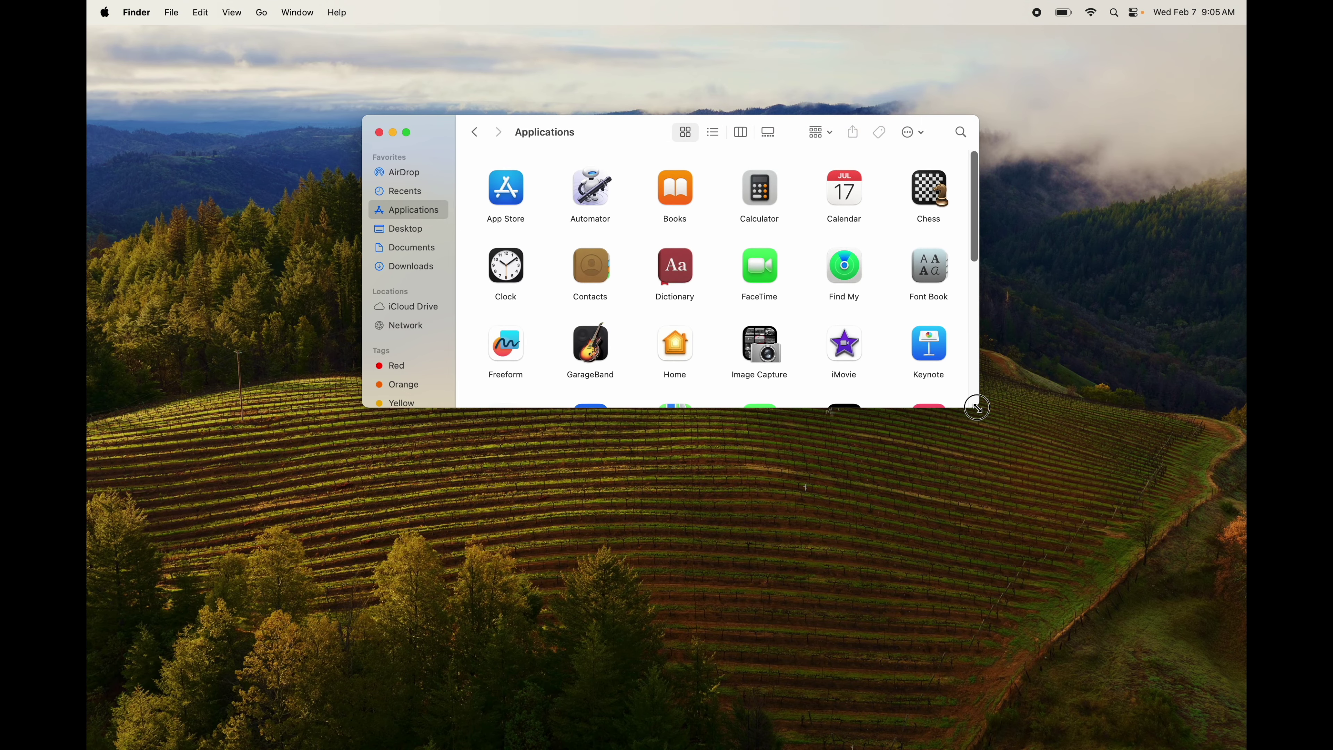
pyautogui.moveTo(977, 407); pyautogui.dragTo(1184, 523)
# Step: Add Weather and Voice Memos to the Dock between Freeform and TV, and close the Finder window
pyautogui.scroll(-2, 958, 425)
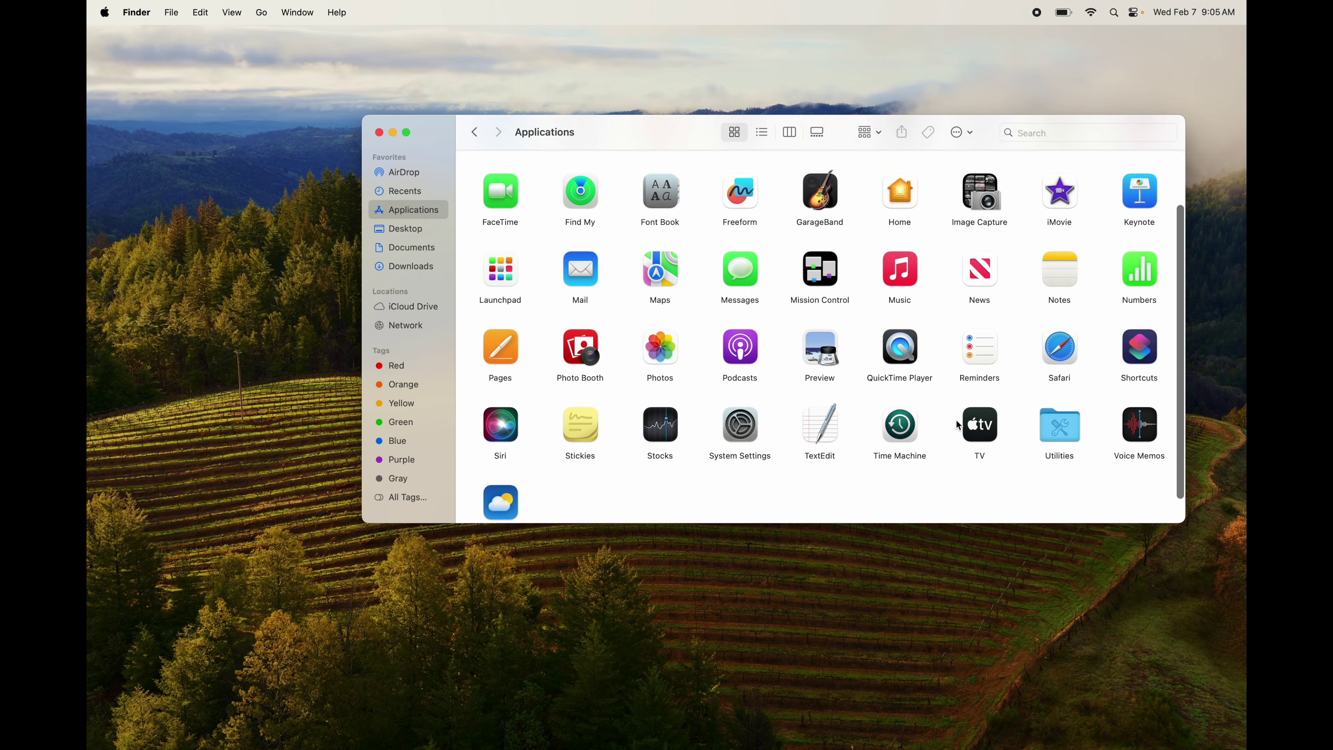
pyautogui.scroll(-1, 958, 425)
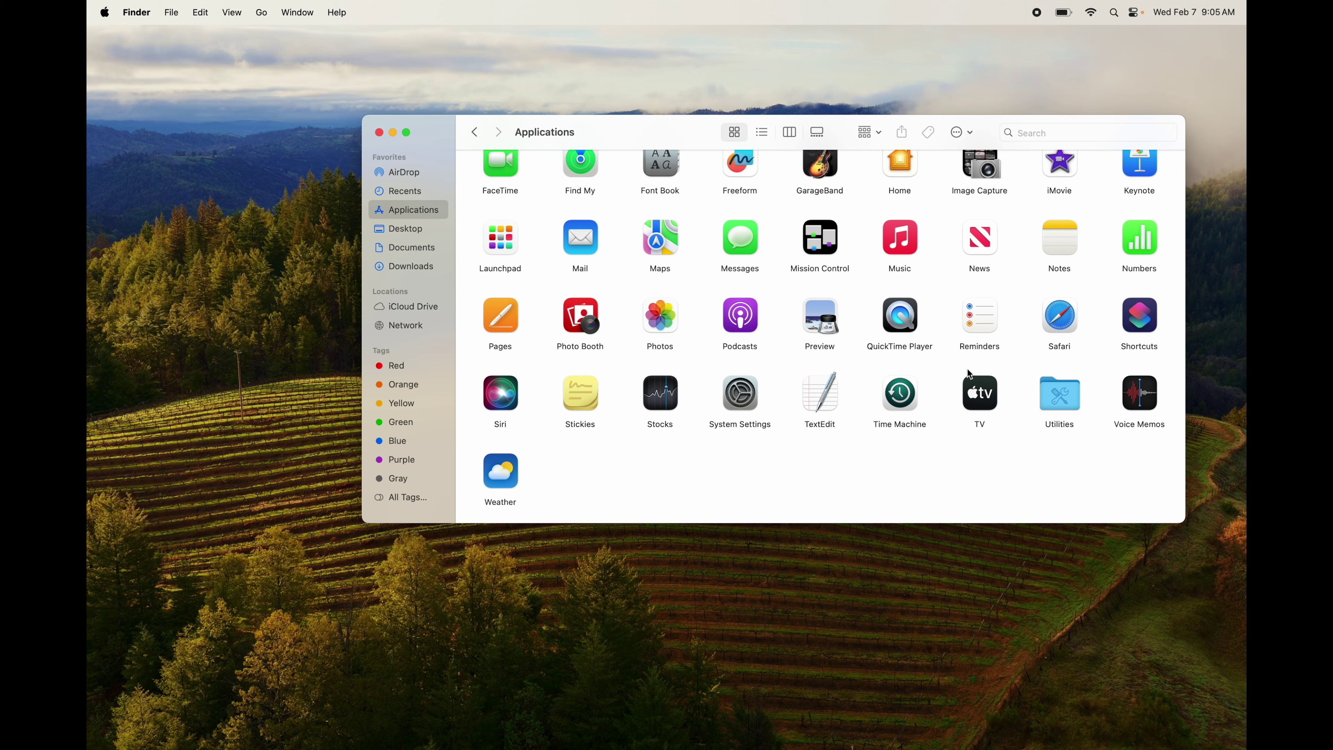
pyautogui.moveTo(500, 473); pyautogui.dragTo(688, 720)
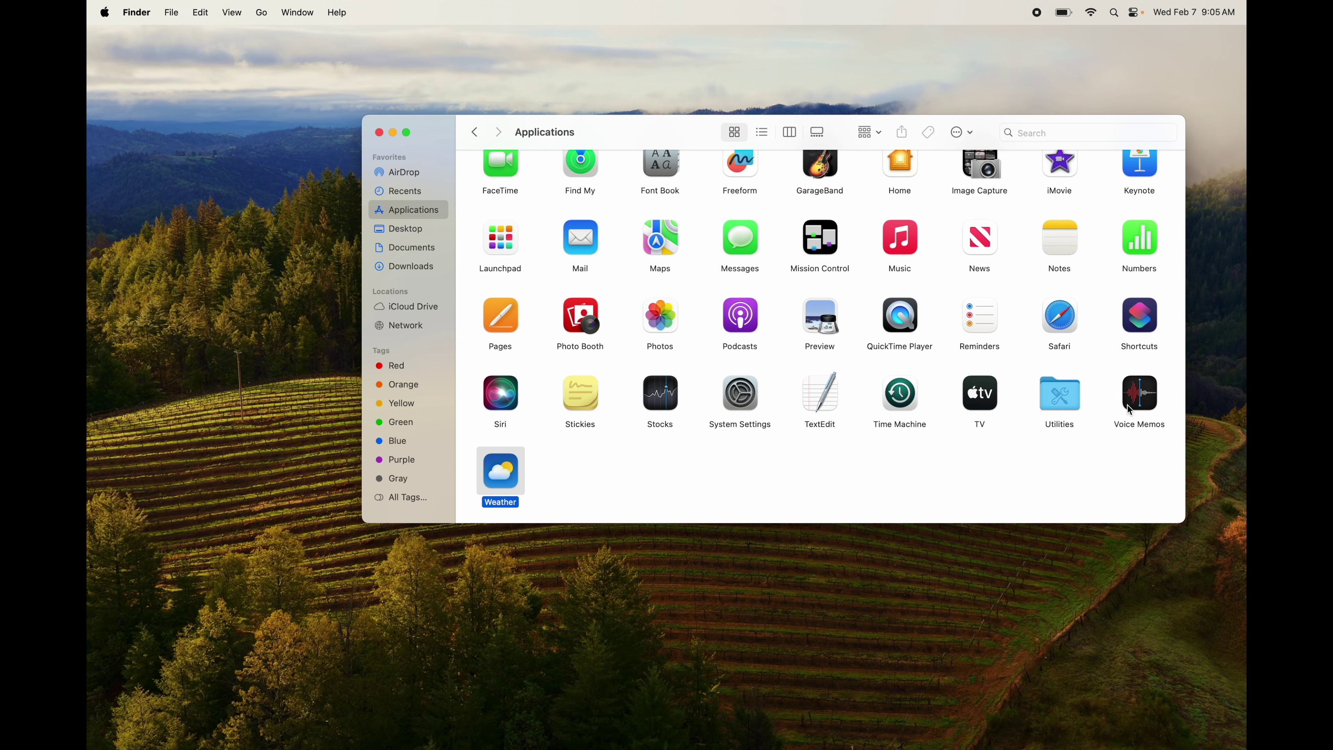
pyautogui.moveTo(1145, 386); pyautogui.dragTo(732, 708)
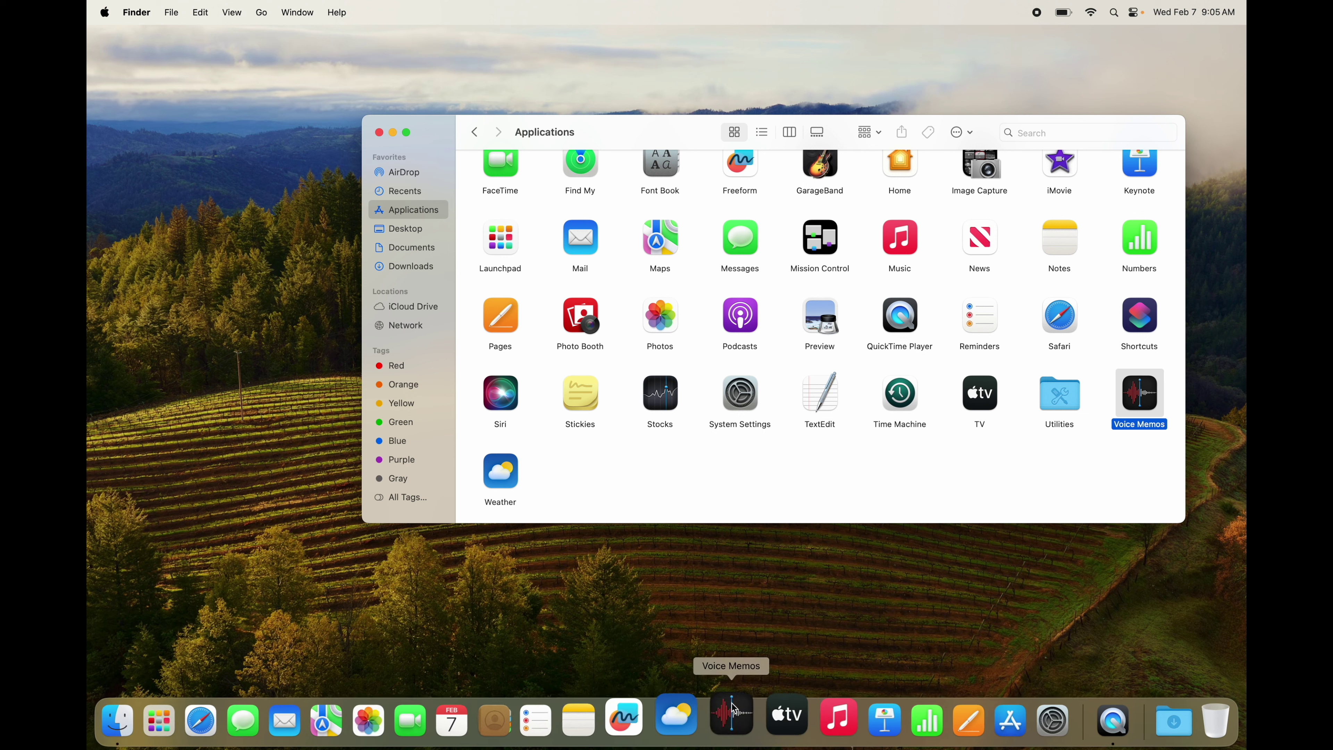
pyautogui.click(378, 131)
# Step: Remove Voice Memos from the Dock
pyautogui.moveTo(730, 745)
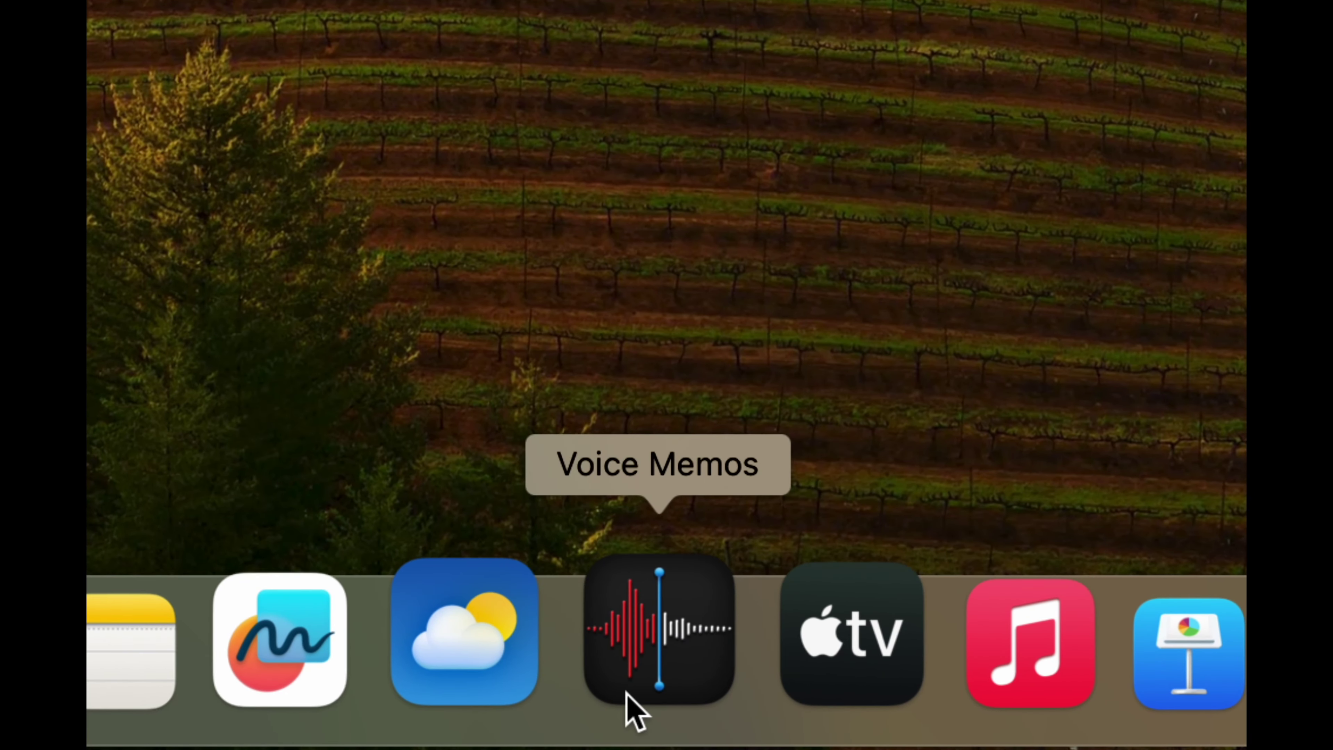
pyautogui.moveTo(630, 693); pyautogui.dragTo(355, 257)
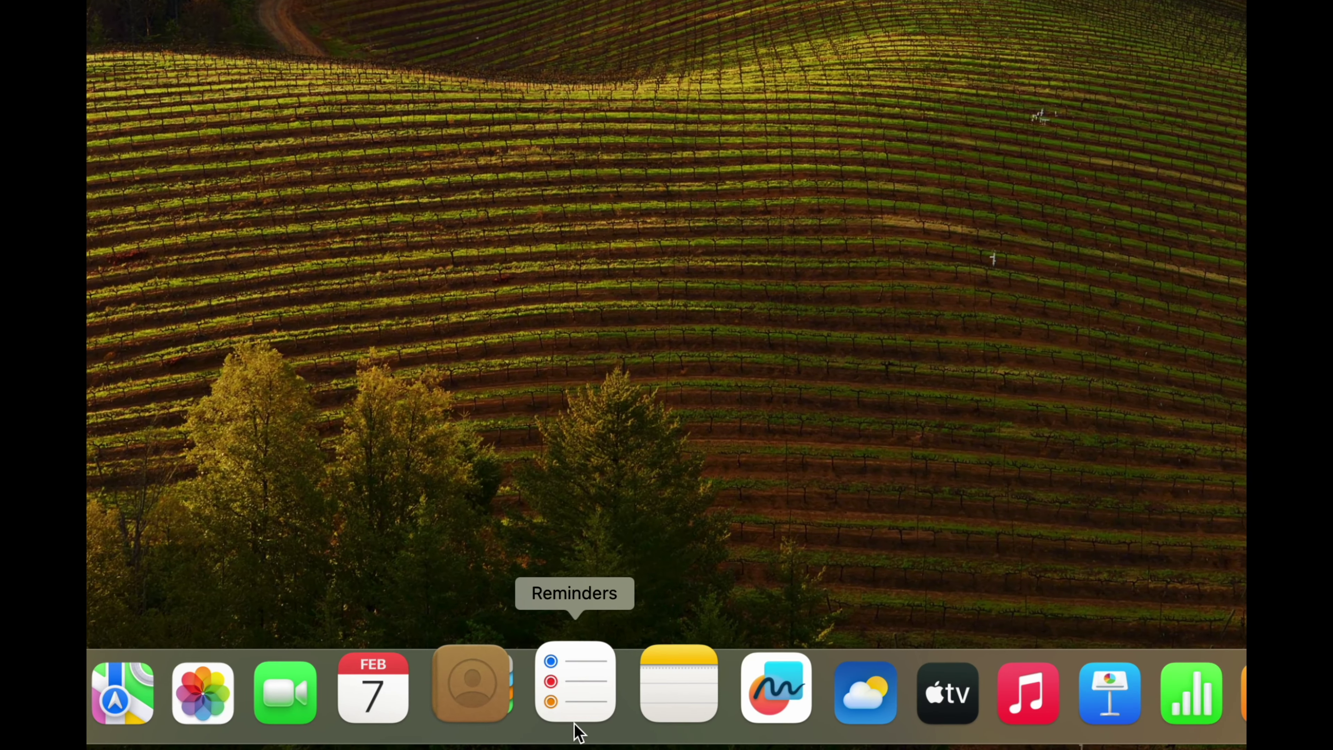
# Step: Remove Reminders and Freeform from the Dock
pyautogui.moveTo(581, 734); pyautogui.dragTo(619, 396)
pyautogui.moveTo(649, 736)
pyautogui.moveTo(665, 729); pyautogui.dragTo(682, 407)
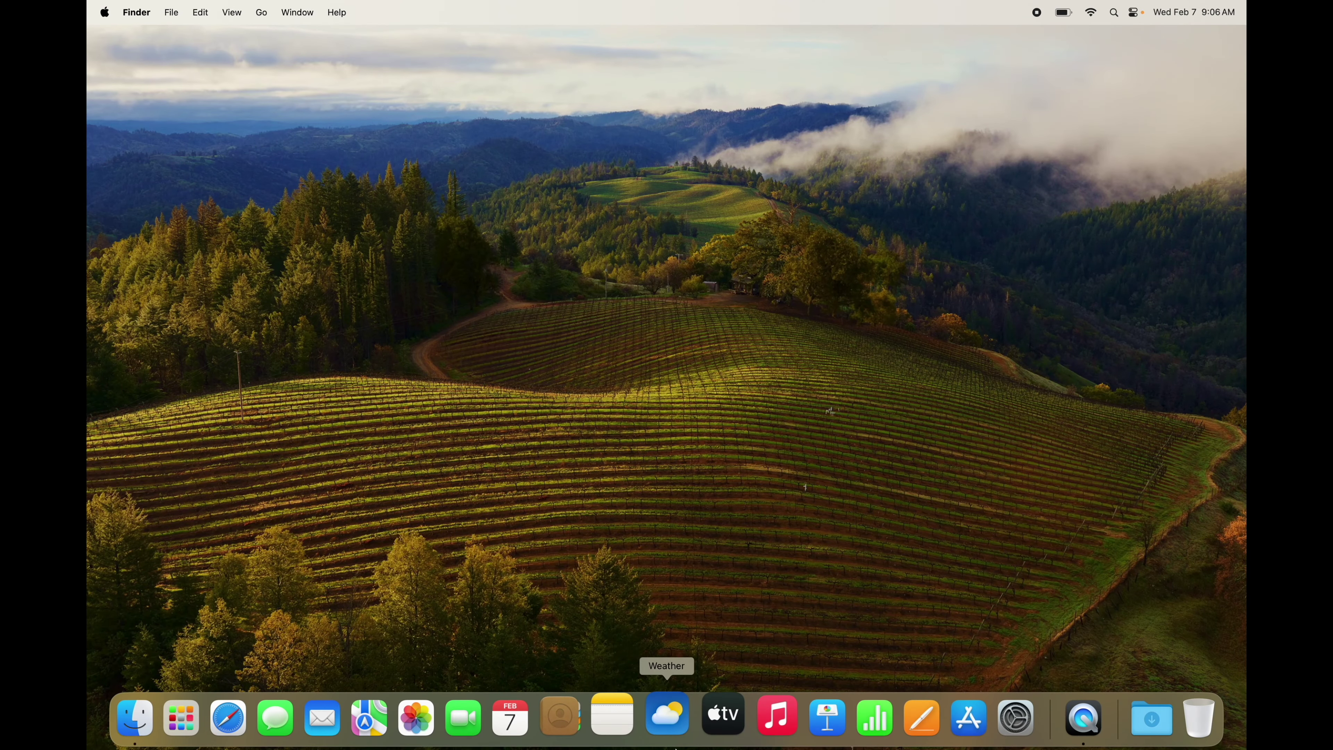
pyautogui.click(667, 717)
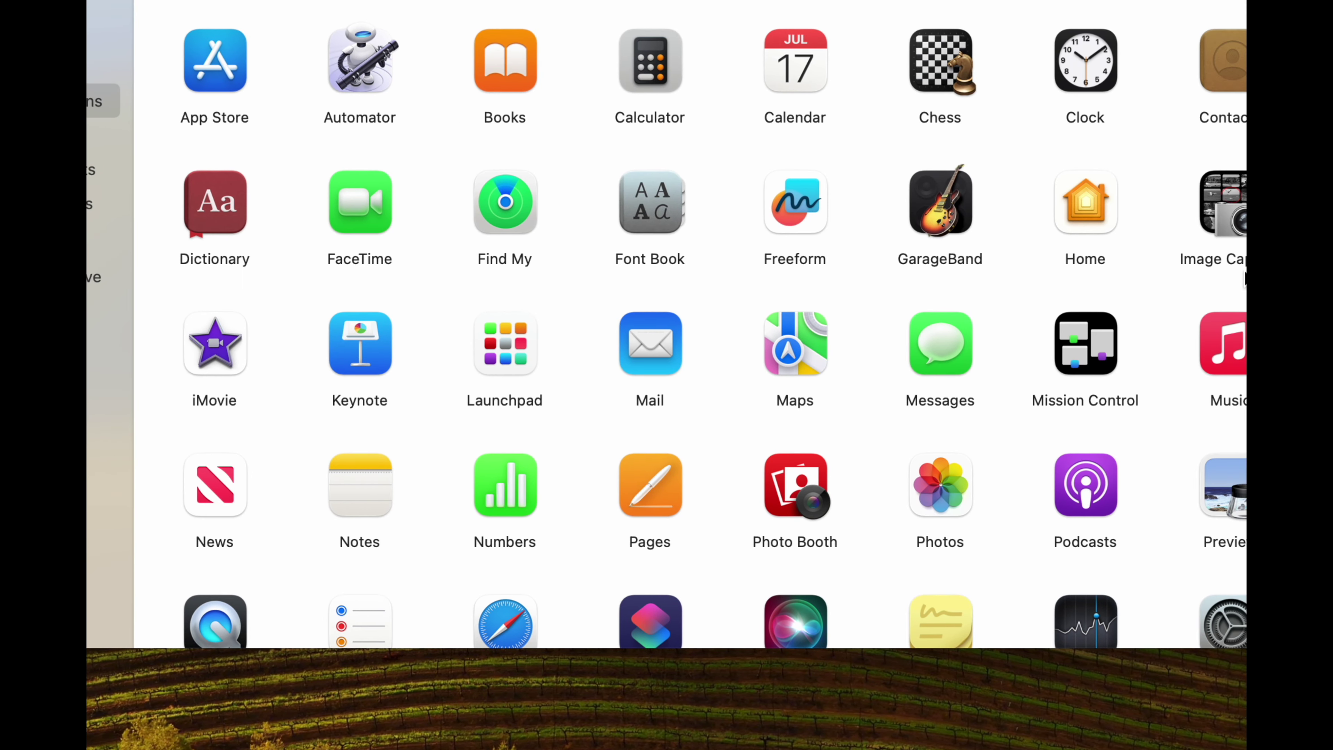
# Step: Move the Keynote app from the Applications folder to the Trash, entering the account password to authorize it
pyautogui.click(386, 353)
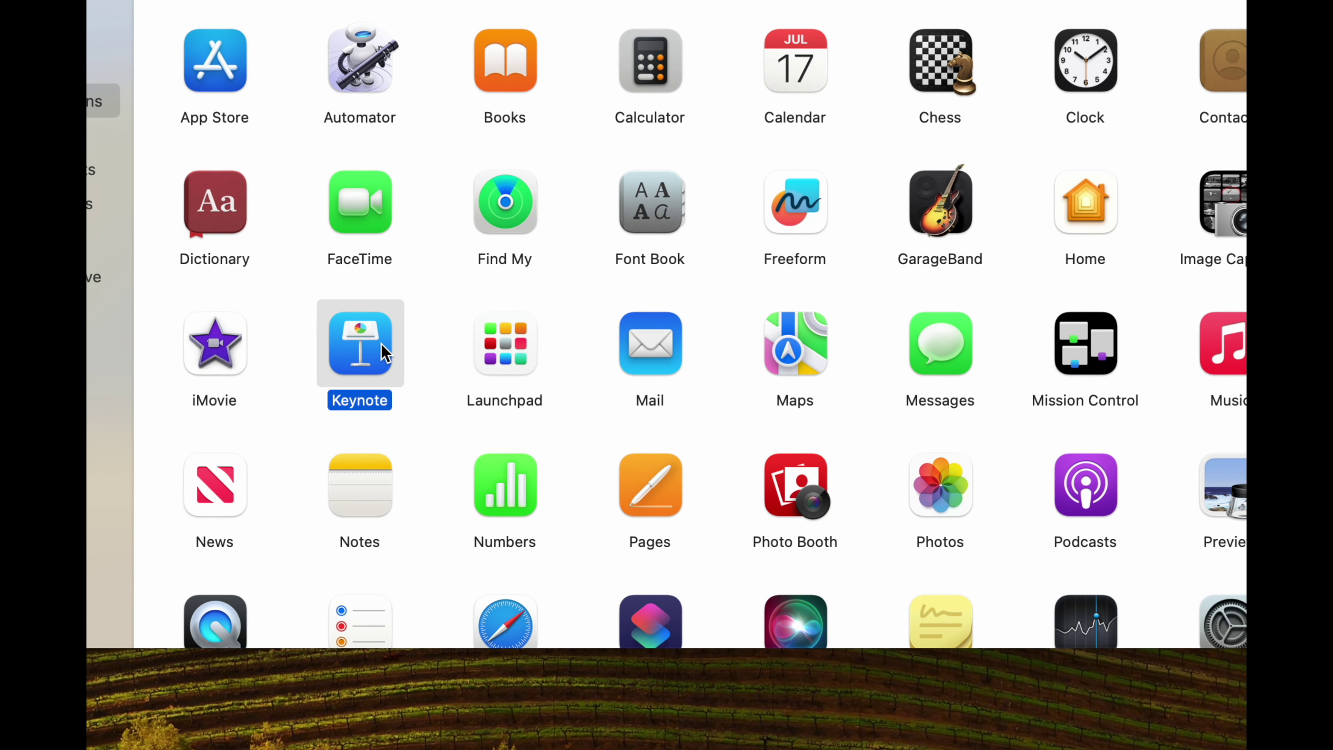
pyautogui.rightClick(386, 353)
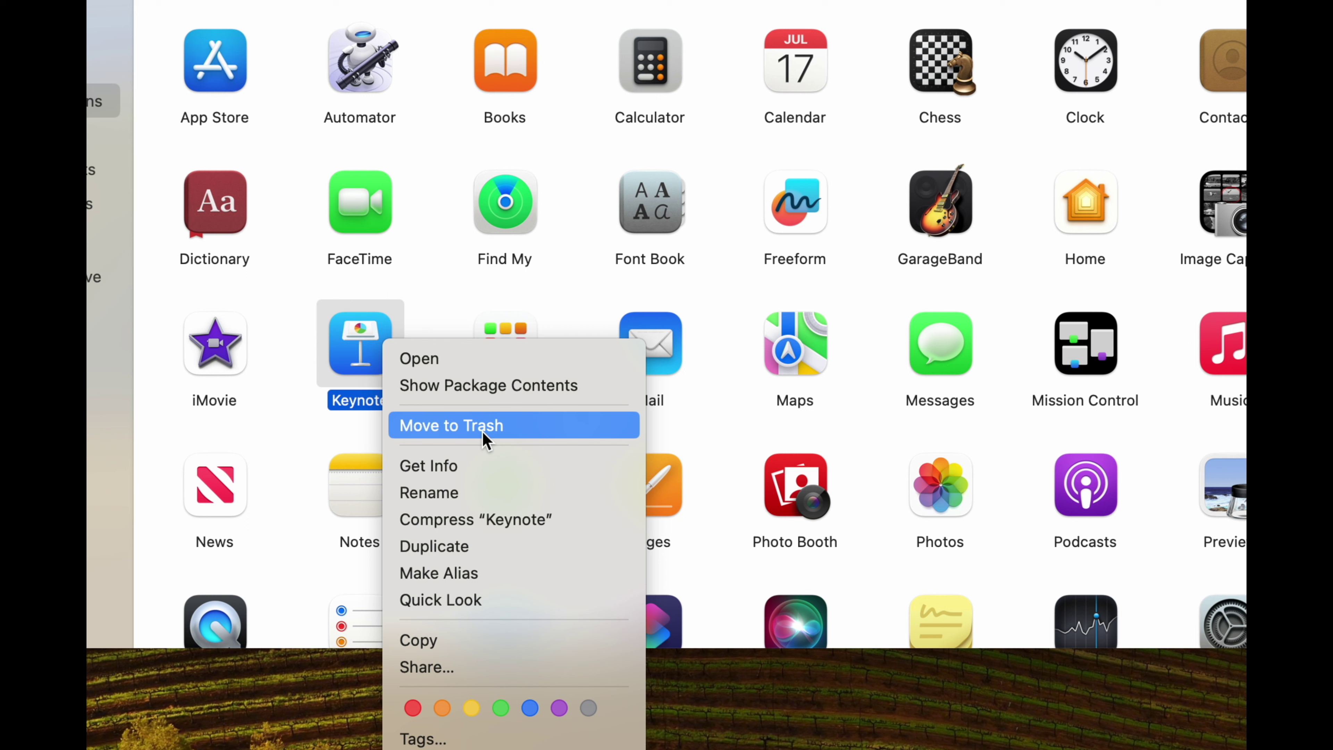
pyautogui.click(429, 310)
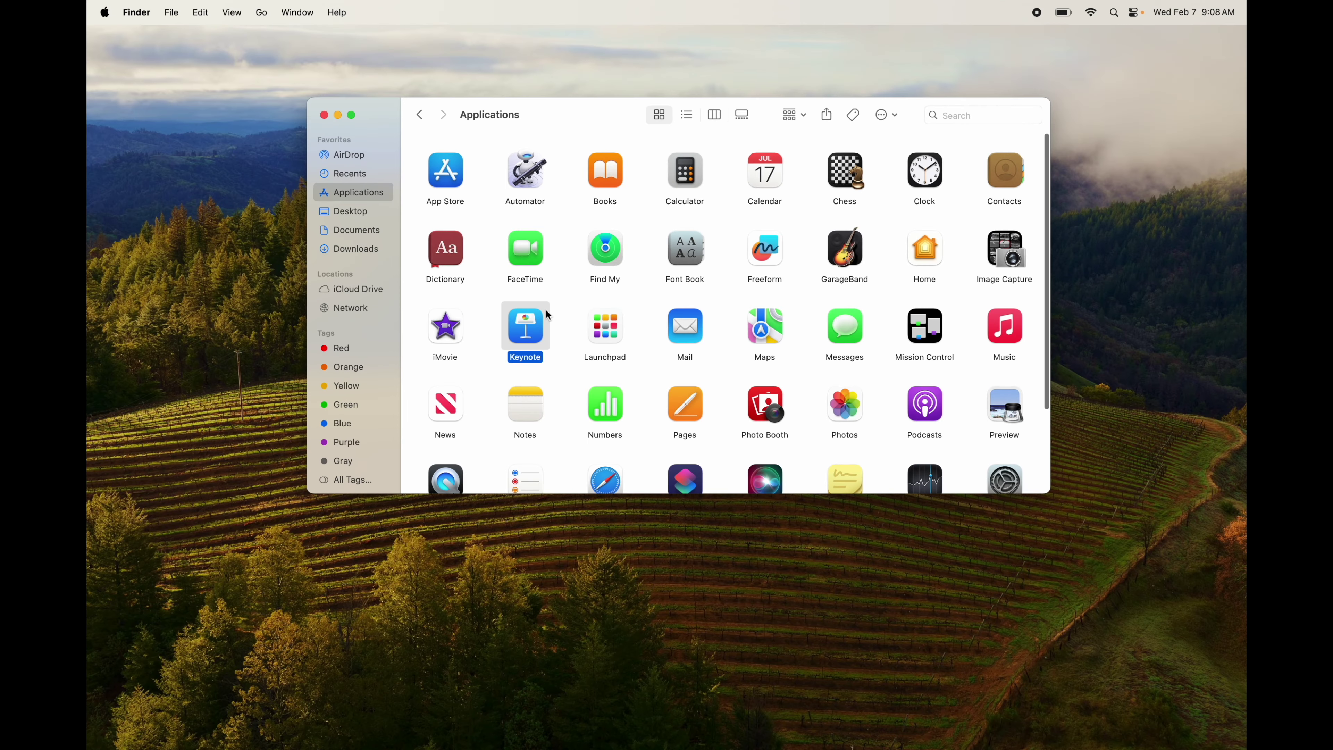
pyautogui.click(378, 330)
pyautogui.moveTo(535, 318); pyautogui.dragTo(1179, 714)
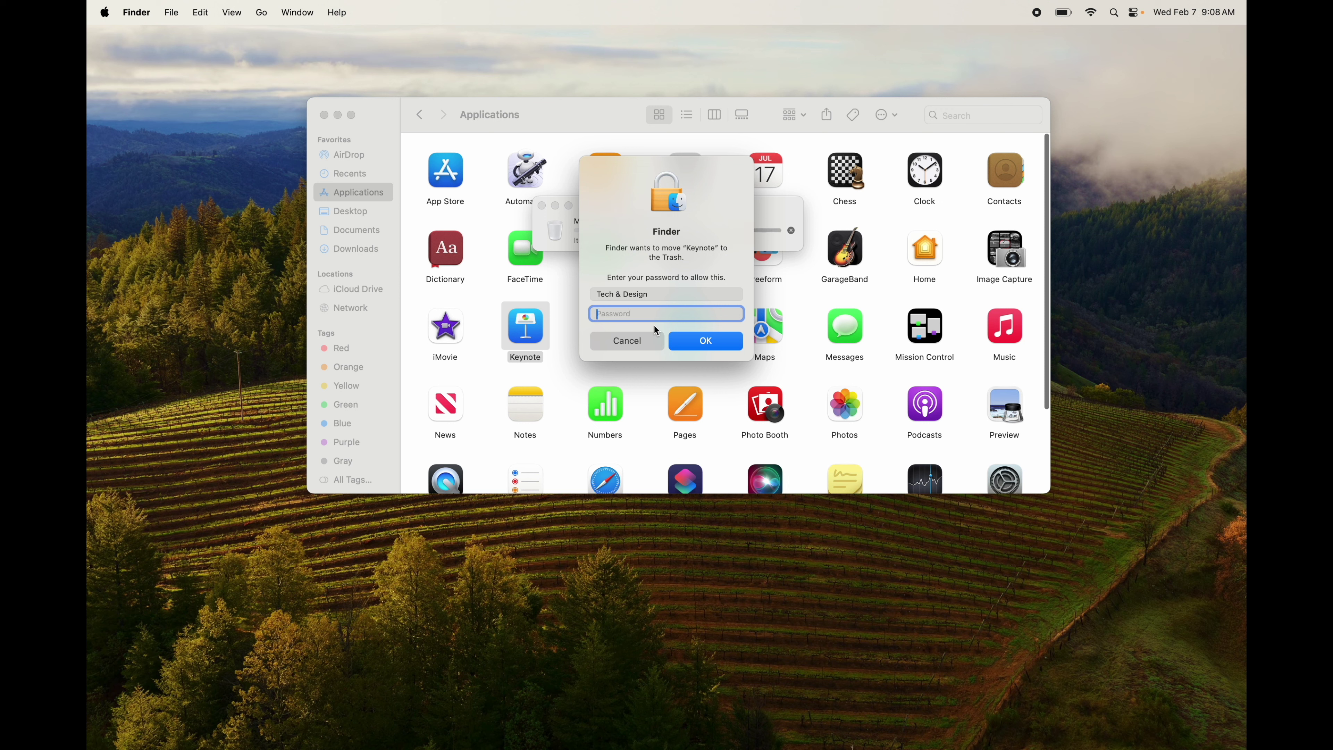
pyautogui.write('••••')
pyautogui.click(702, 344)
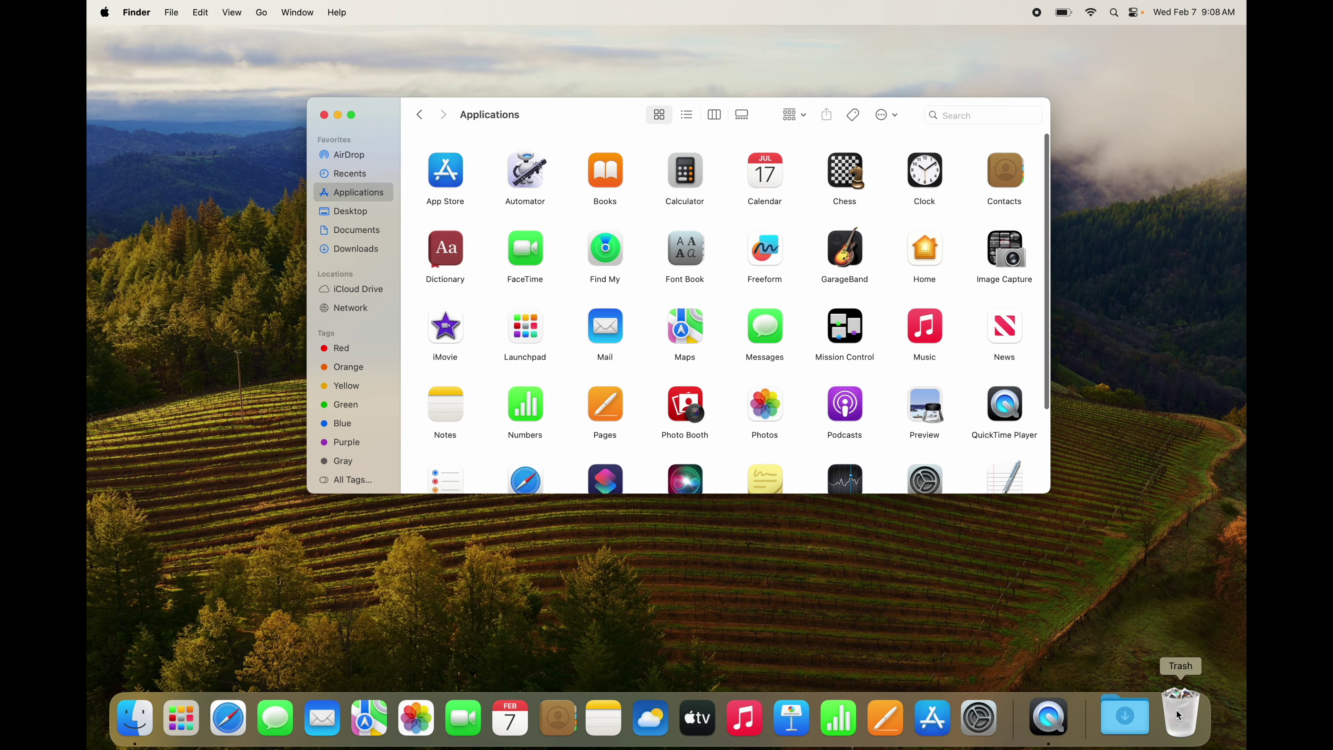
# Step: Empty the Trash to permanently erase the deleted Keynote app
pyautogui.rightClick(1179, 715)
pyautogui.click(1192, 661)
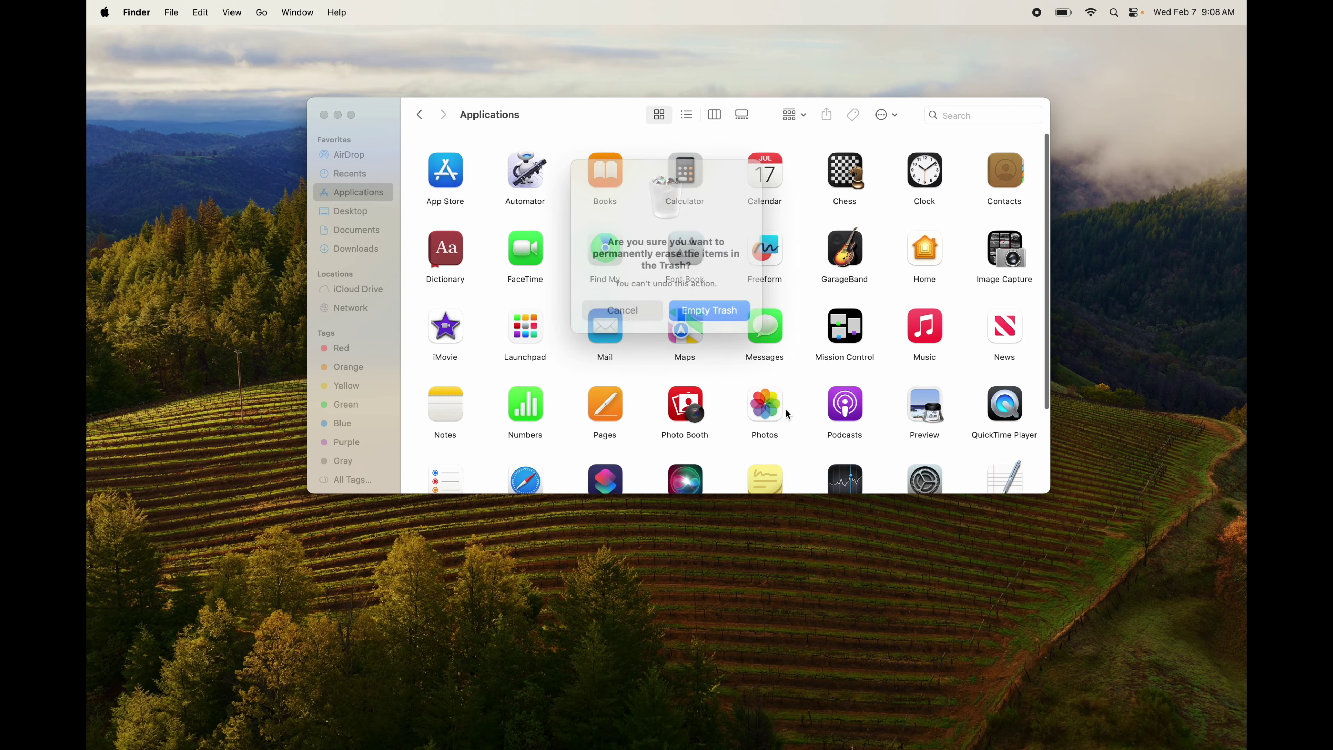
pyautogui.click(695, 306)
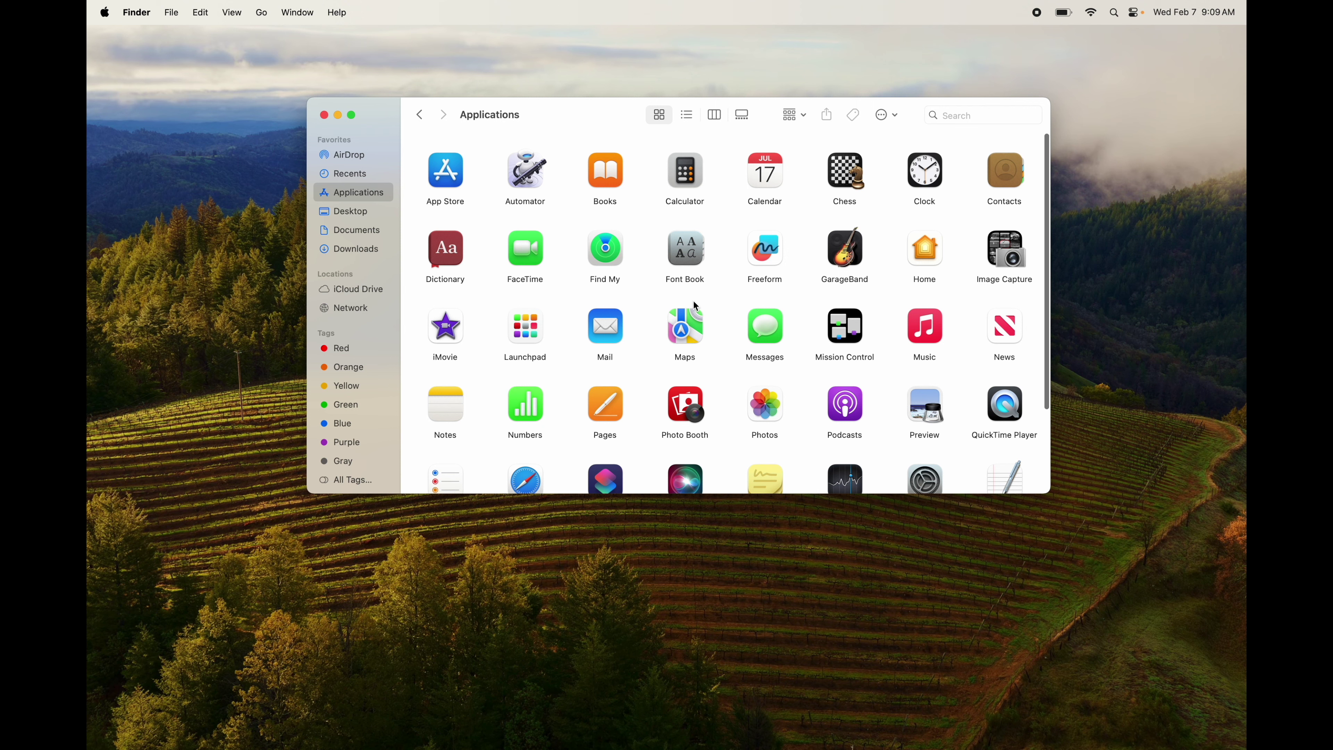
# Step: Move the Pages app from the Applications folder to the Trash, authorizing with the account password
pyautogui.scroll(-3, 695, 306)
pyautogui.scroll(3, 695, 305)
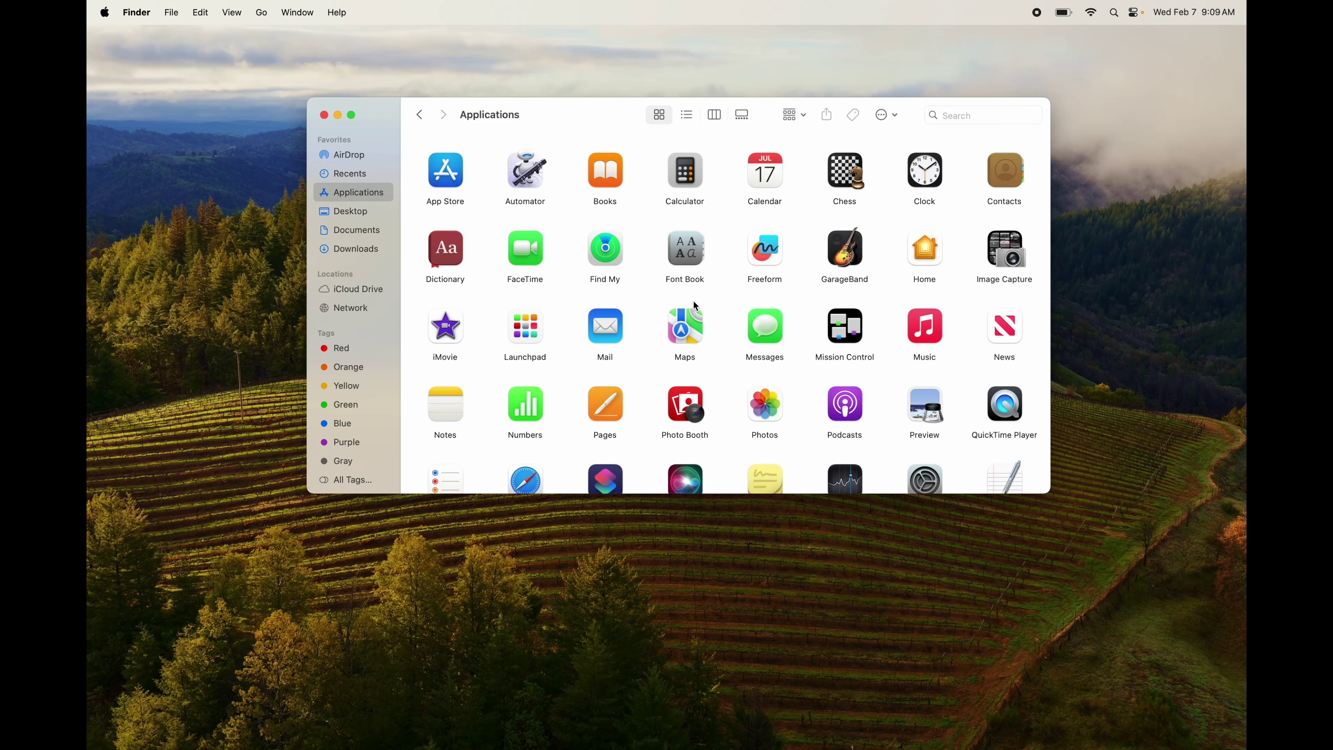
pyautogui.scroll(-3, 696, 306)
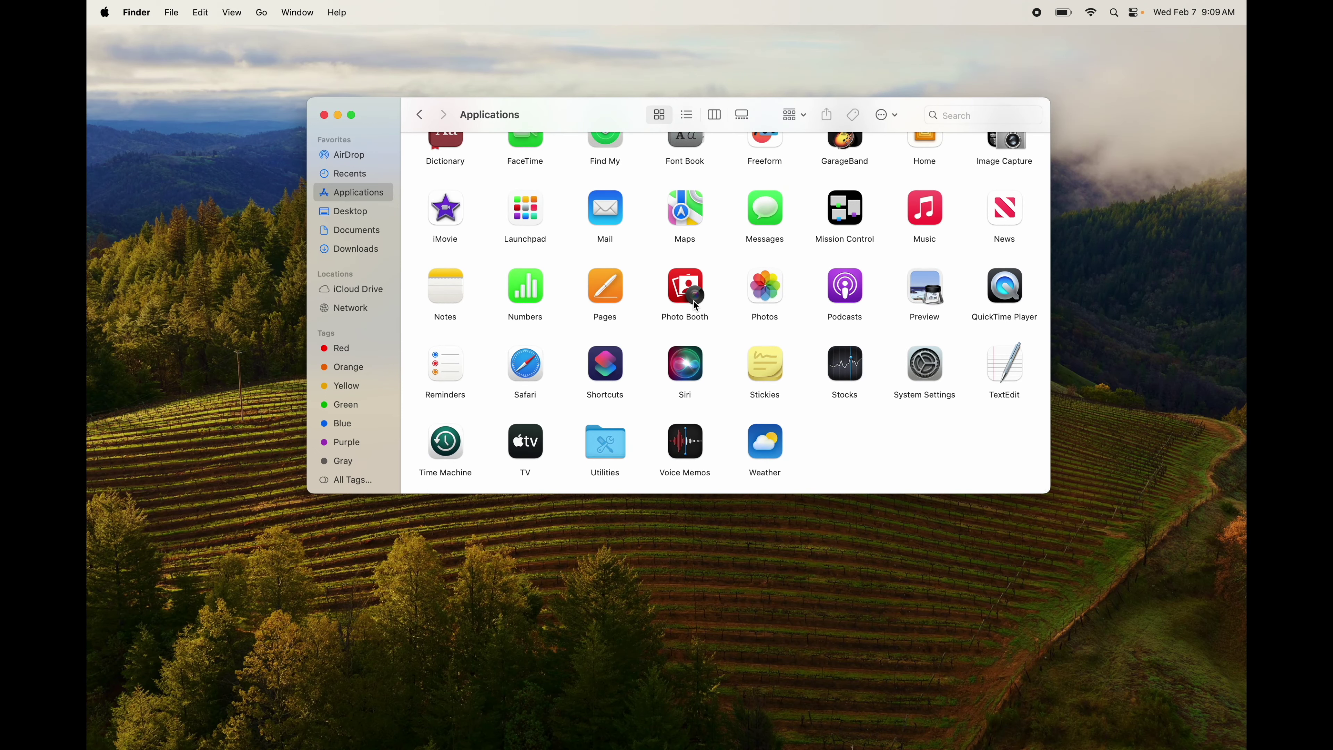
pyautogui.moveTo(609, 293); pyautogui.dragTo(1193, 725)
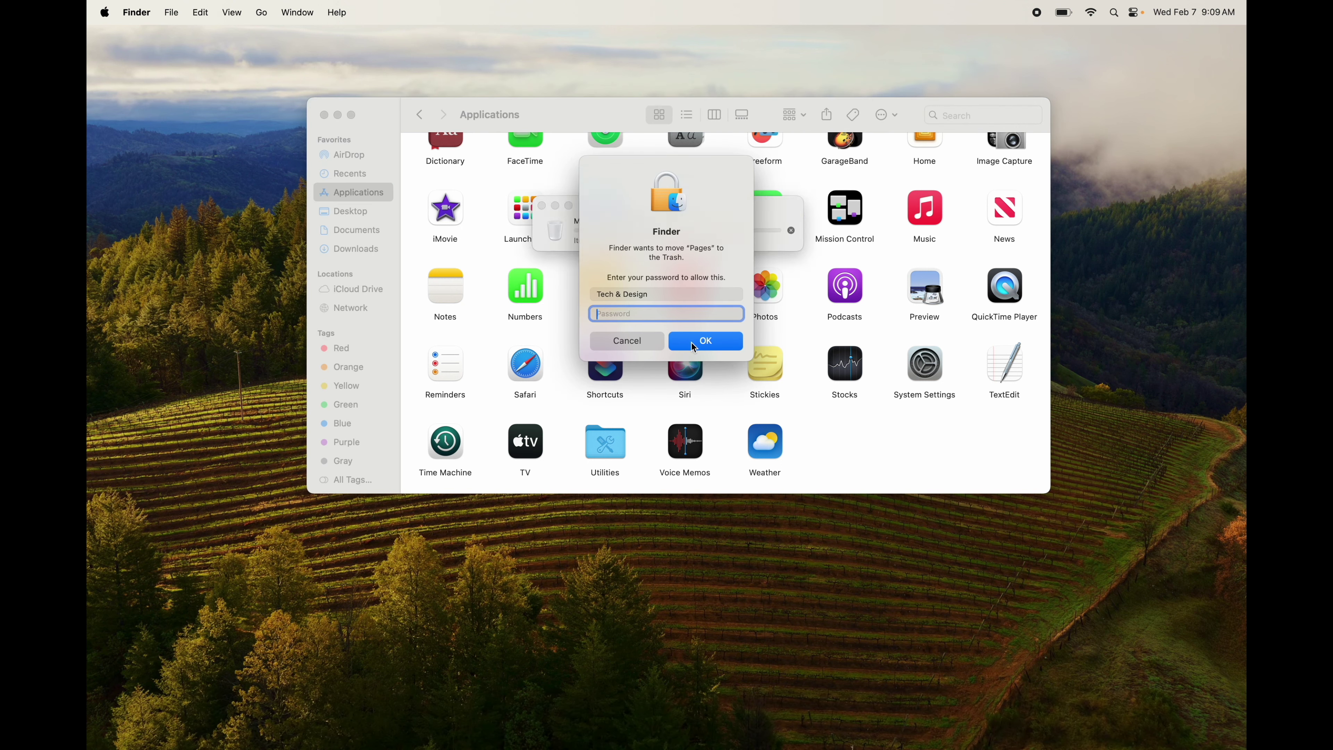
pyautogui.write('****')
pyautogui.press('Return')
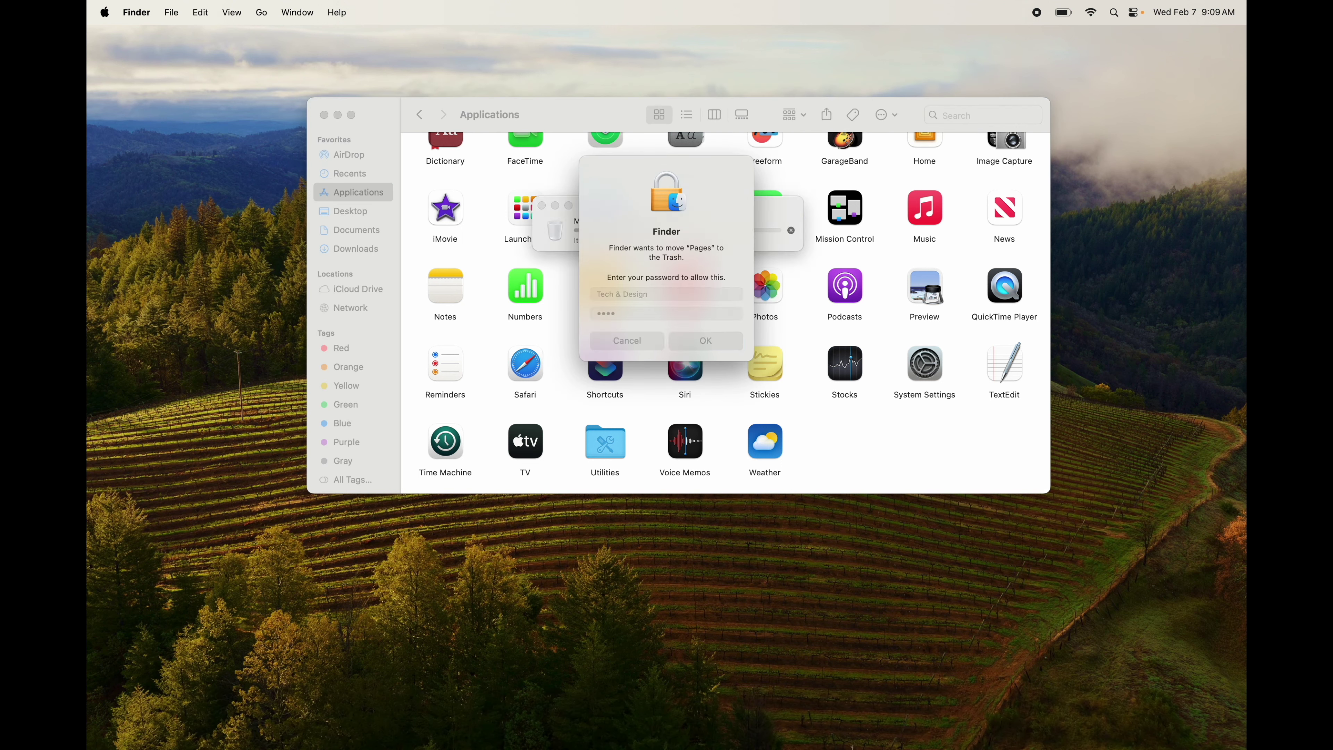
# Step: Move the iMovie app to the Trash and enter the account password to allow it
pyautogui.click(458, 218)
pyautogui.press('super+BackSpace')
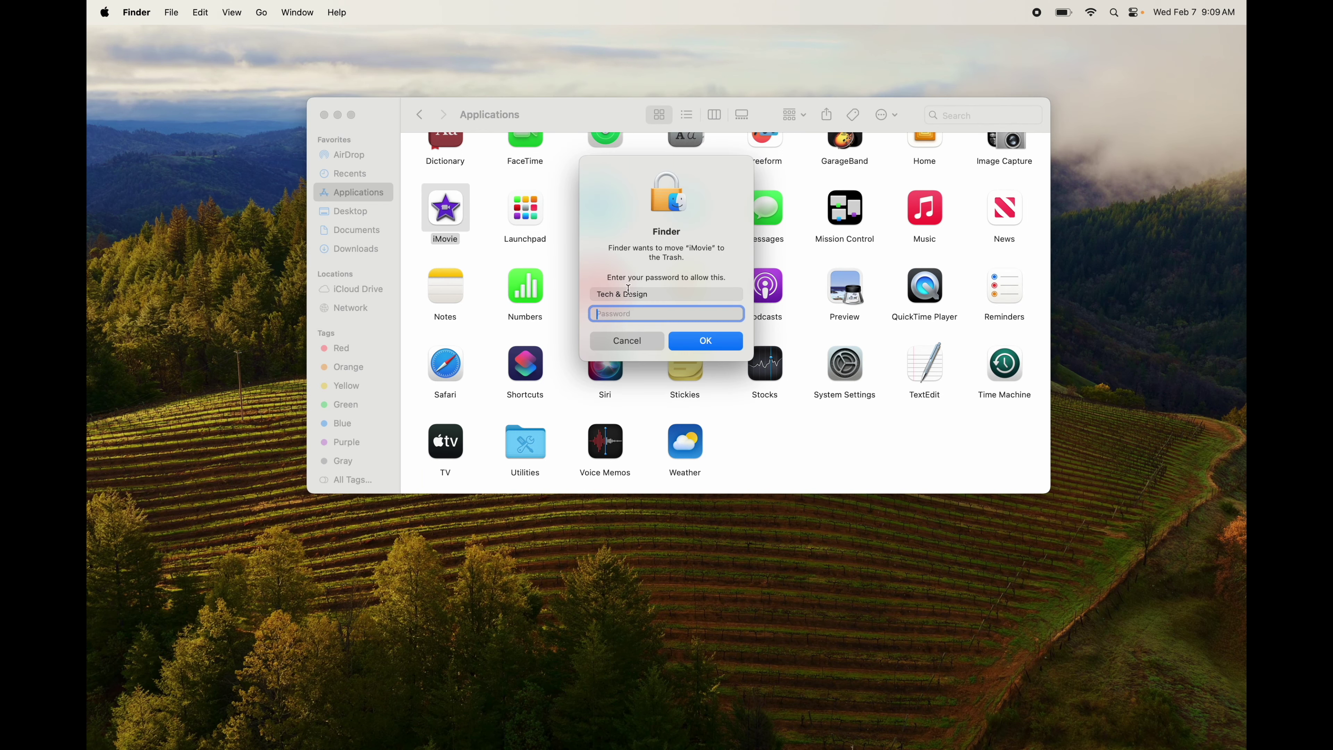
pyautogui.write('****')
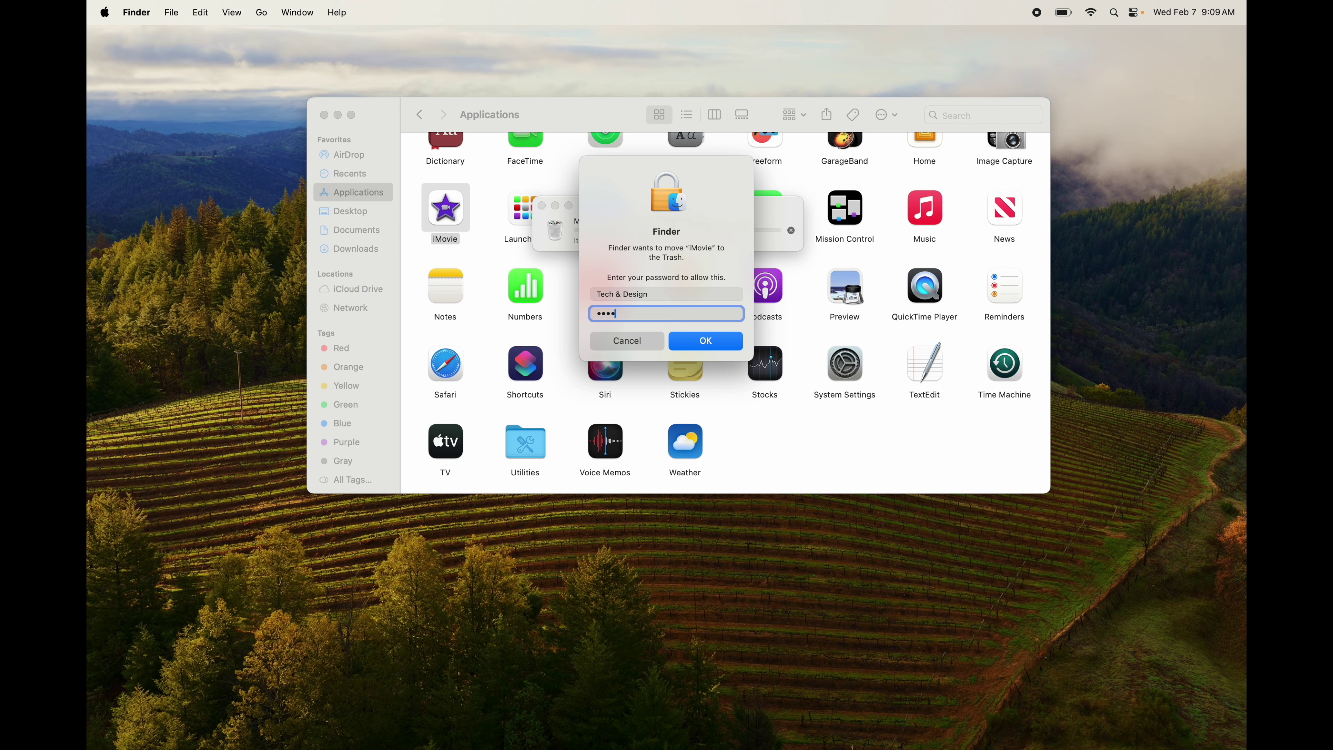
pyautogui.press('Return')
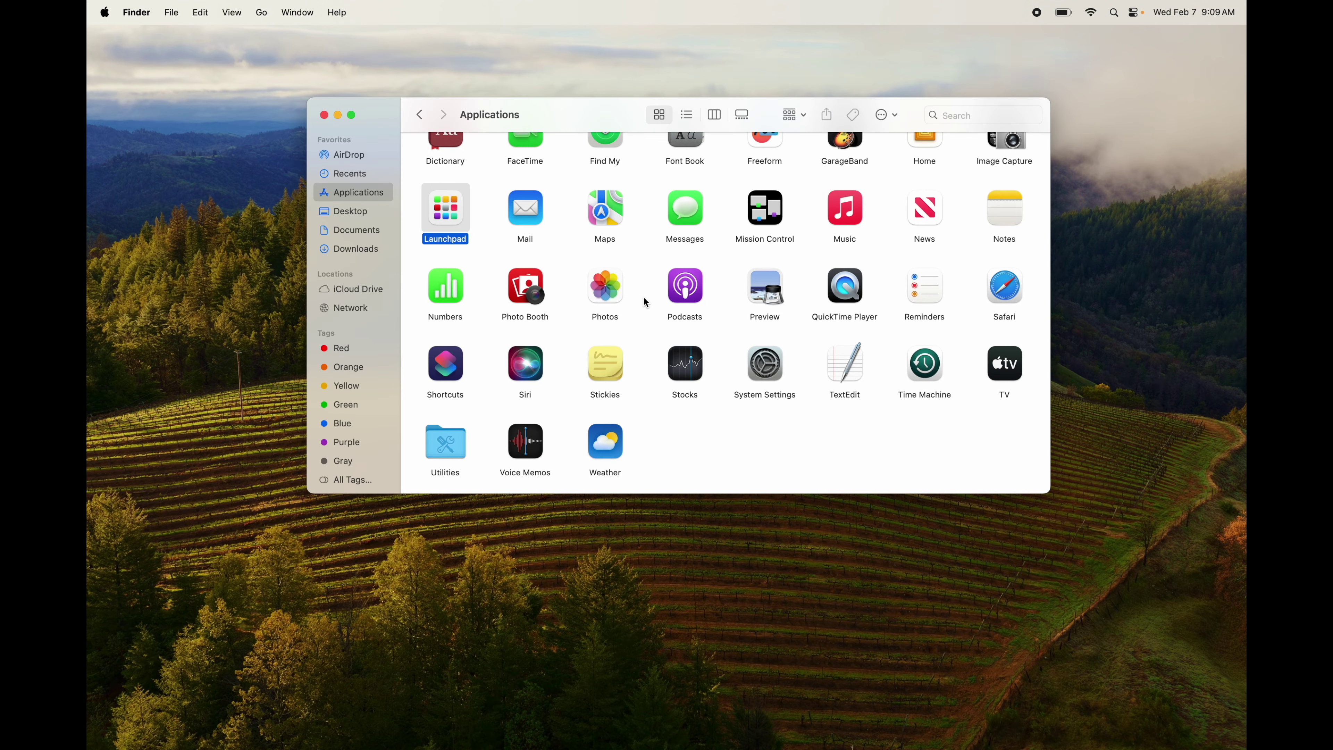
pyautogui.scroll(3, 643, 296)
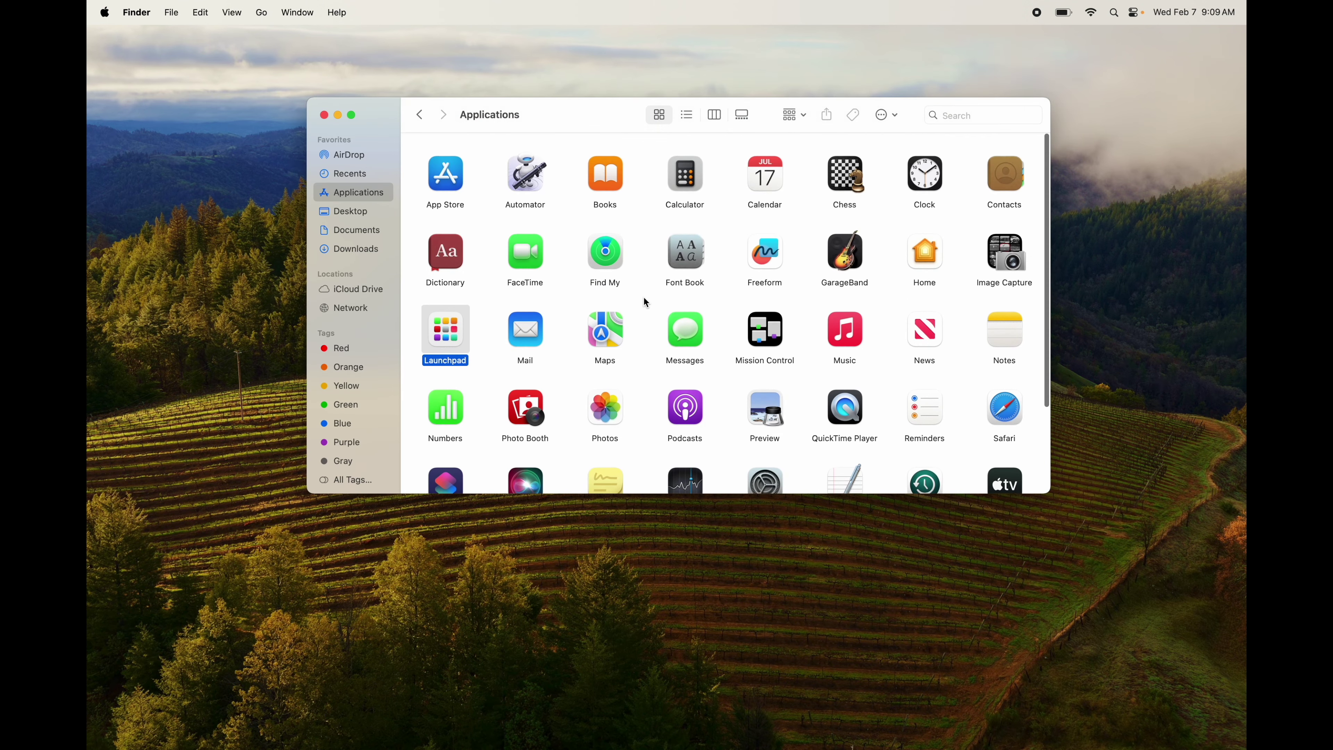
# Step: Empty the Trash to permanently erase Pages and iMovie, and close the Applications window
pyautogui.moveTo(1045, 736)
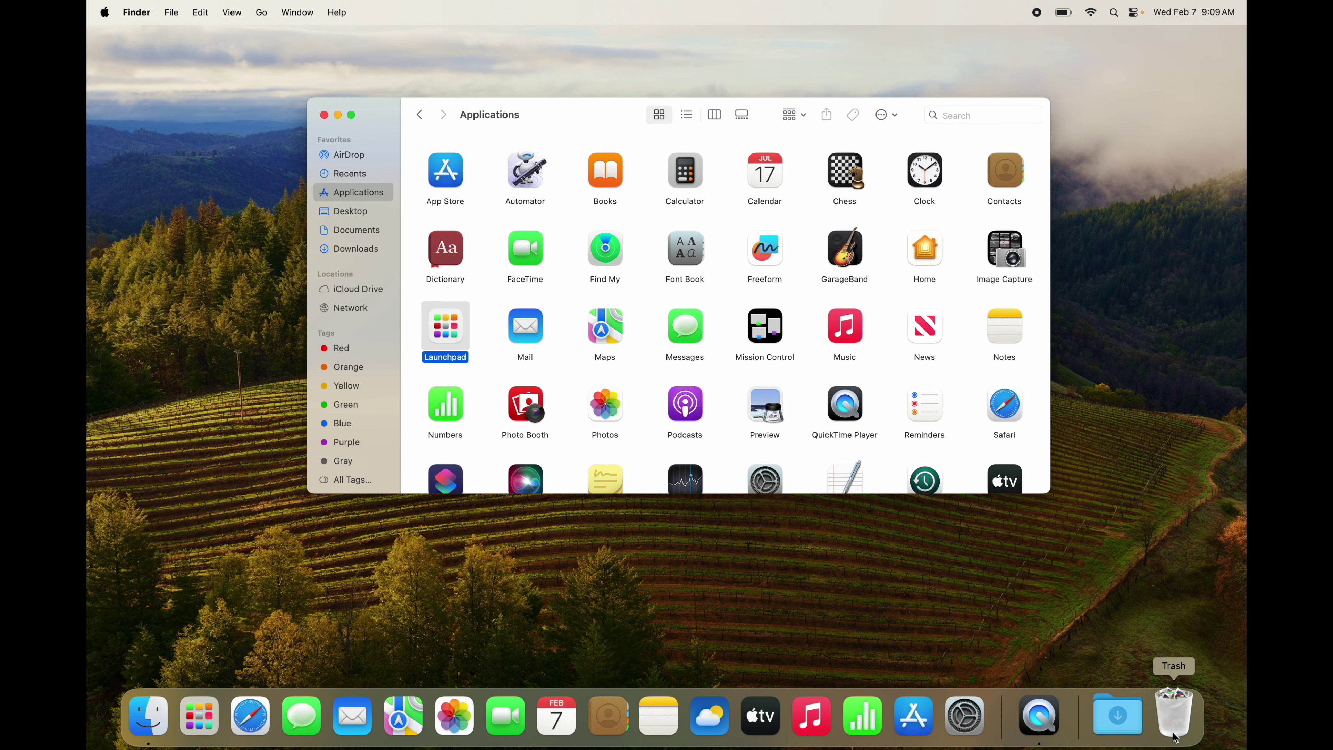
pyautogui.rightClick(1175, 736)
pyautogui.click(1184, 656)
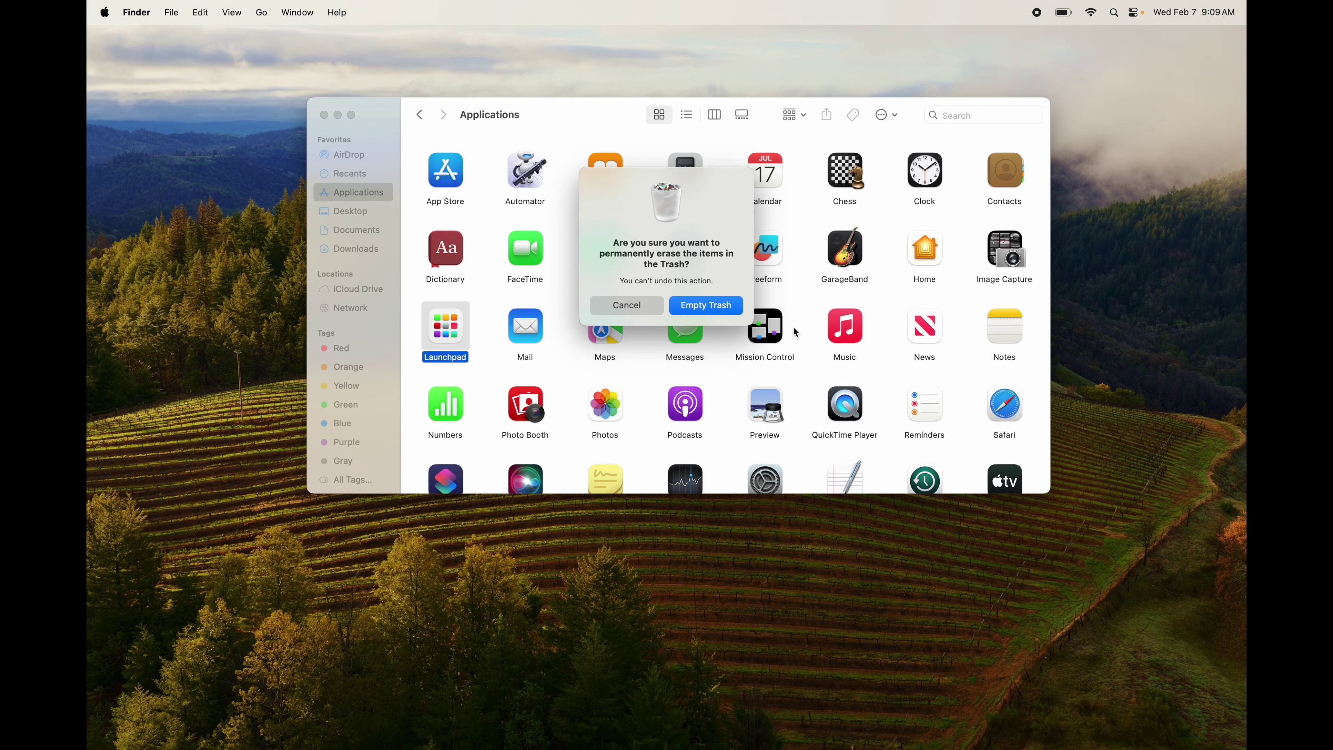
pyautogui.click(700, 305)
pyautogui.click(325, 115)
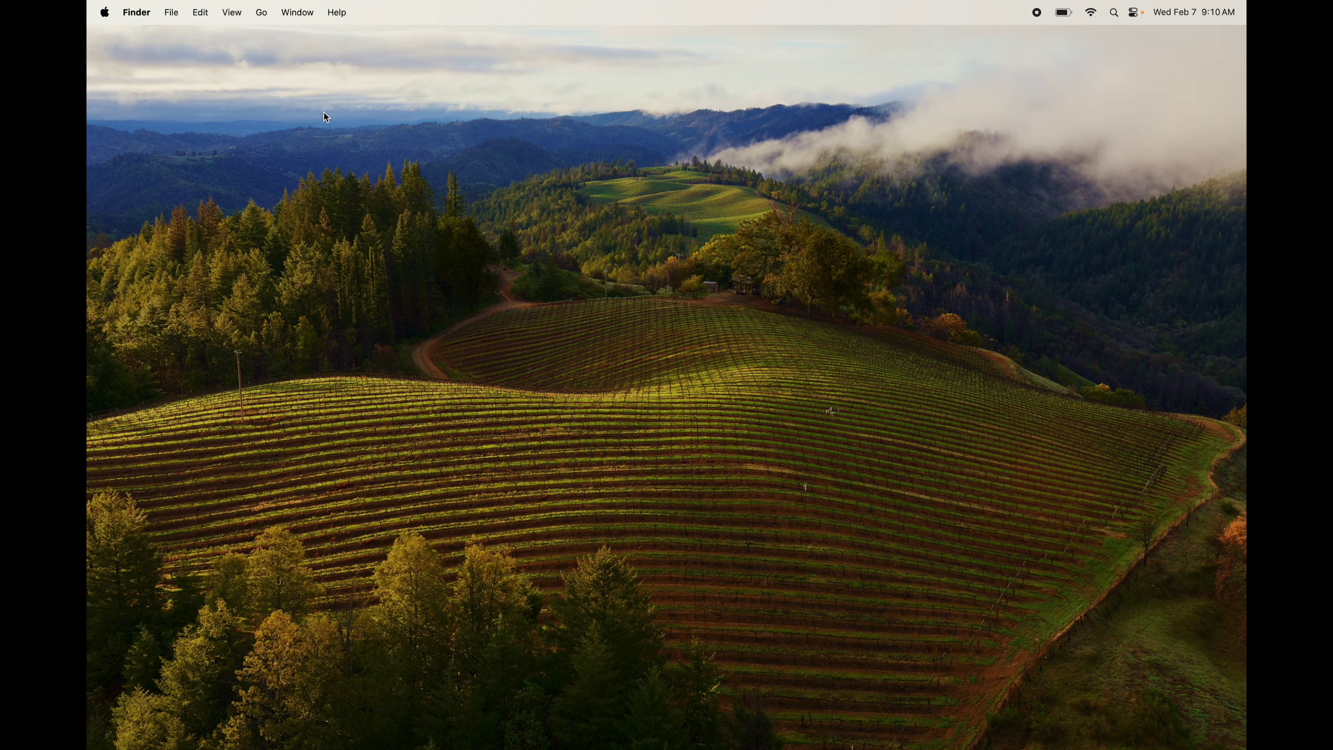
# Step: Open System Settings, search for "wallpa", show the Wallpaper settings, and move the window away from the centre of the desktop
pyautogui.rightClick(653, 275)
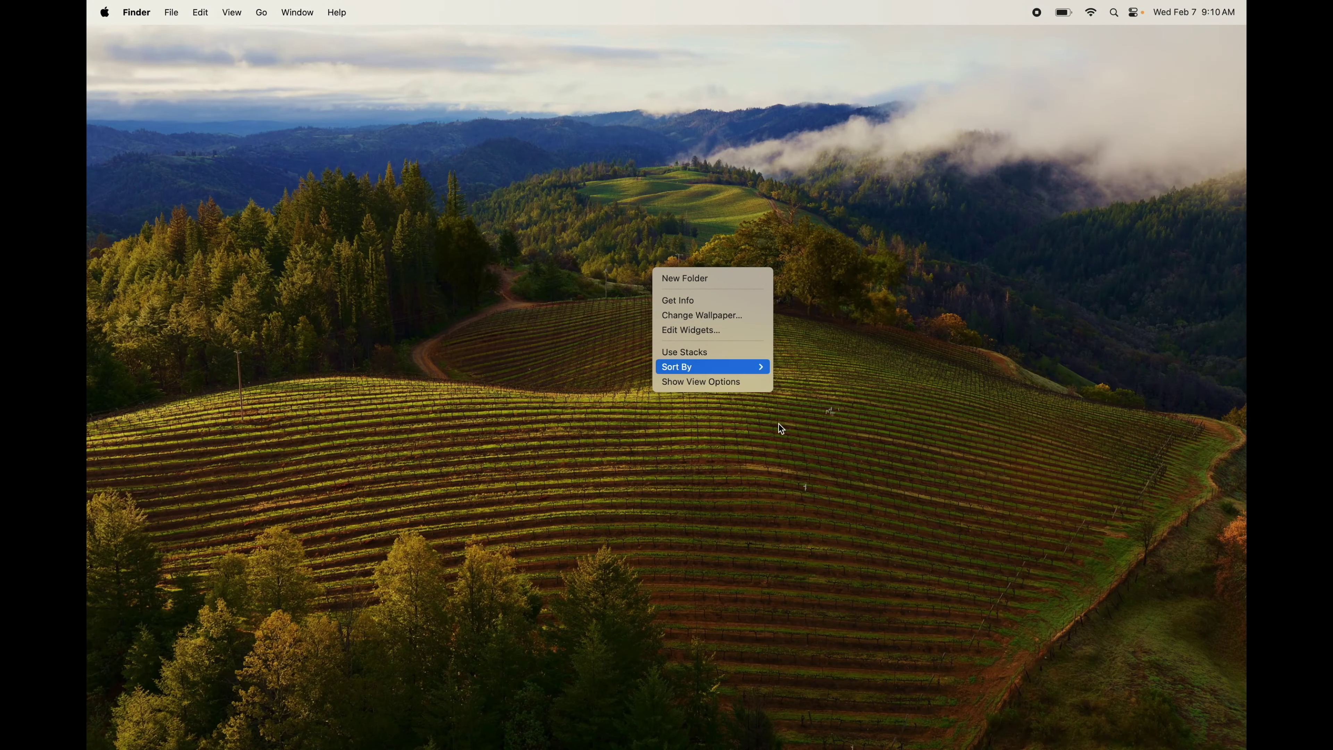
pyautogui.click(805, 492)
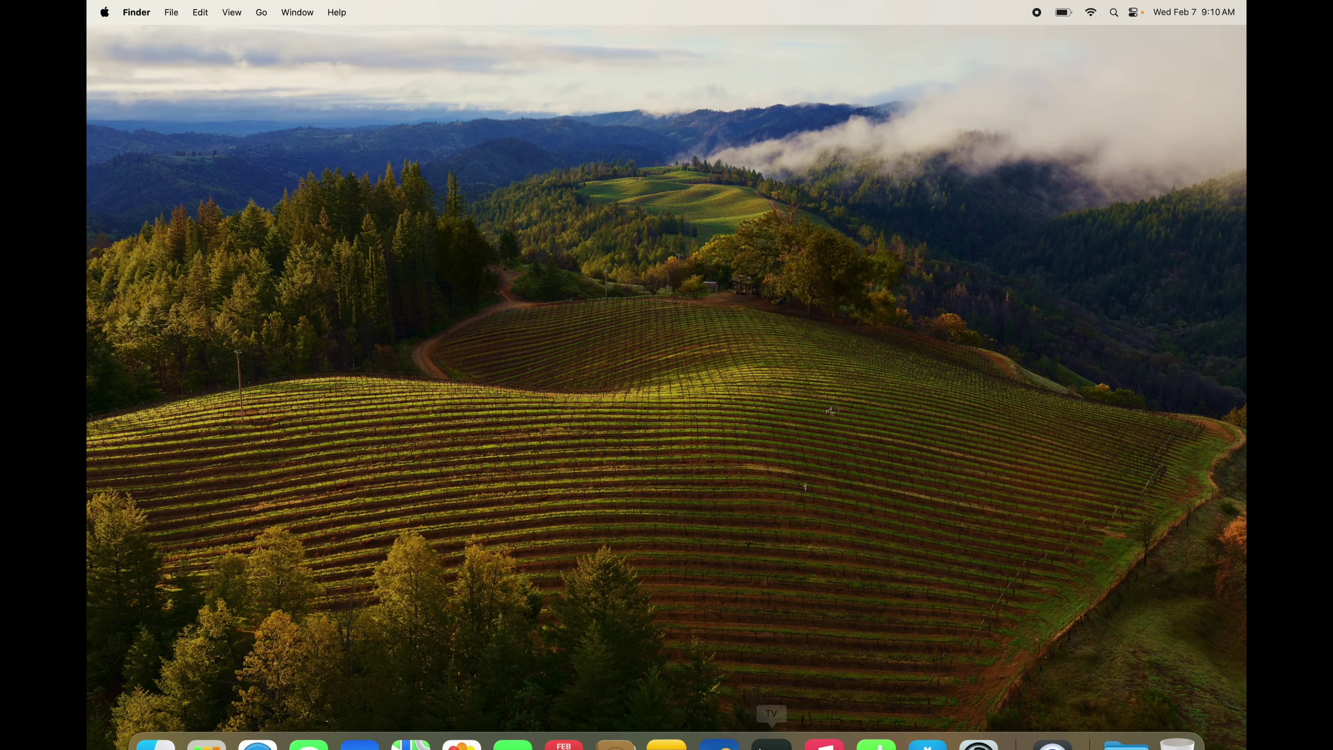
pyautogui.click(965, 719)
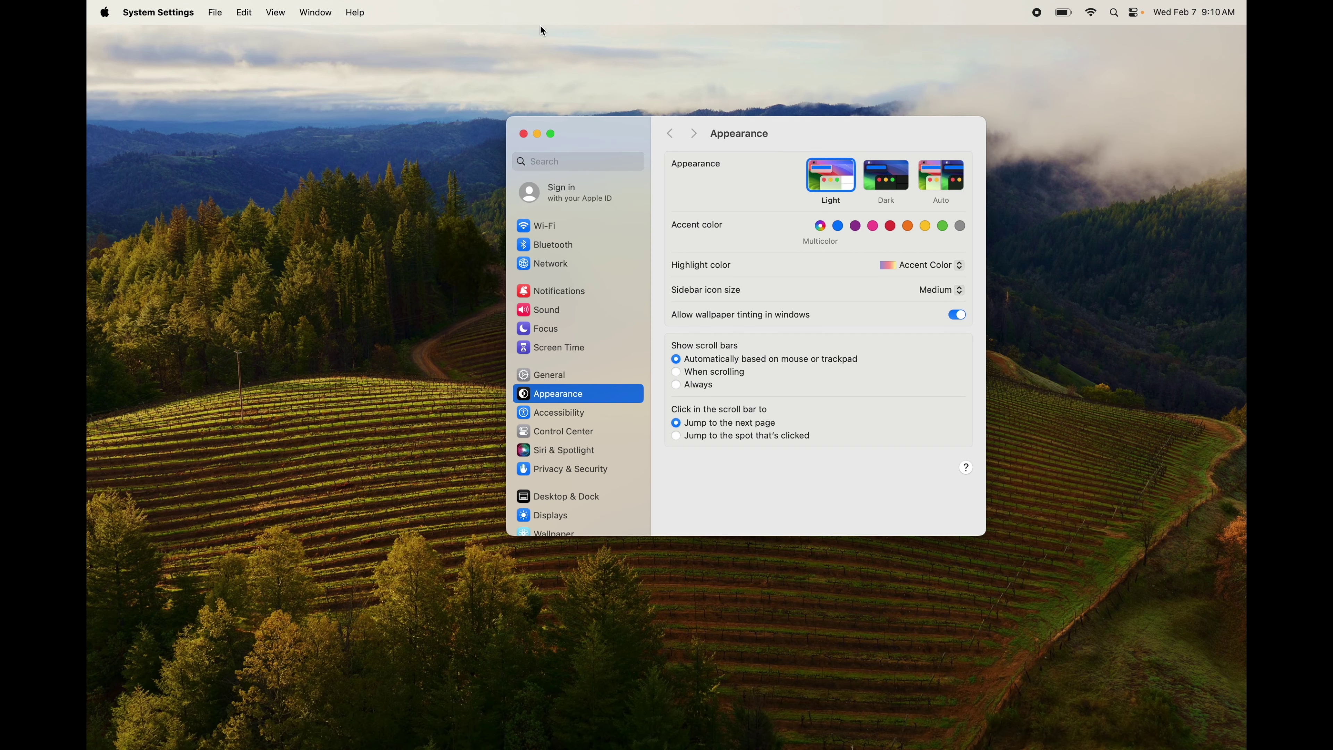
pyautogui.click(542, 160)
pyautogui.write('wallpa')
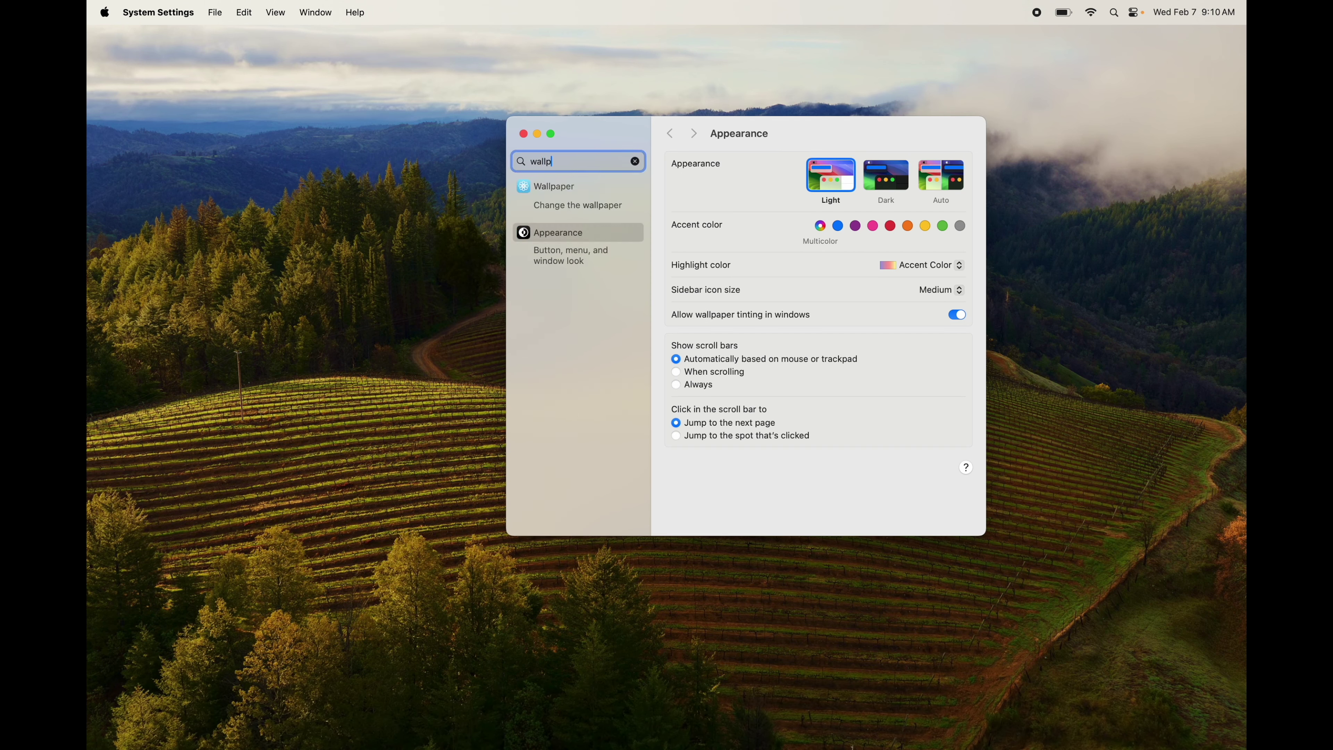
pyautogui.click(550, 209)
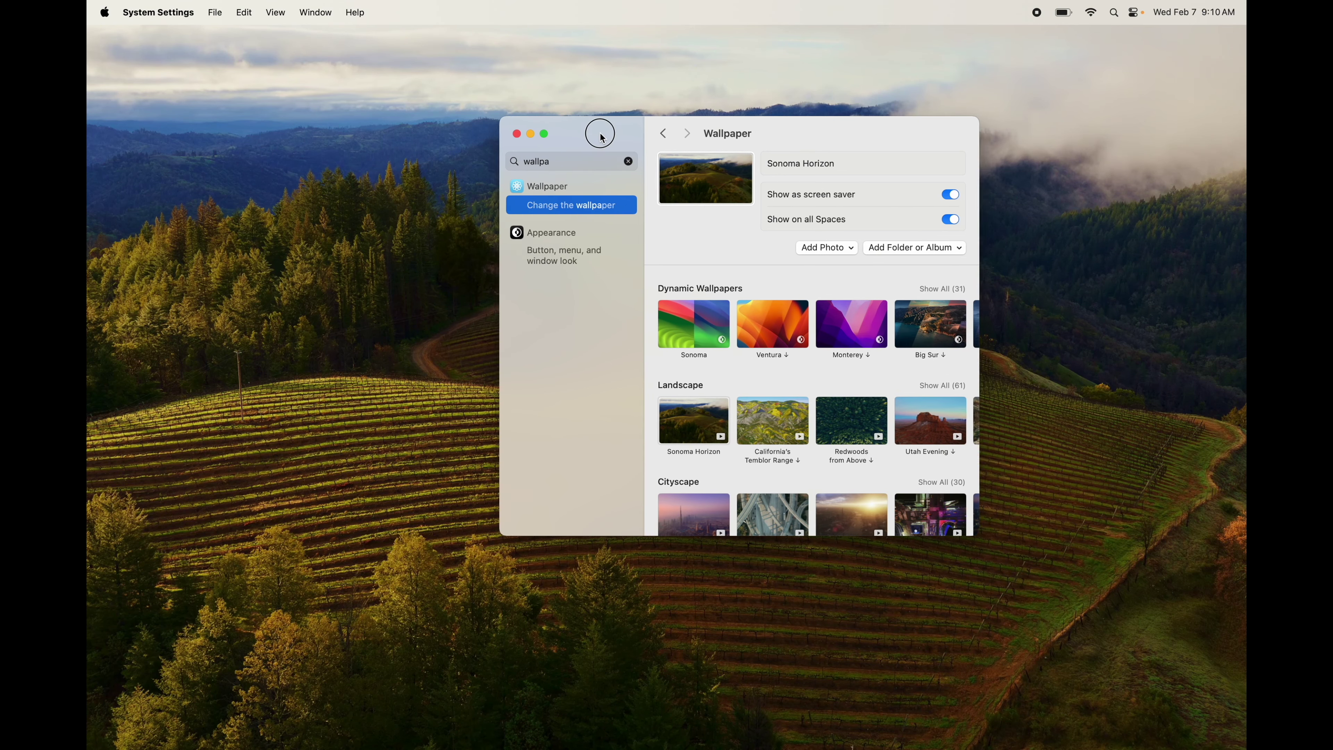
pyautogui.moveTo(598, 132); pyautogui.dragTo(506, 131)
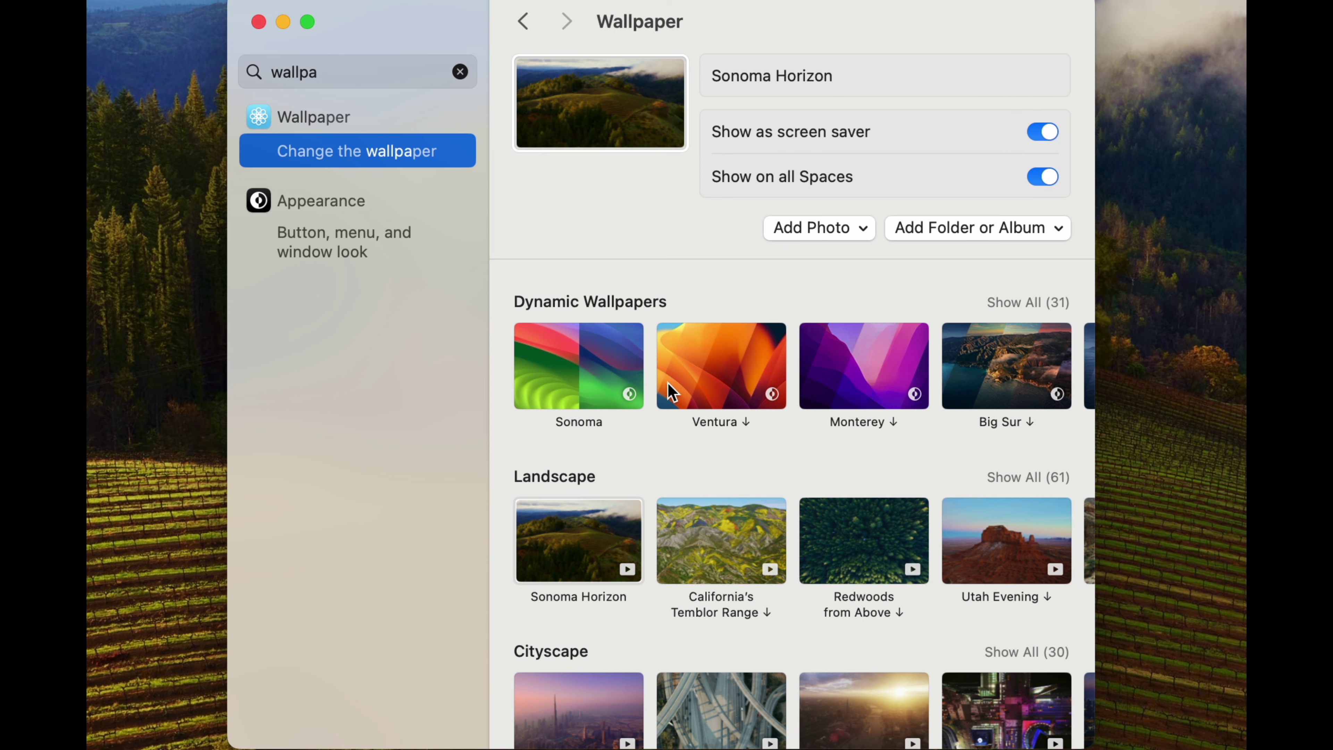
# Step: Try out the Sonoma, Big Sur, Redwoods from Above, California's Temblor Range and Sonoma Horizon wallpapers
pyautogui.click(583, 362)
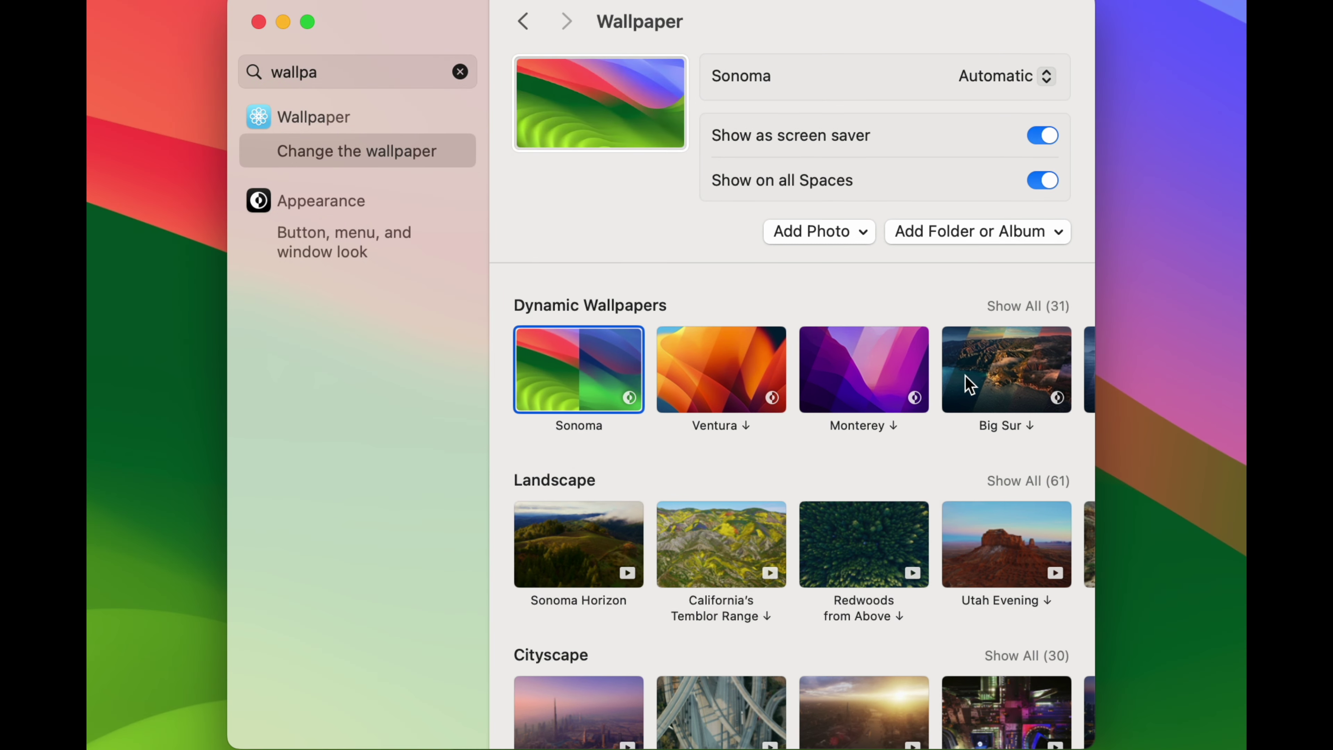
pyautogui.click(1003, 381)
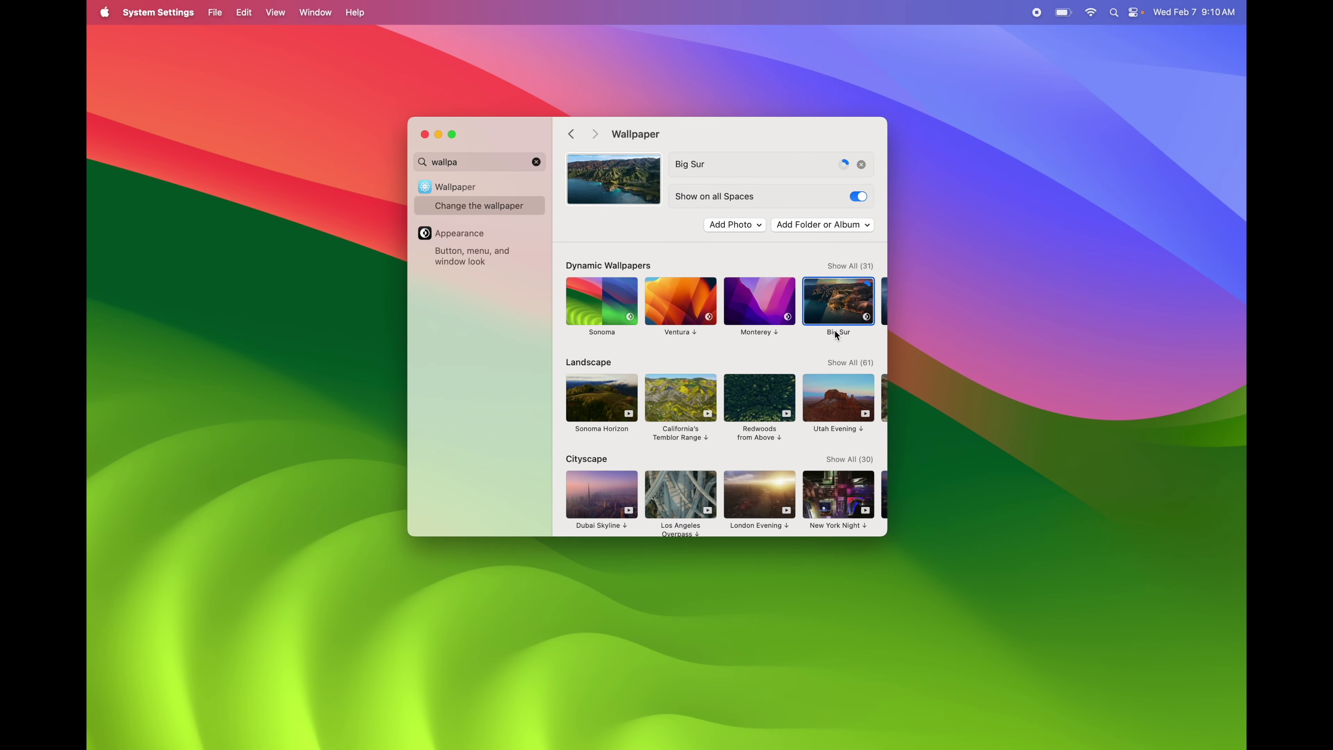
pyautogui.click(739, 409)
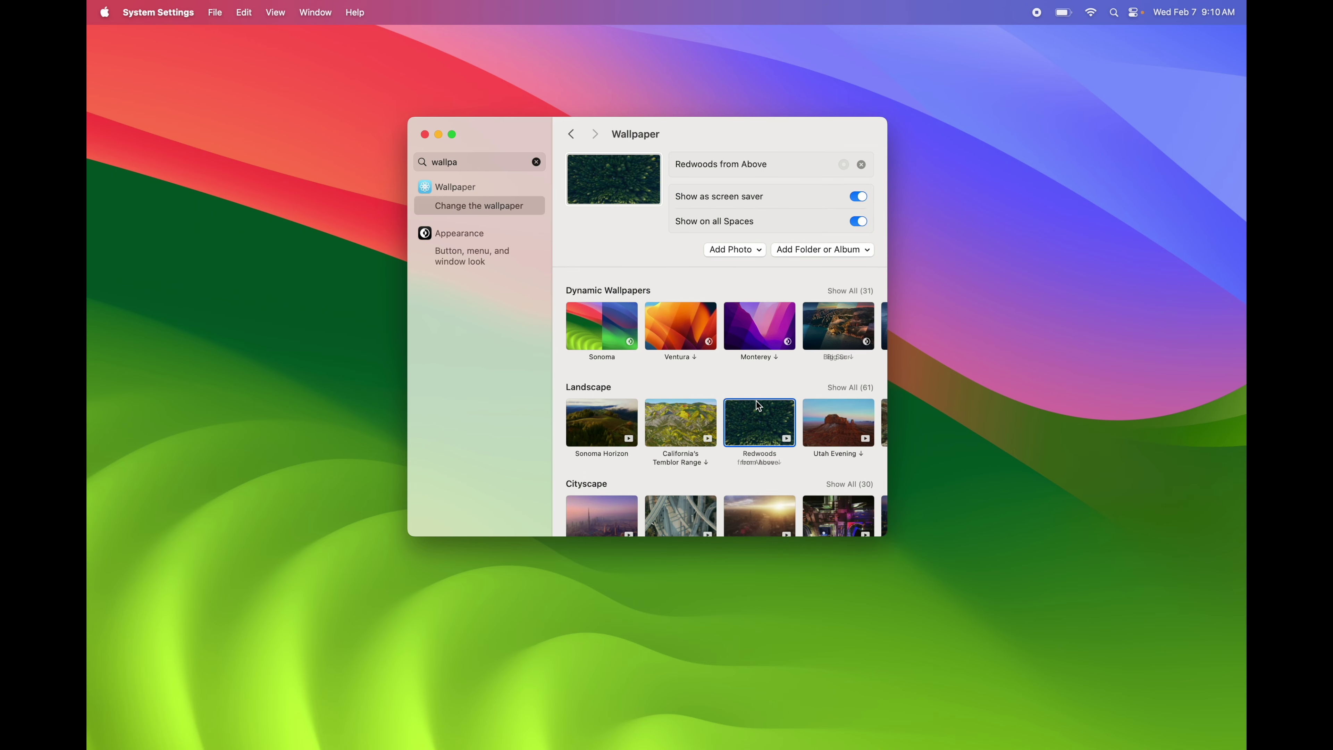
pyautogui.click(678, 416)
pyautogui.click(611, 418)
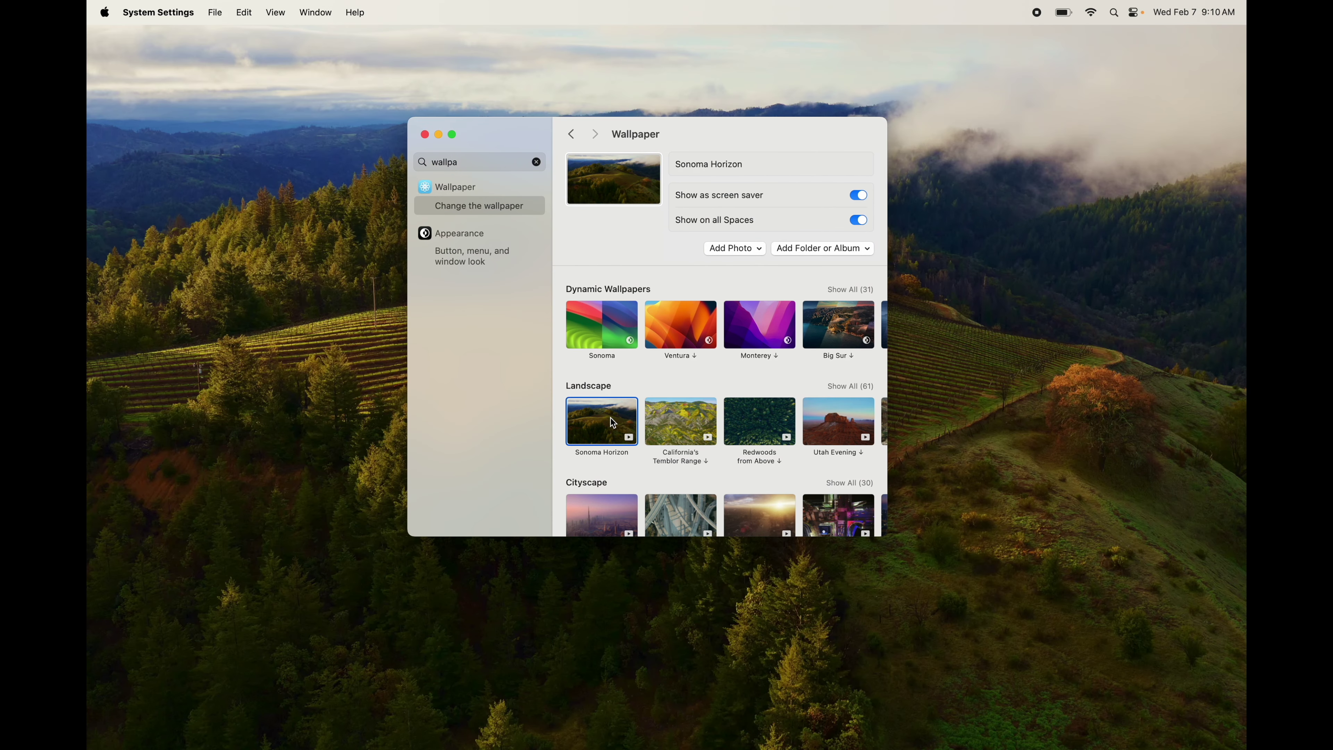
# Step: Set the dynamic Sonoma wallpaper and look through the other wallpaper categories, including Pictures and Colors
pyautogui.click(609, 336)
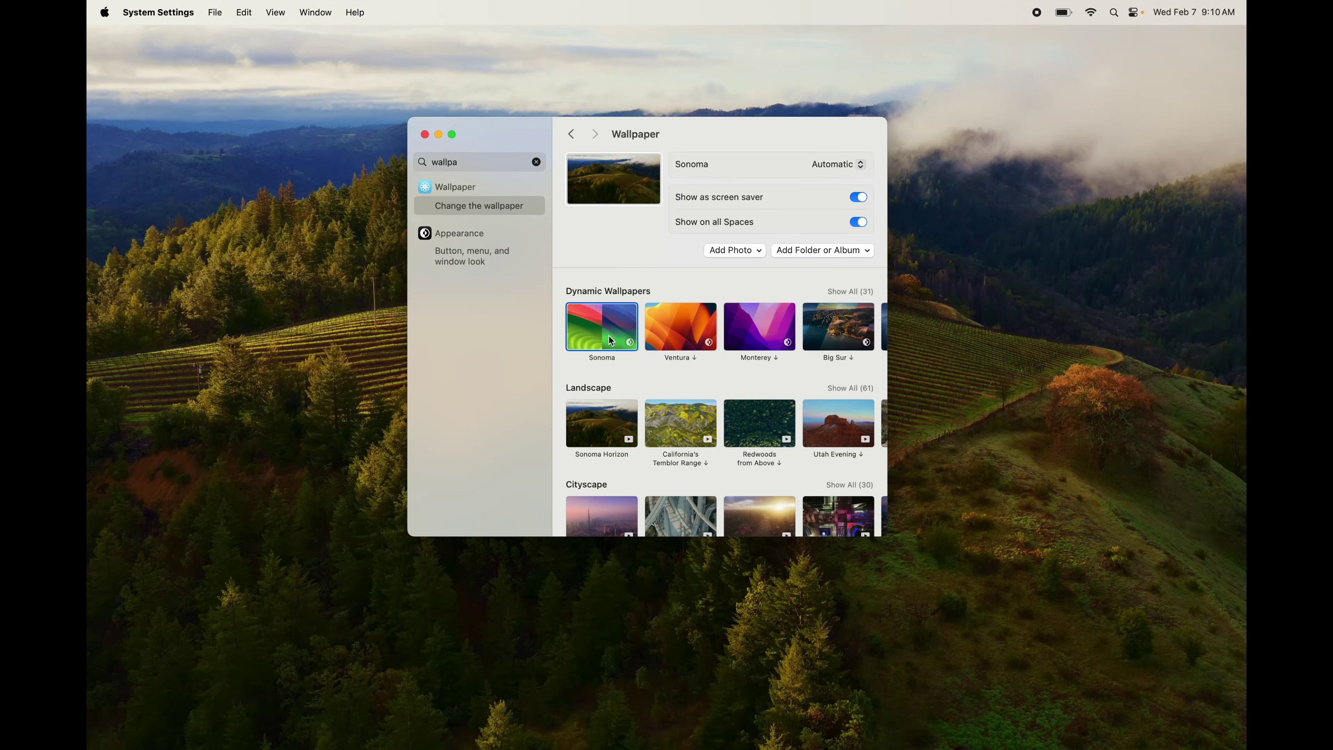
pyautogui.scroll(-10, 718, 463)
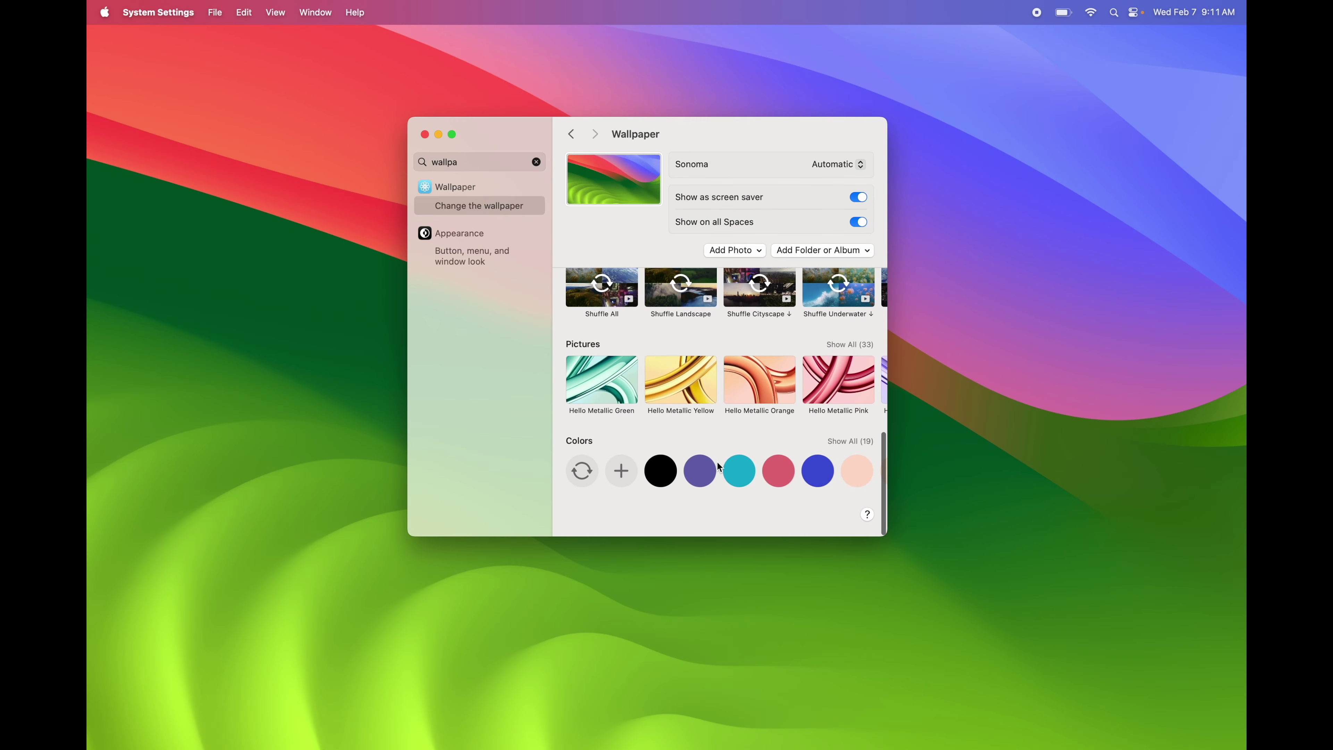
pyautogui.scroll(10, 718, 463)
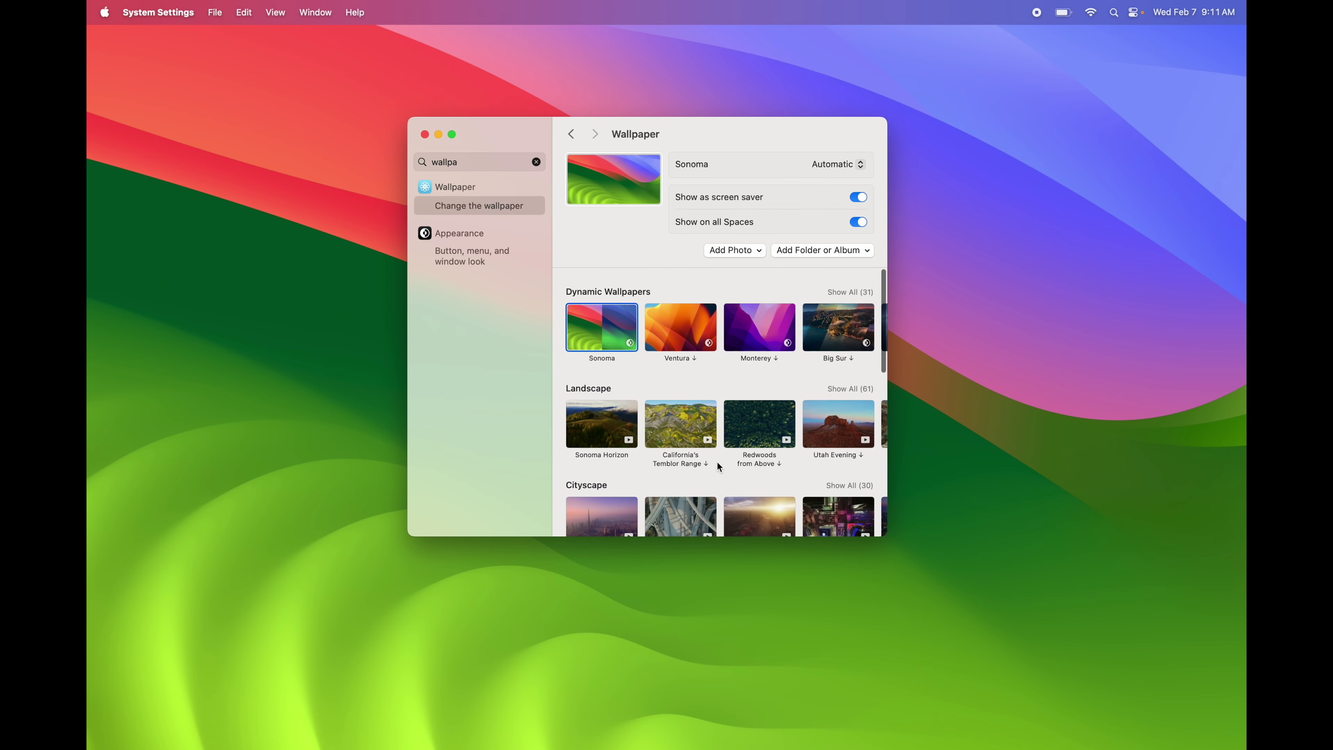